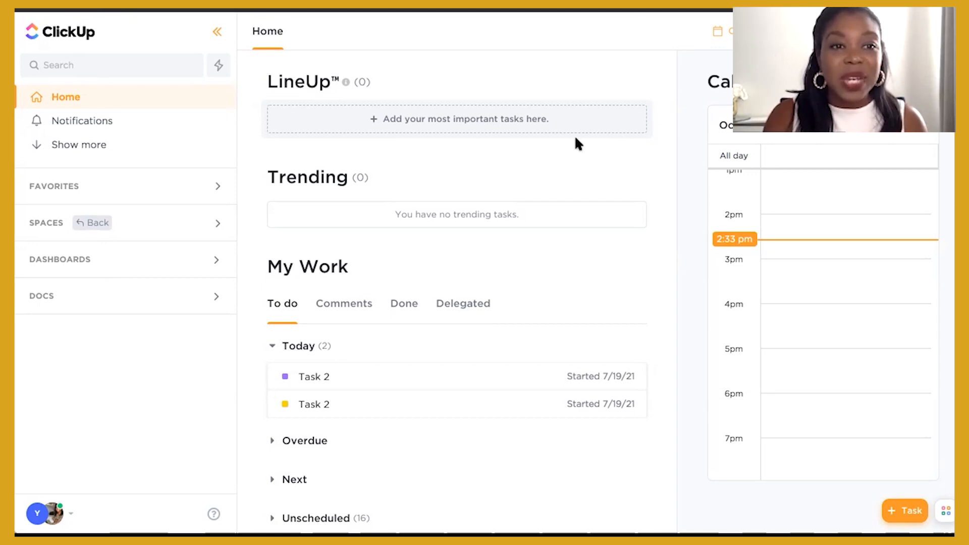
Create a new dashboard under My dashboards and name it "NMC Dashboard".
{"action": "left_click", "coordinate": [62, 259]}
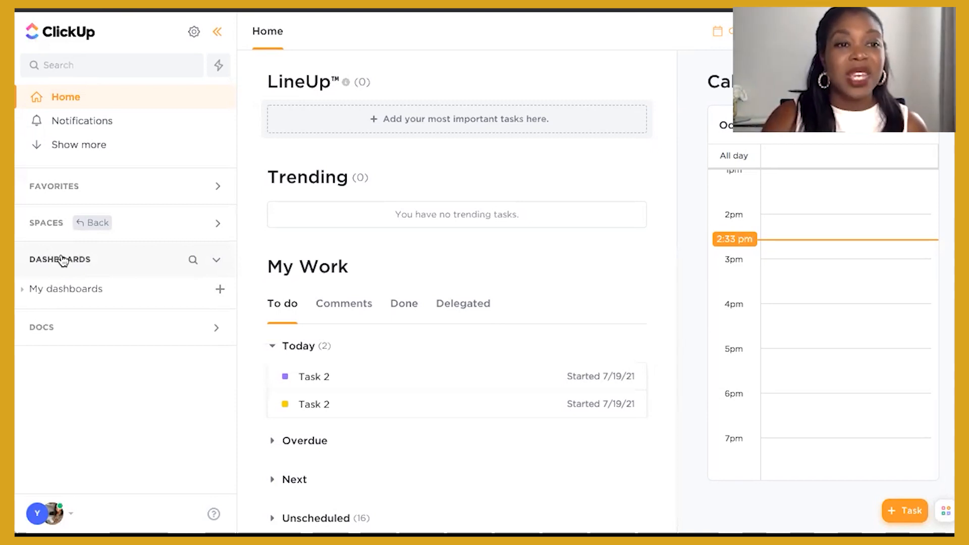
{"action": "left_click", "coordinate": [44, 290]}
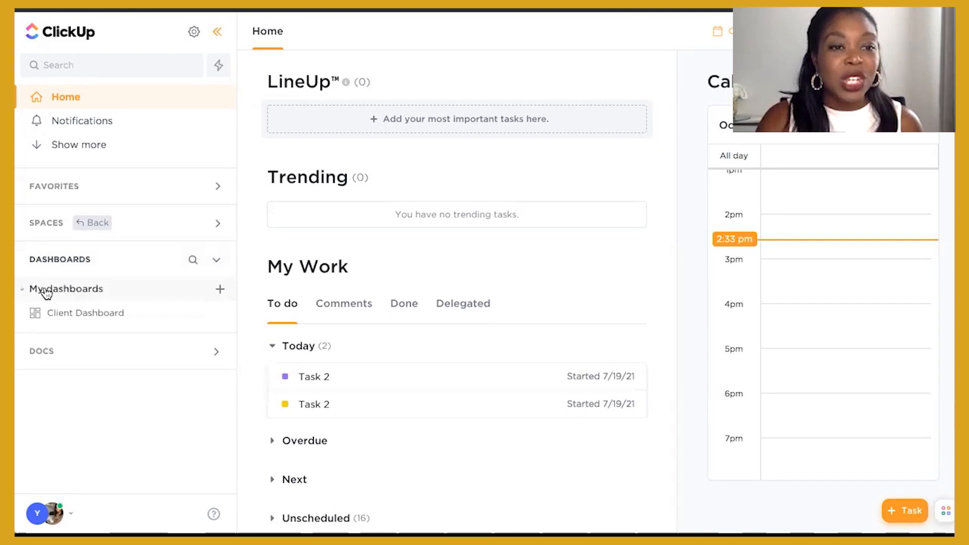
{"action": "left_click", "coordinate": [220, 292]}
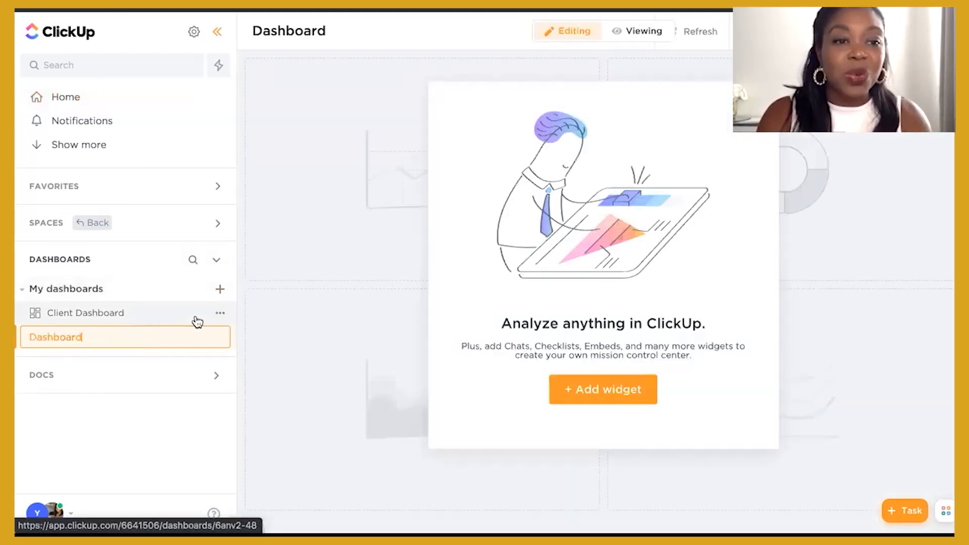
{"action": "type", "text": "NMC"}
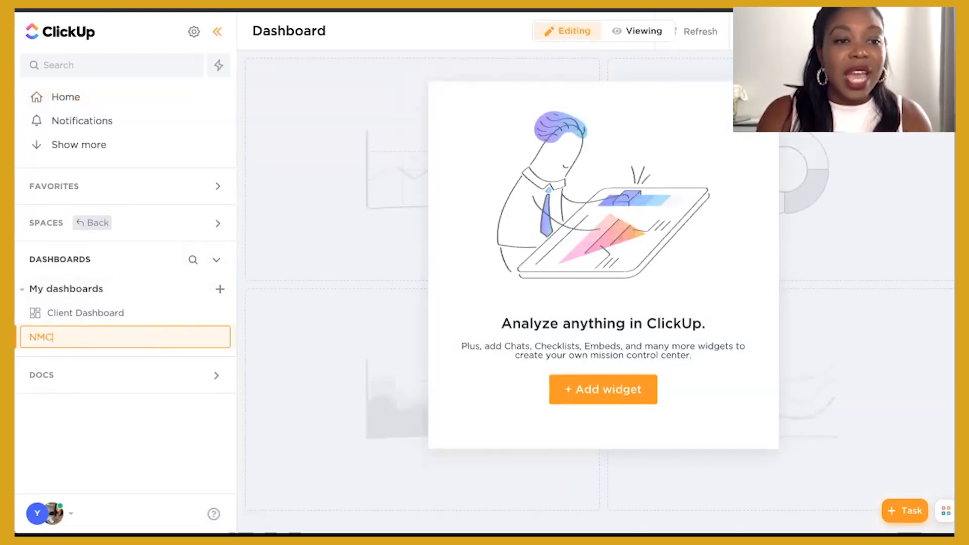
{"action": "type", "text": " Dashboard"}
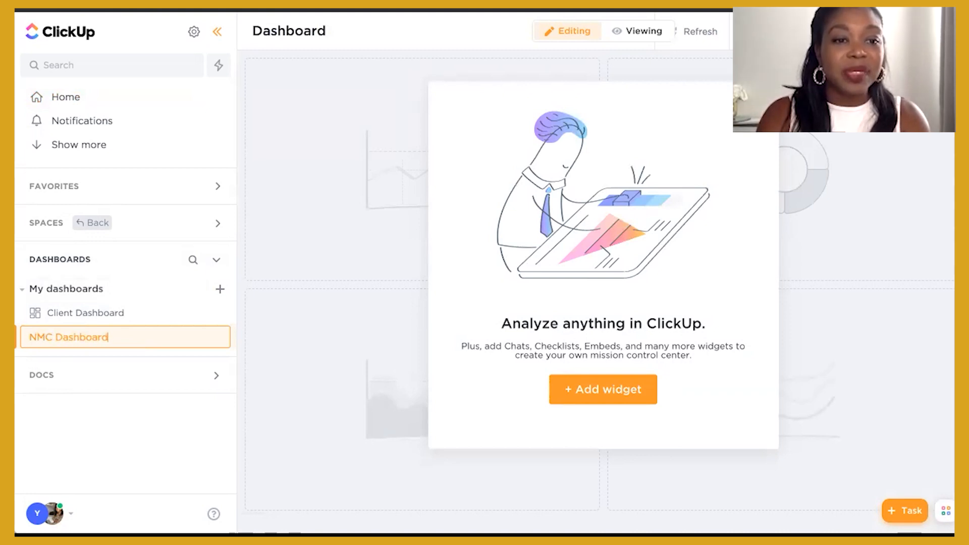
{"action": "key", "text": "Return"}
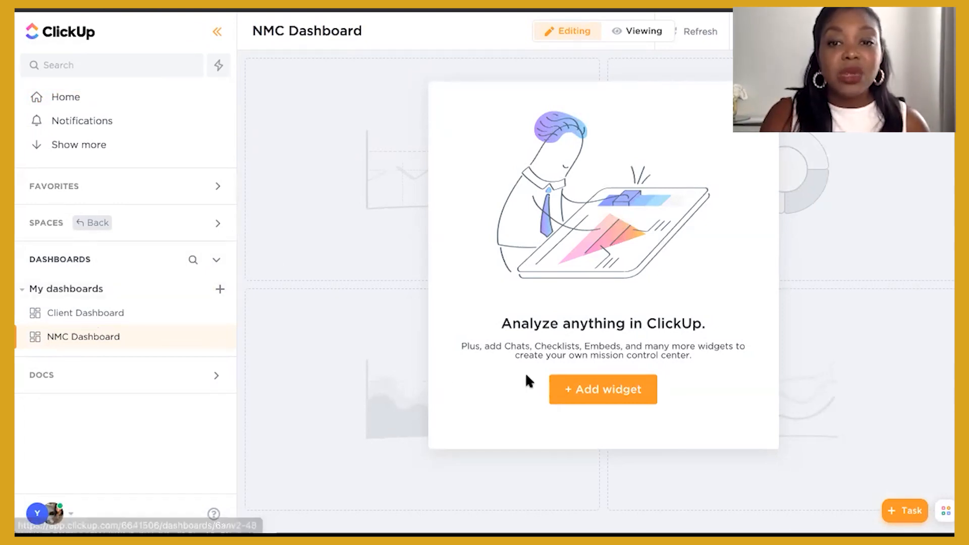
Start a Text Block widget on the dashboard and name it "Welcome!" with a yellow heart emoji.
{"action": "left_click", "coordinate": [563, 393]}
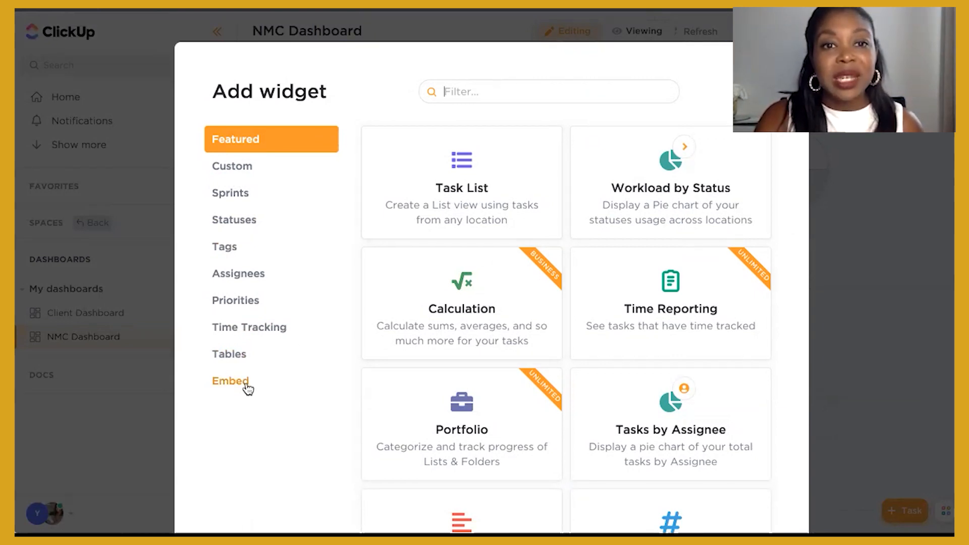
{"action": "scroll", "coordinate": [514, 295], "scroll_direction": "down", "scroll_amount": 3}
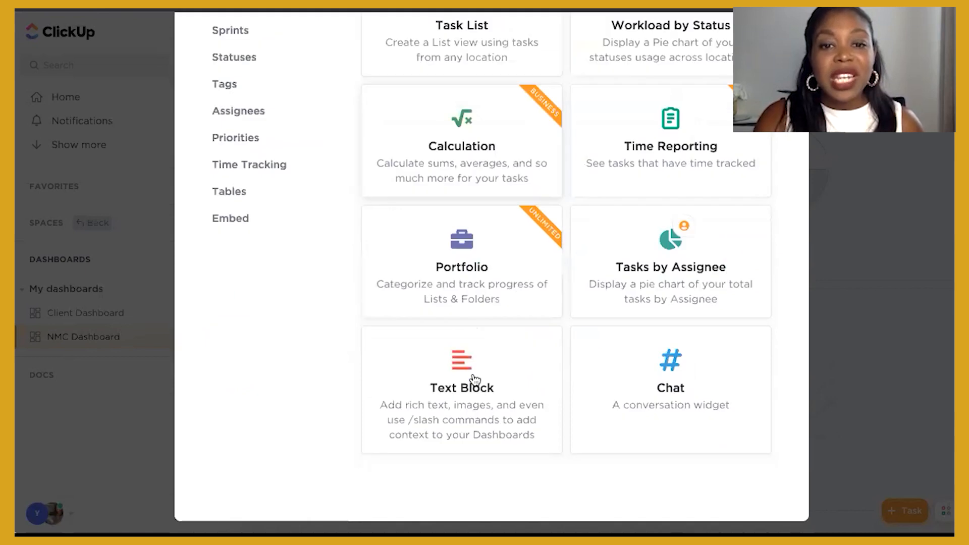
{"action": "left_click", "coordinate": [472, 374]}
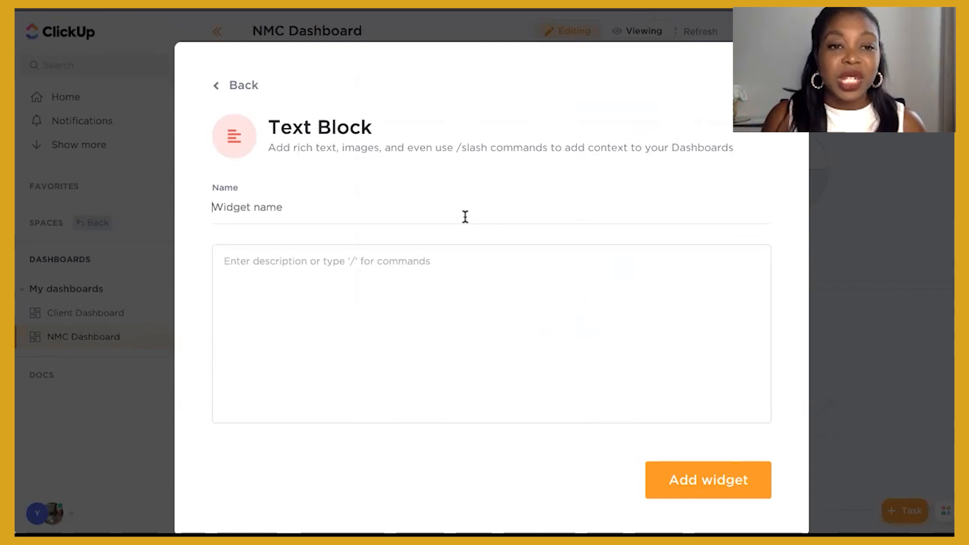
{"action": "type", "text": "Wel"}
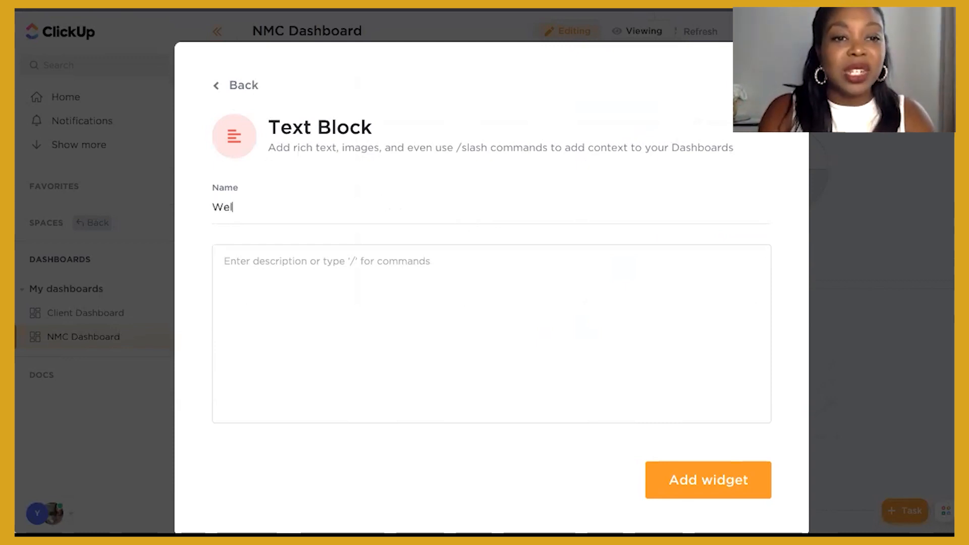
{"action": "type", "text": "come!"}
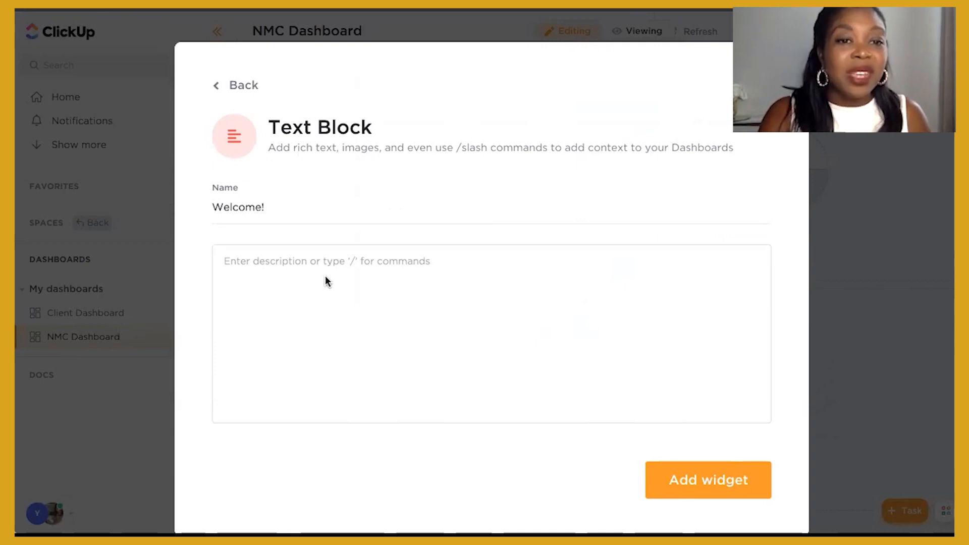
{"action": "type", "text": "💛"}
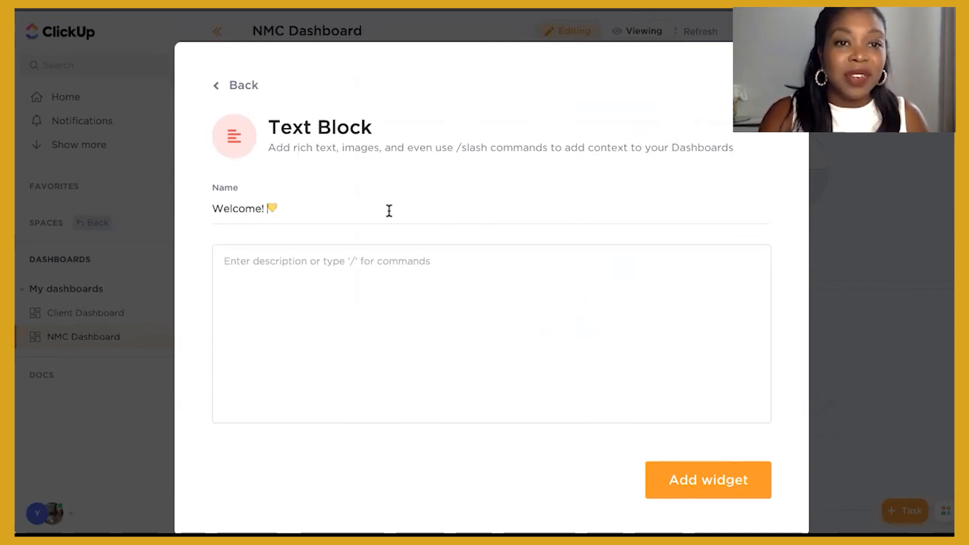
Insert the image "CLICKUP CLIENT PORTAL (3).png" from the Desktop into the text block's description and add the widget to the dashboard.
{"action": "left_click", "coordinate": [474, 331]}
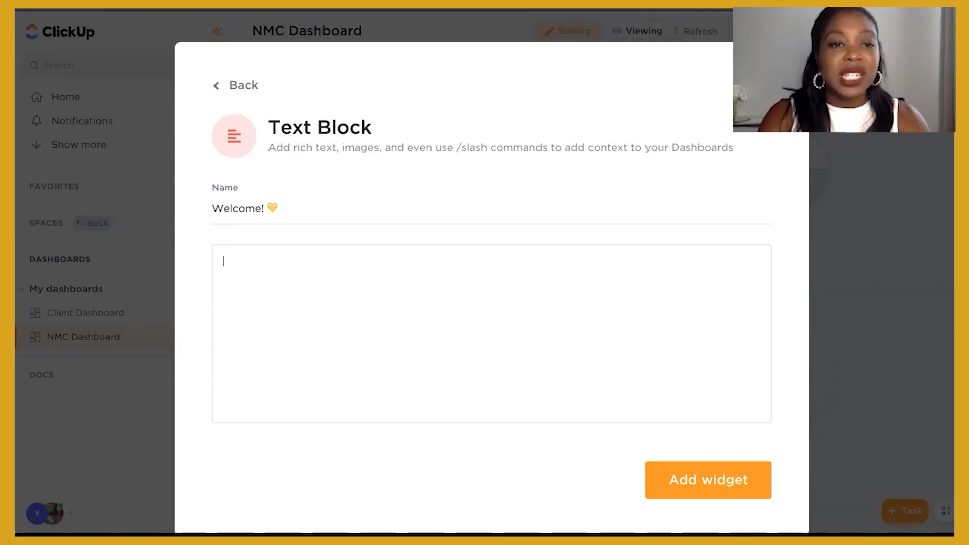
{"action": "left_click", "coordinate": [214, 262]}
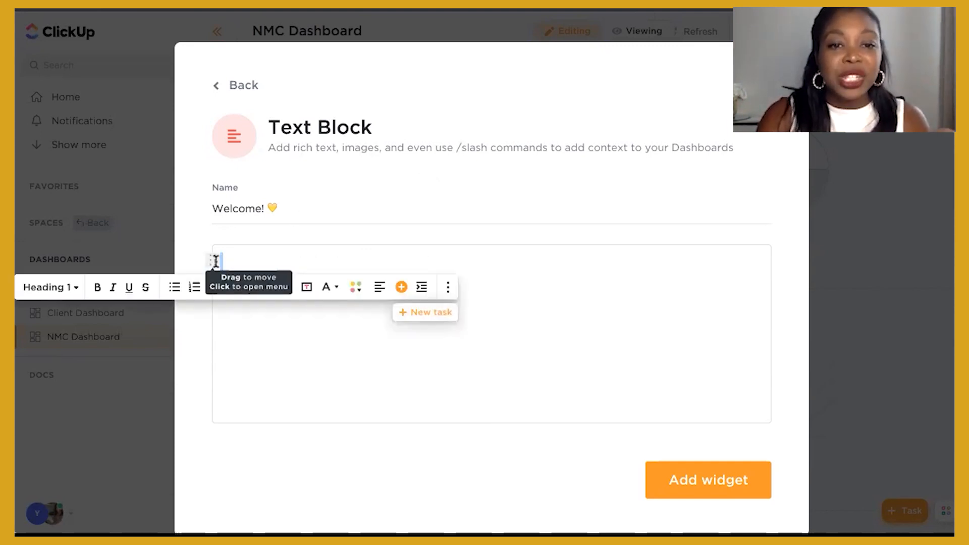
{"action": "left_click", "coordinate": [400, 289]}
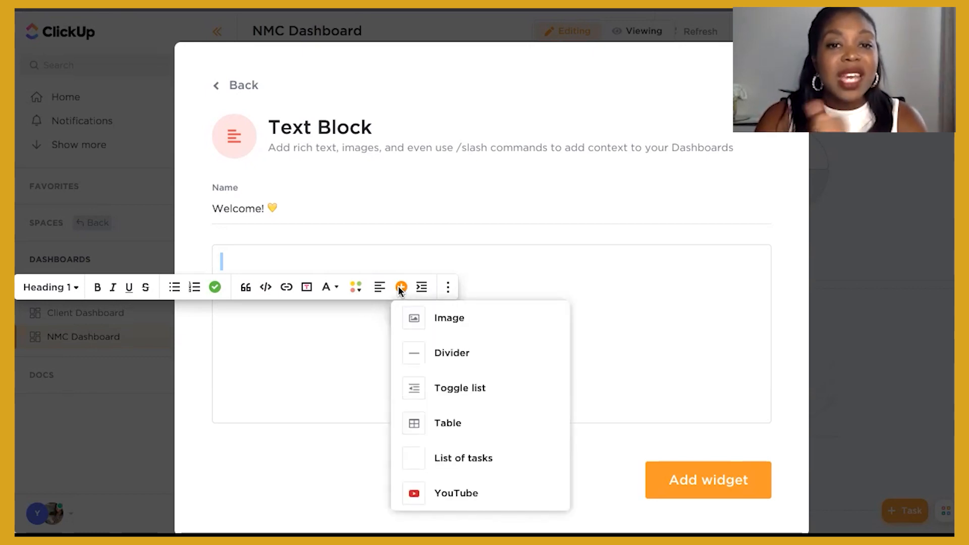
{"action": "left_click", "coordinate": [443, 319]}
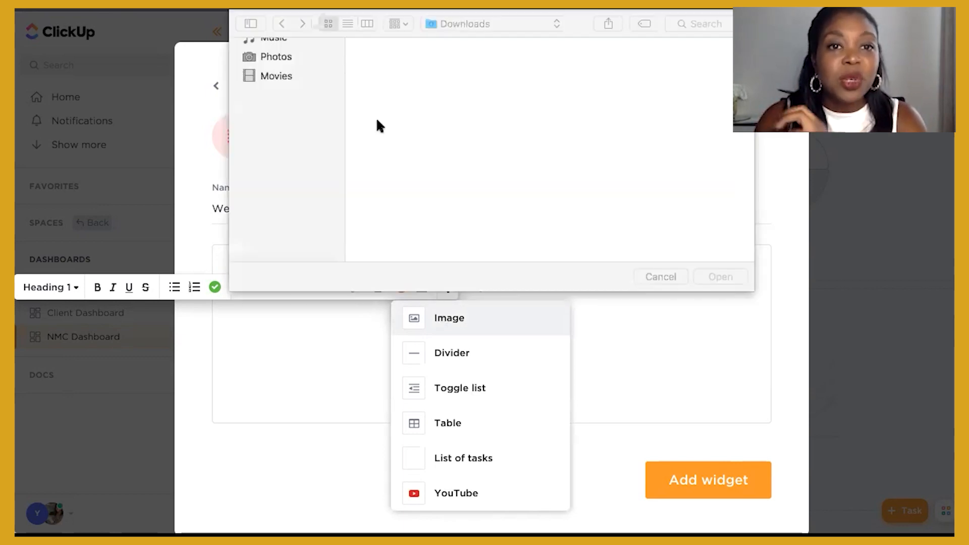
{"action": "left_click", "coordinate": [277, 125]}
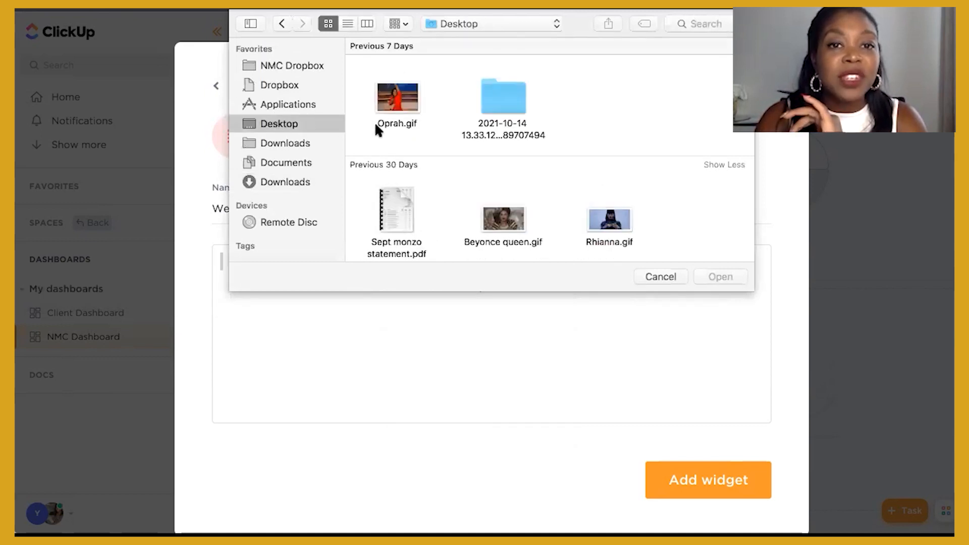
{"action": "scroll", "coordinate": [381, 123], "scroll_direction": "down", "scroll_amount": 2}
{"action": "scroll", "coordinate": [379, 117], "scroll_direction": "down", "scroll_amount": 10}
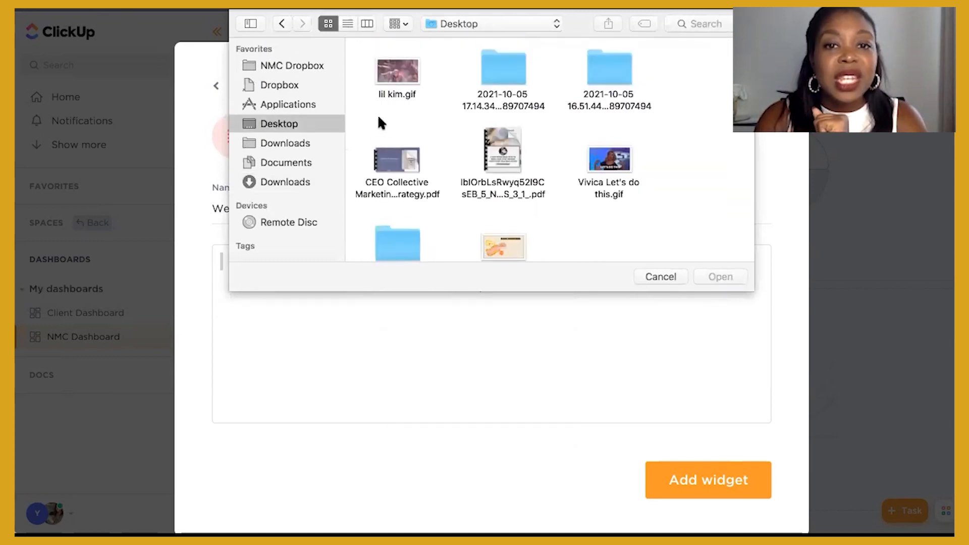
{"action": "scroll", "coordinate": [379, 117], "scroll_direction": "down", "scroll_amount": 5}
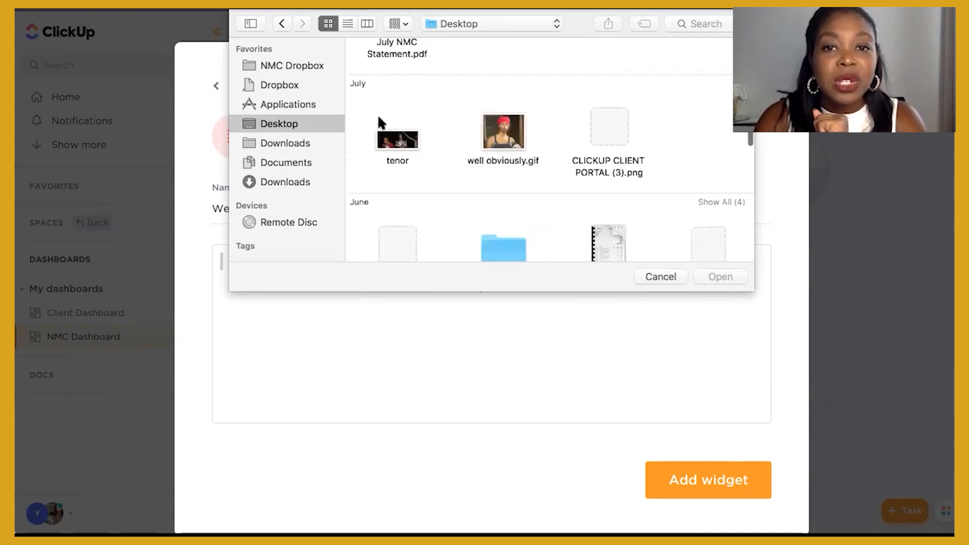
{"action": "double_click", "coordinate": [609, 124]}
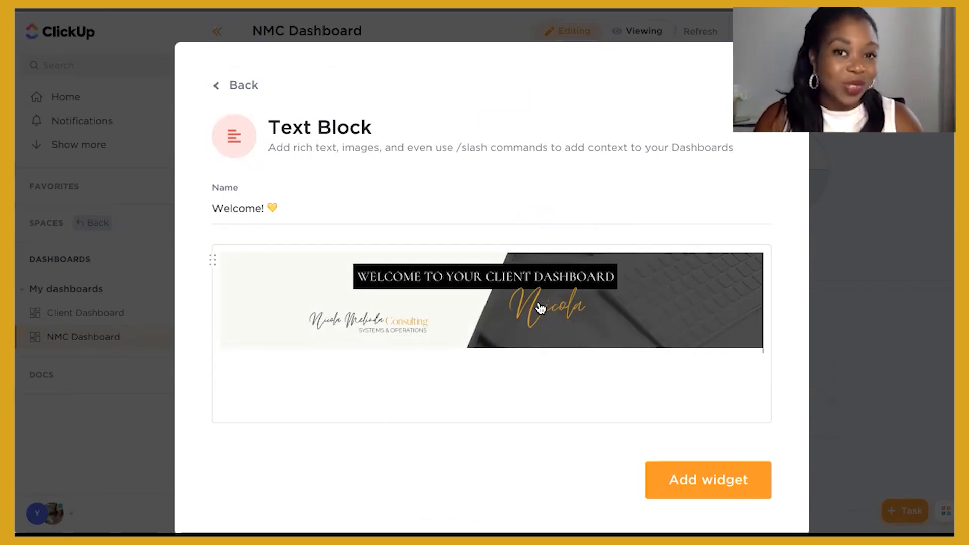
{"action": "left_click", "coordinate": [676, 483]}
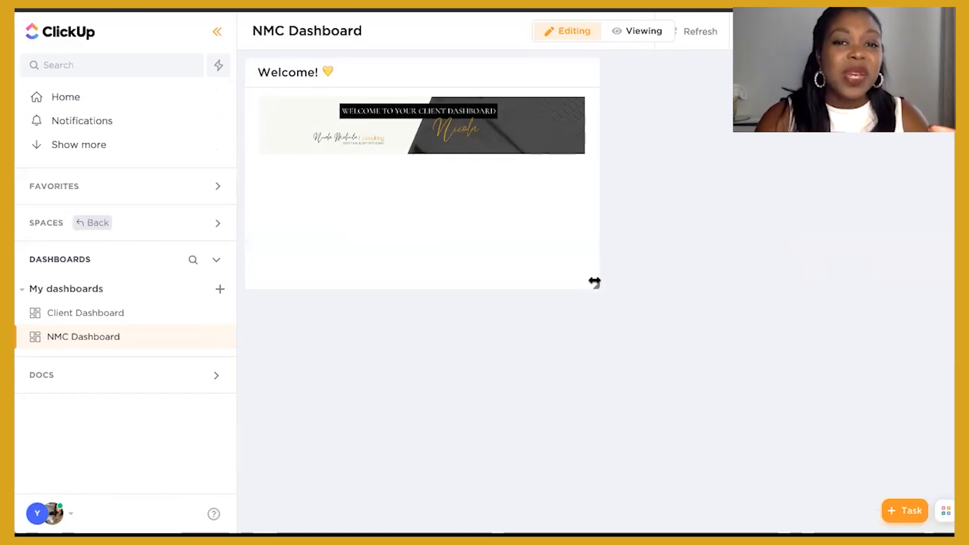
Resize the Welcome widget to span the full dashboard width, with a compact height around the banner image.
{"action": "left_click_drag", "start_coordinate": [597, 286], "coordinate": [576, 364]}
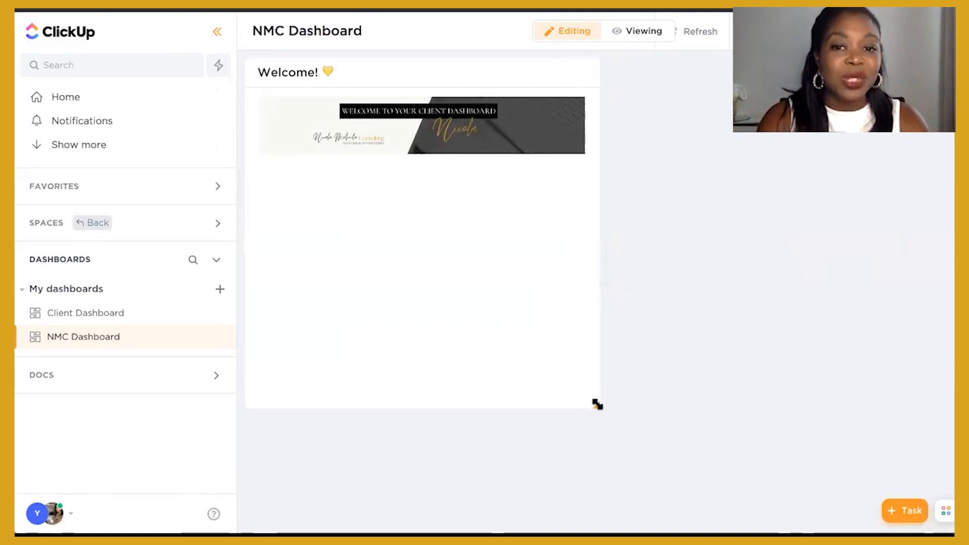
{"action": "left_click_drag", "start_coordinate": [598, 403], "coordinate": [784, 169]}
{"action": "left_click_drag", "start_coordinate": [847, 166], "coordinate": [929, 277]}
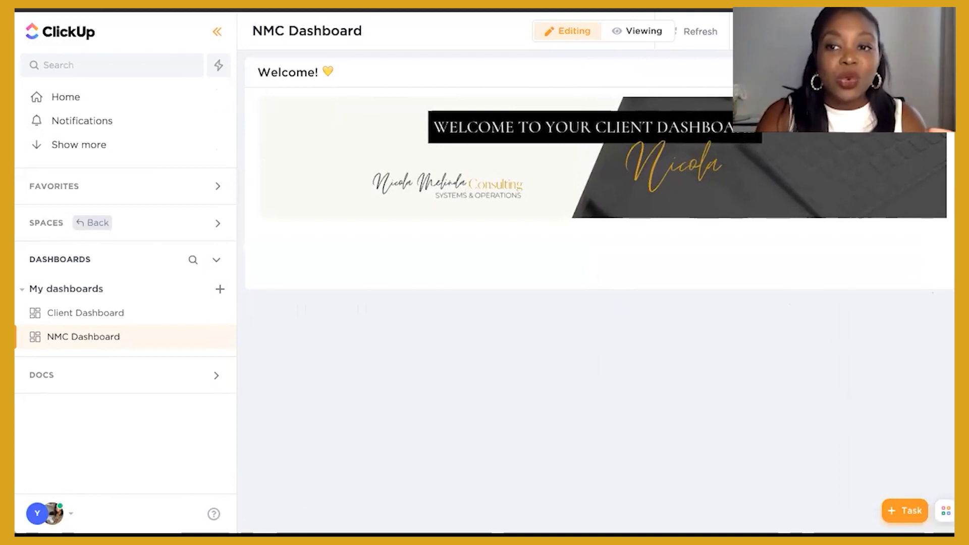
Try a taller size for the Welcome widget and return it to the compact, full-width size.
{"action": "left_click_drag", "start_coordinate": [953, 288], "coordinate": [939, 397]}
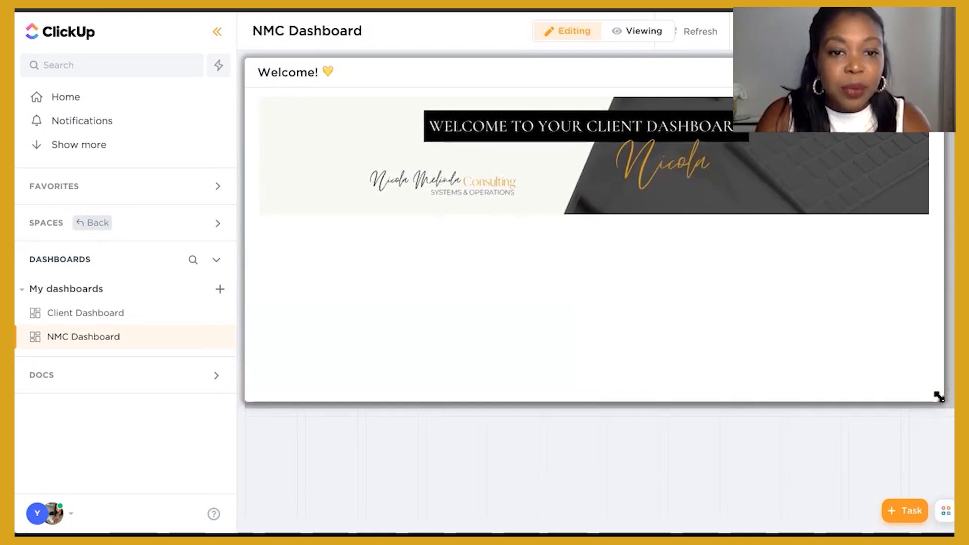
{"action": "left_click_drag", "start_coordinate": [938, 400], "coordinate": [946, 402]}
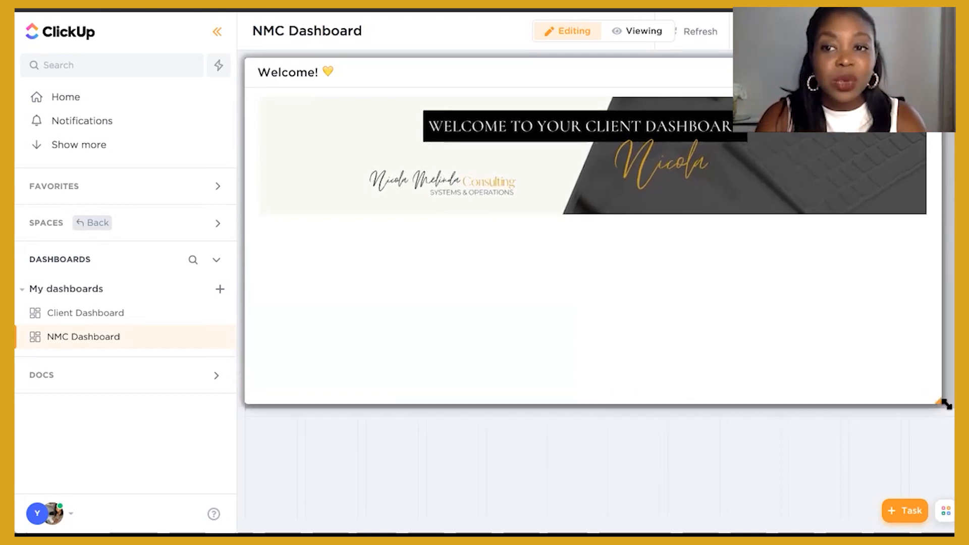
{"action": "mouse_move", "coordinate": [945, 360]}
{"action": "left_mouse_down"}
{"action": "mouse_move", "coordinate": [948, 340]}
{"action": "mouse_move", "coordinate": [941, 399]}
{"action": "mouse_move", "coordinate": [944, 372]}
{"action": "left_mouse_up"}
{"action": "left_click_drag", "start_coordinate": [946, 307], "coordinate": [953, 274]}
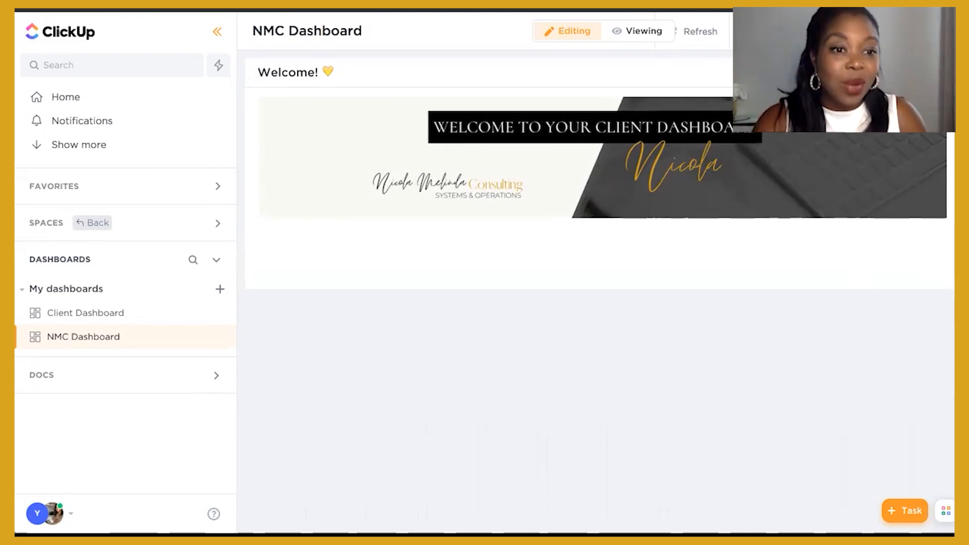
Start another Text Block widget on the dashboard and name it "Working with us".
{"action": "left_click", "coordinate": [908, 32]}
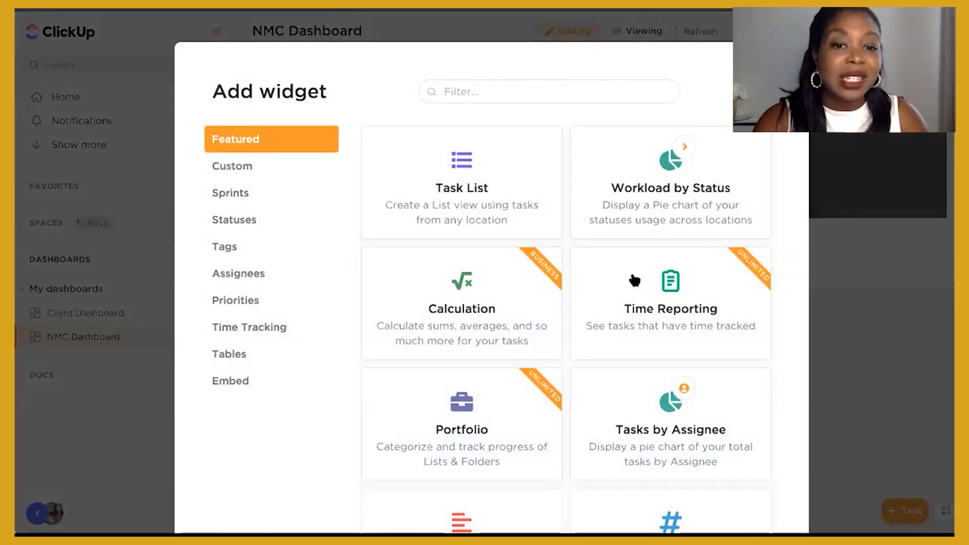
{"action": "scroll", "coordinate": [484, 366], "scroll_direction": "down", "scroll_amount": 3}
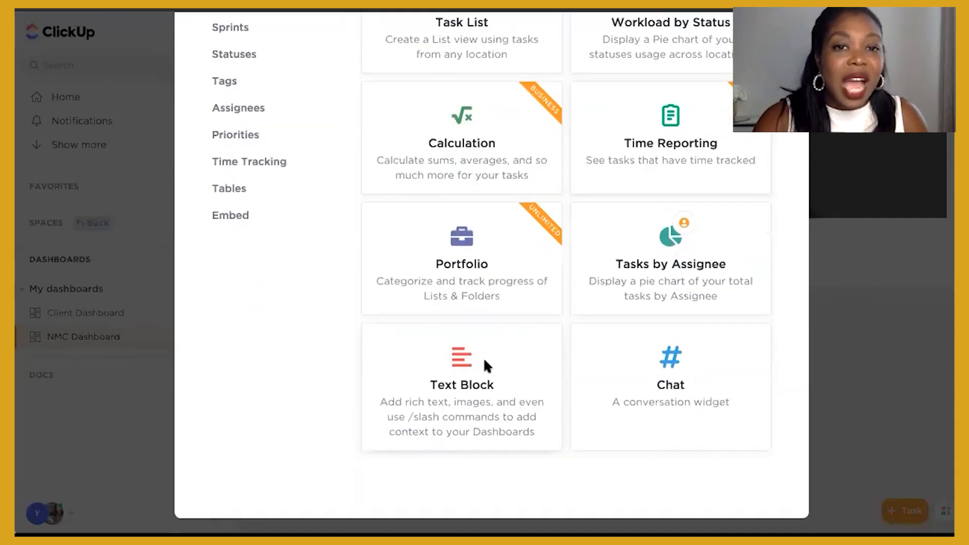
{"action": "left_click", "coordinate": [486, 365]}
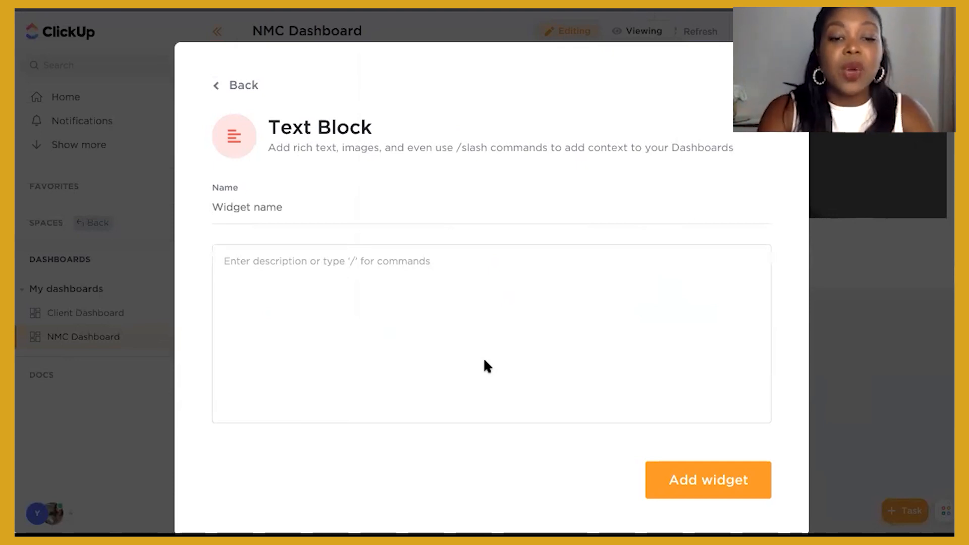
{"action": "type", "text": "Working with us"}
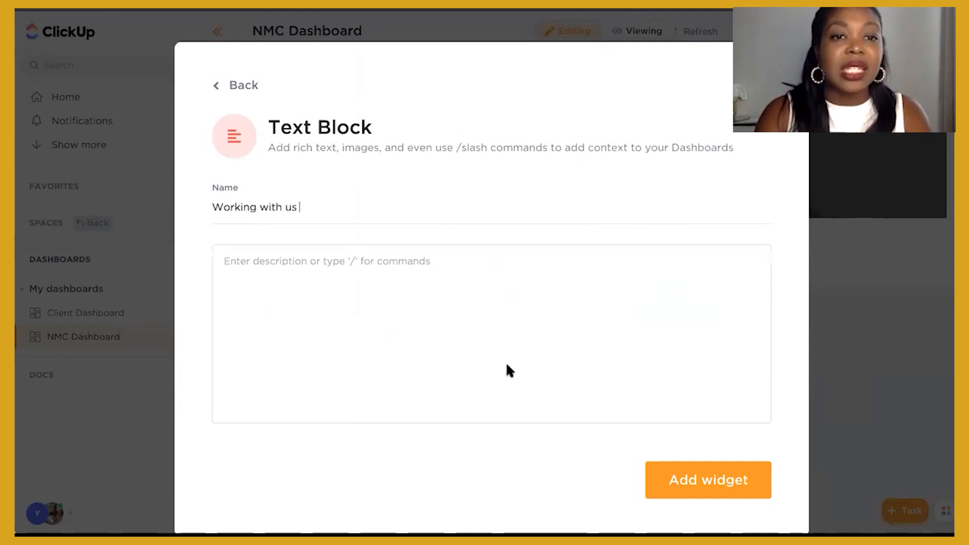
Paste the copied client guidelines on daily operations, communications and pre-work into the widget's description.
{"action": "left_click", "coordinate": [494, 276]}
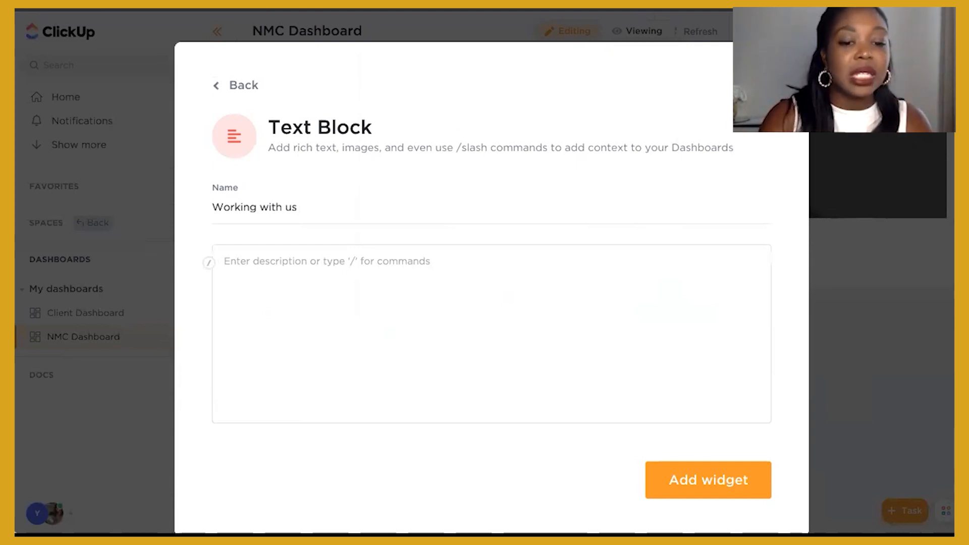
{"action": "left_click", "coordinate": [479, 269]}
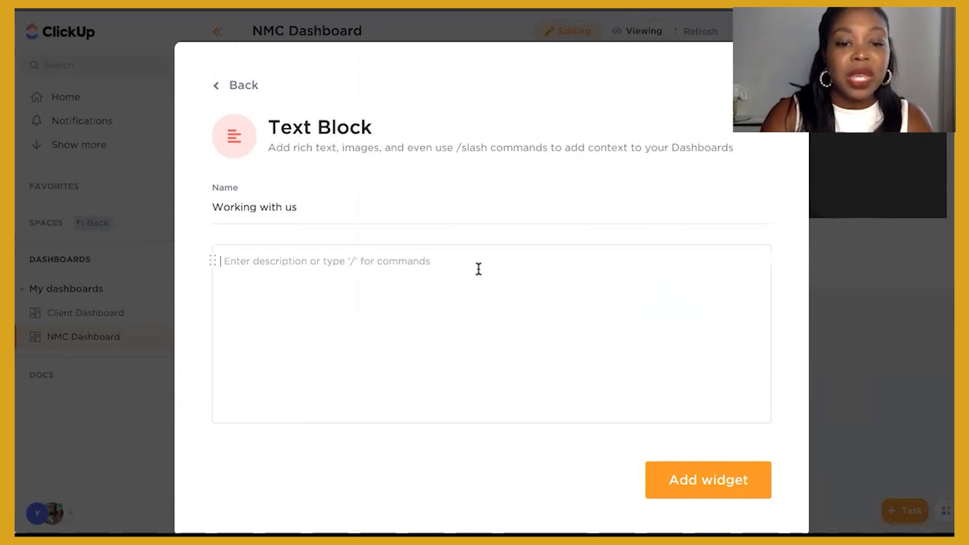
{"action": "key", "text": "ctrl+v"}
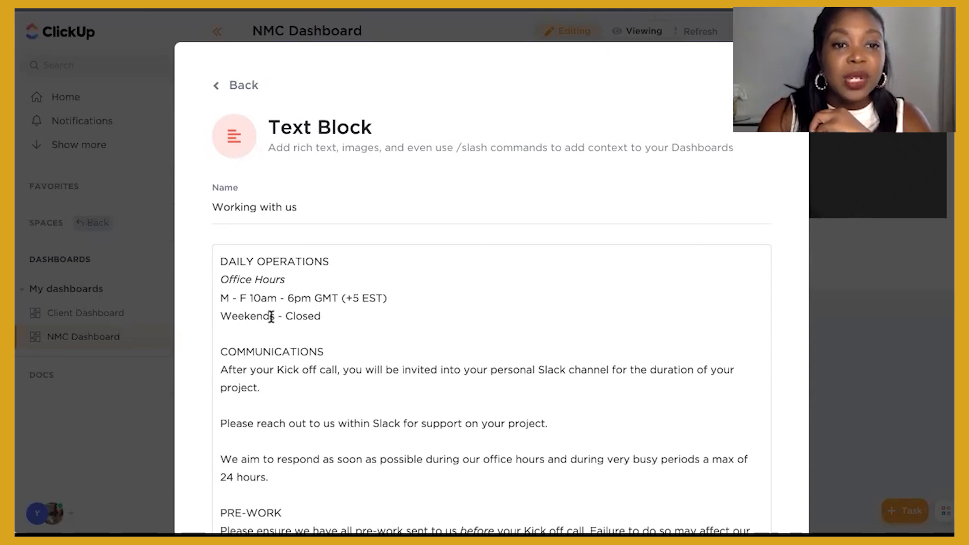
Make the COMMUNICATIONS title bold, try Heading 2 on it, and settle on the Heading 3 style.
{"action": "key", "text": "shift+End"}
{"action": "key", "text": "ctrl+b"}
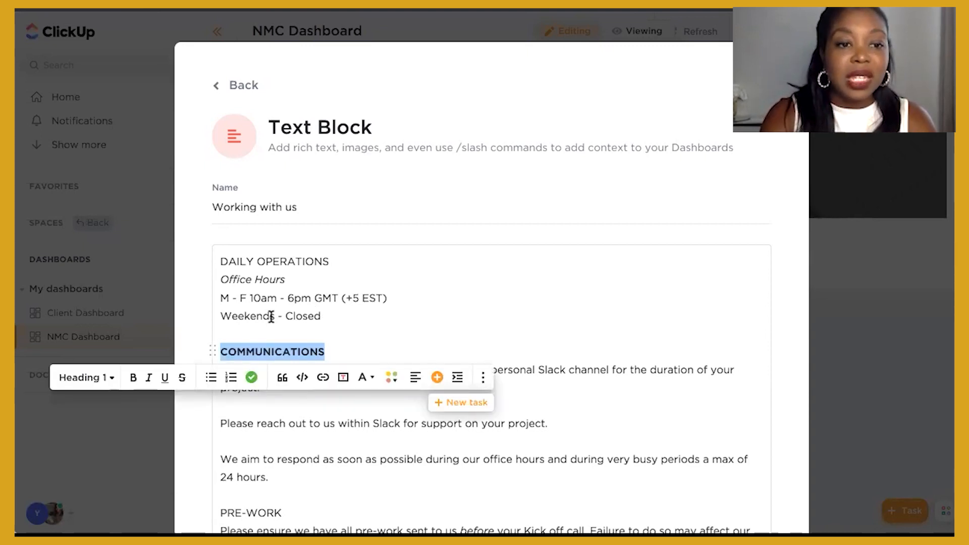
{"action": "left_click", "coordinate": [101, 379]}
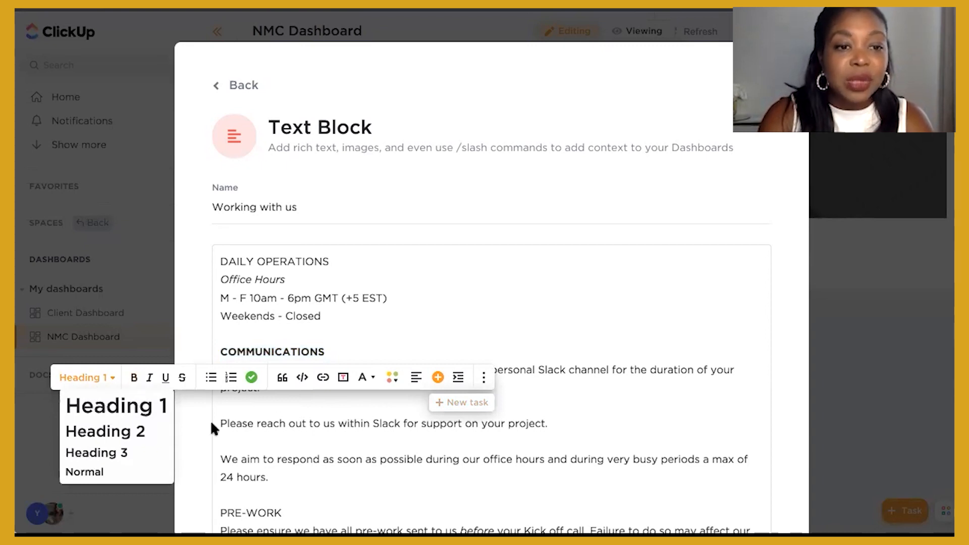
{"action": "left_click", "coordinate": [130, 432]}
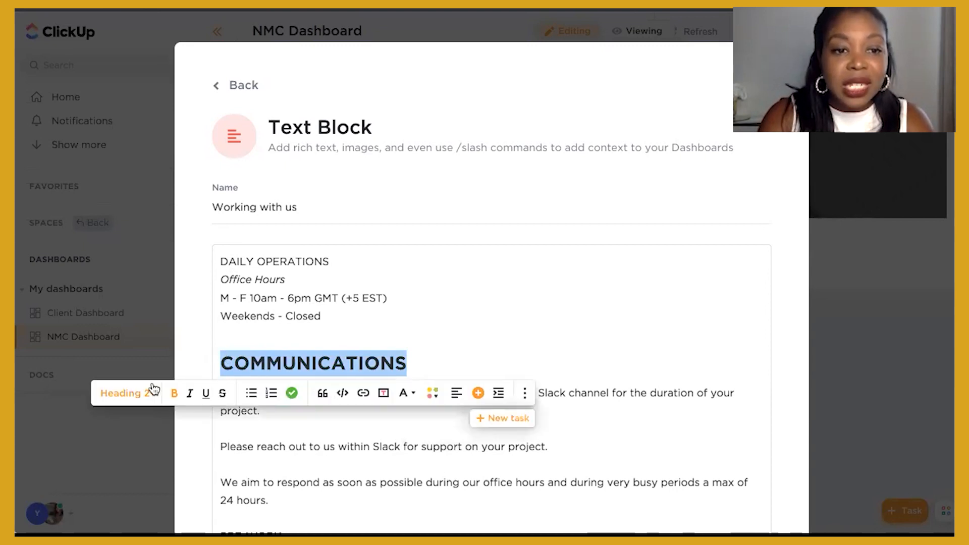
{"action": "left_click", "coordinate": [153, 395]}
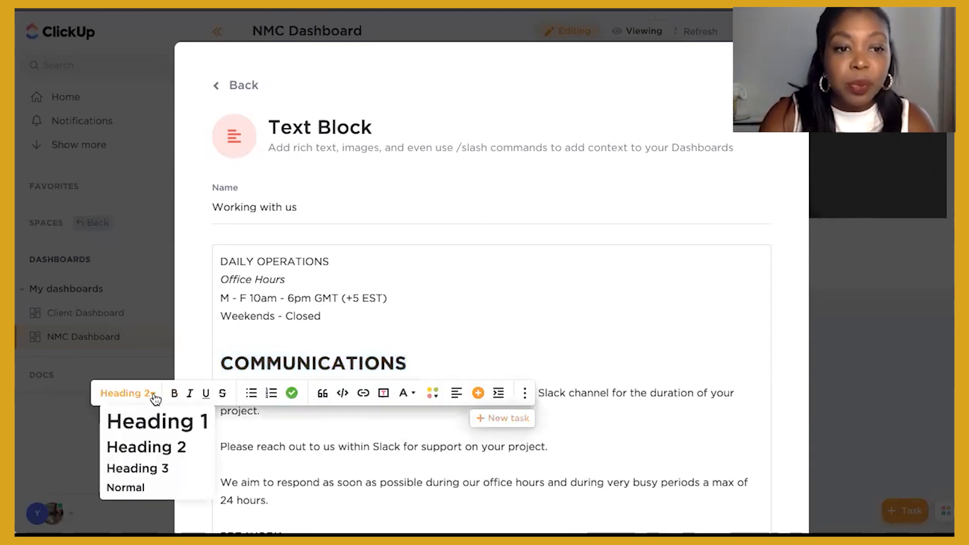
{"action": "left_click", "coordinate": [147, 469]}
Format the DAILY OPERATIONS title in the description as Heading 3.
{"action": "left_click_drag", "start_coordinate": [223, 262], "coordinate": [330, 262]}
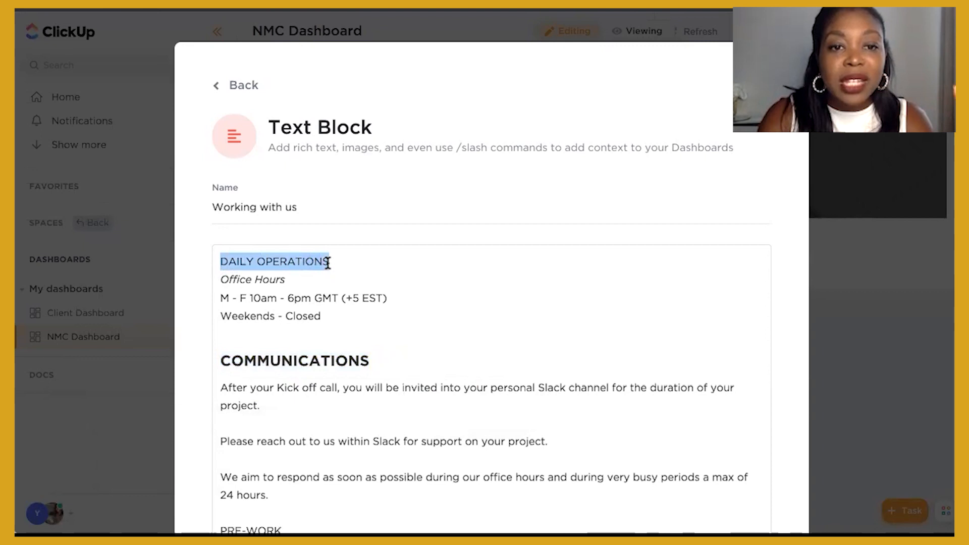
{"action": "left_click", "coordinate": [120, 284]}
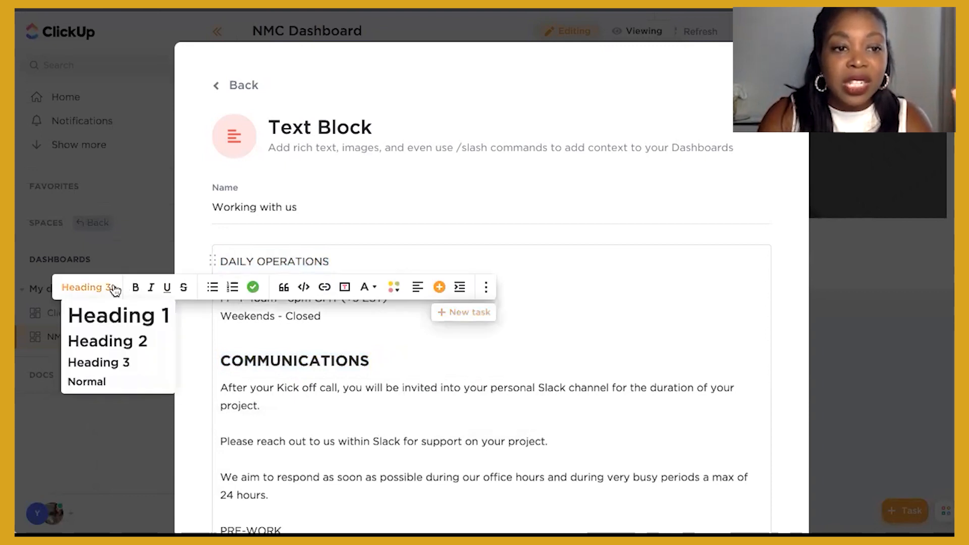
{"action": "left_click", "coordinate": [104, 362]}
{"action": "left_click", "coordinate": [309, 367]}
Highlight the "Office Hours" line under DAILY OPERATIONS with a yellow background.
{"action": "left_click_drag", "start_coordinate": [220, 290], "coordinate": [289, 294]}
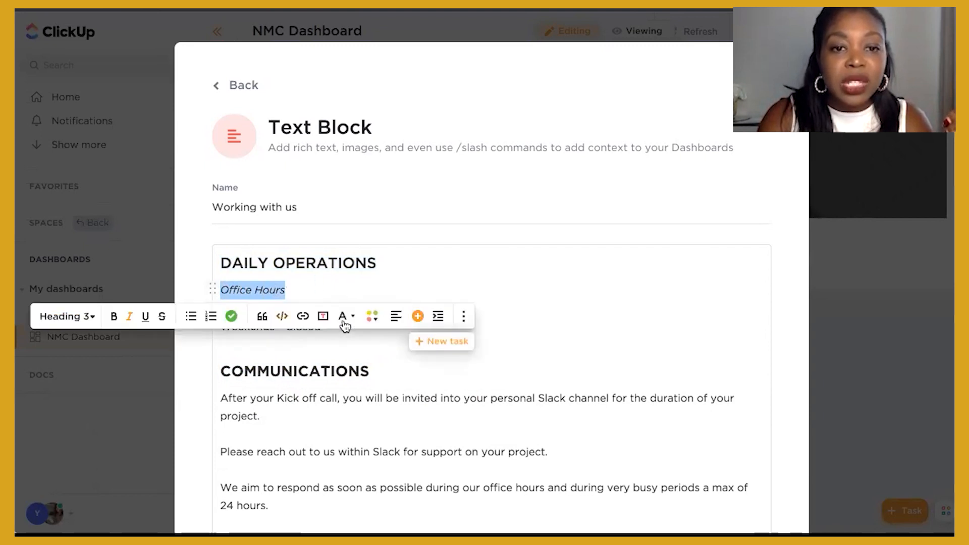
{"action": "left_click", "coordinate": [376, 317]}
{"action": "left_click", "coordinate": [400, 371]}
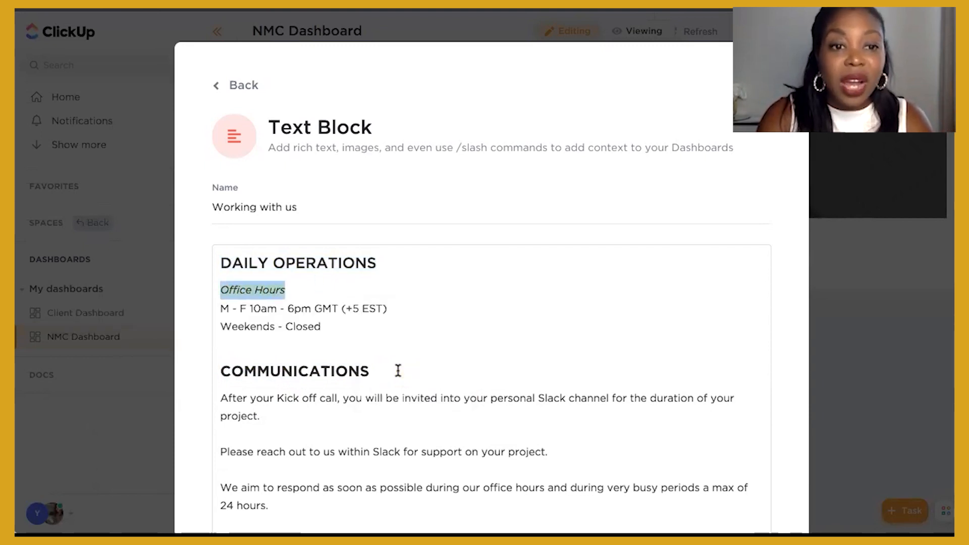
{"action": "left_click", "coordinate": [398, 371]}
Format the PRE-WORK title in the description as Heading 3.
{"action": "scroll", "coordinate": [364, 320], "scroll_direction": "down", "scroll_amount": 2}
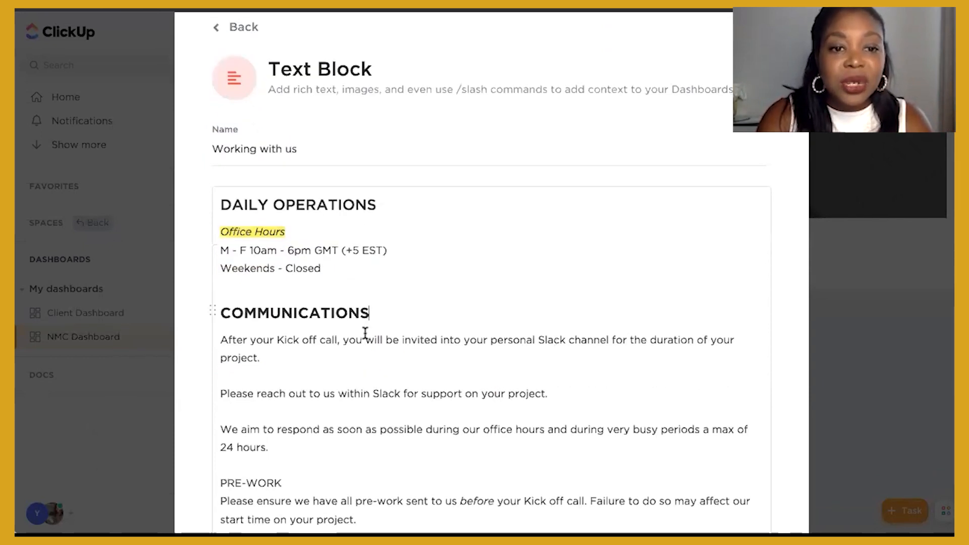
{"action": "scroll", "coordinate": [363, 335], "scroll_direction": "down", "scroll_amount": 4}
{"action": "scroll", "coordinate": [365, 337], "scroll_direction": "down", "scroll_amount": 2}
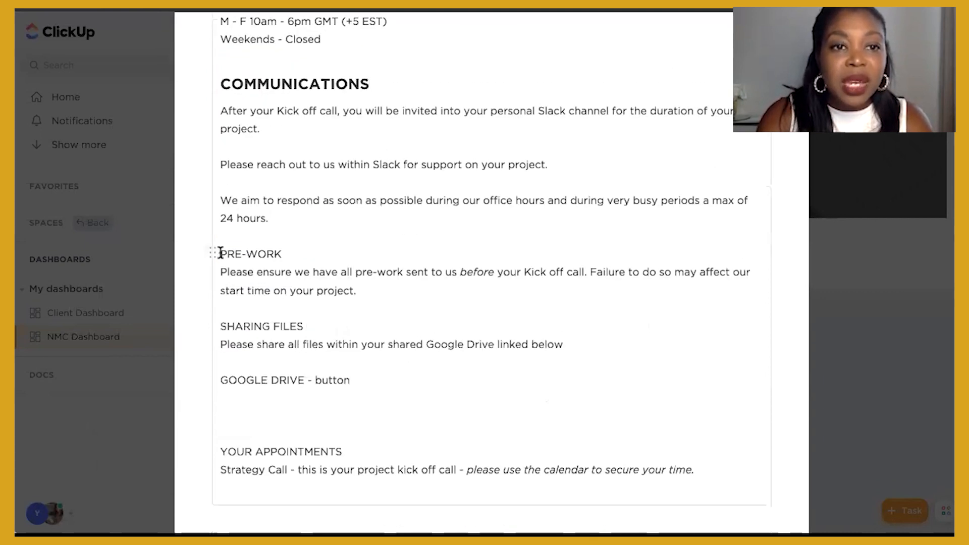
{"action": "left_click_drag", "start_coordinate": [220, 253], "coordinate": [282, 254]}
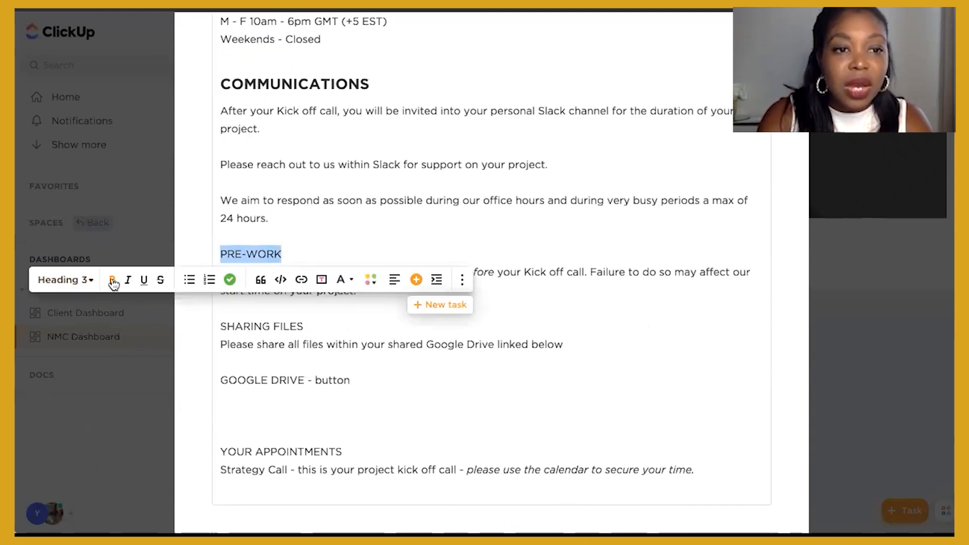
{"action": "left_click", "coordinate": [96, 281]}
{"action": "left_click", "coordinate": [88, 348]}
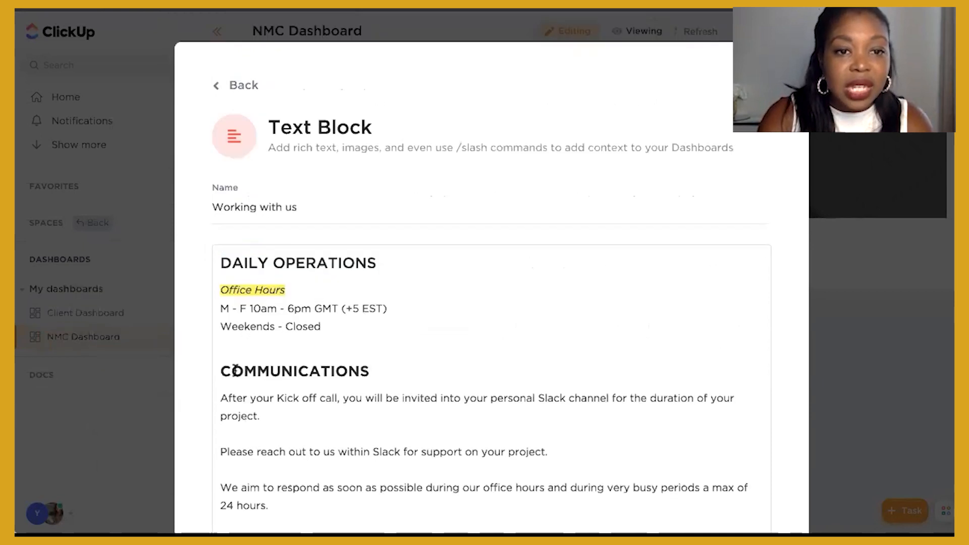
Format the SHARING FILES and YOUR APPOINTMENTS titles in the description as Heading 3.
{"action": "scroll", "coordinate": [229, 372], "scroll_direction": "down", "scroll_amount": 6}
{"action": "left_click_drag", "start_coordinate": [220, 329], "coordinate": [318, 335]}
{"action": "left_click", "coordinate": [91, 356]}
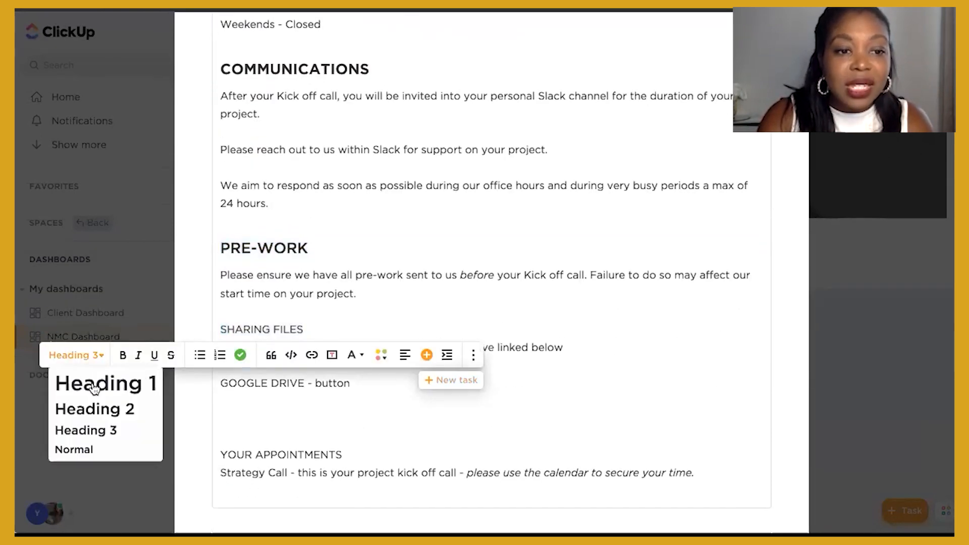
{"action": "left_click", "coordinate": [86, 431]}
{"action": "scroll", "coordinate": [255, 381], "scroll_direction": "down", "scroll_amount": 8}
{"action": "left_click_drag", "start_coordinate": [221, 351], "coordinate": [343, 349]}
{"action": "left_click", "coordinate": [114, 384]}
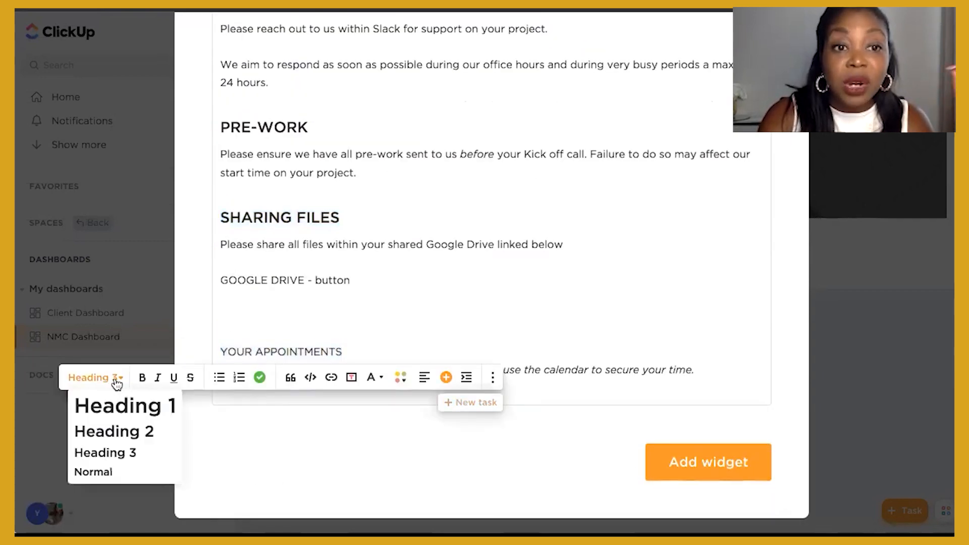
{"action": "left_click", "coordinate": [116, 449]}
{"action": "scroll", "coordinate": [252, 333], "scroll_direction": "down", "scroll_amount": 8}
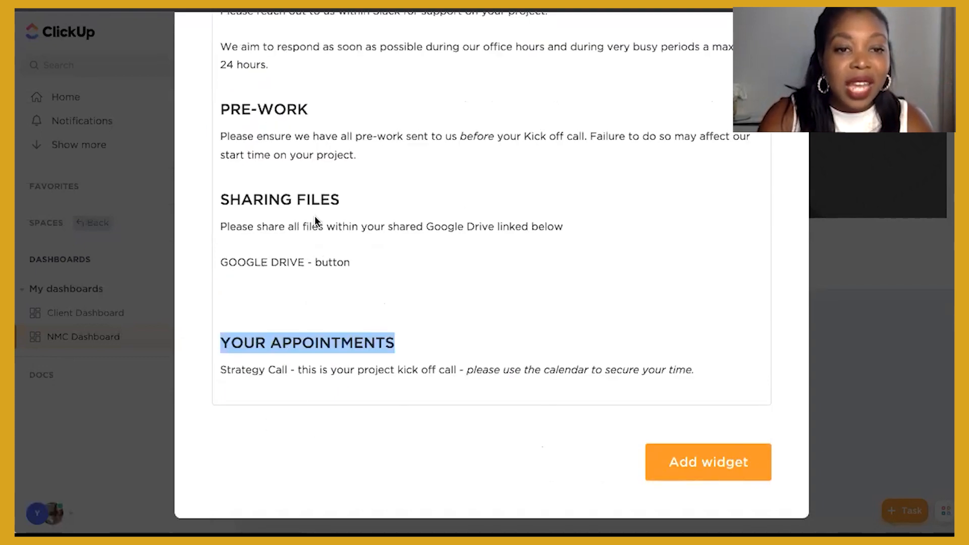
Delete the "GOOGLE DRIVE - button" placeholder text under SHARING FILES along with a surplus blank line.
{"action": "left_click", "coordinate": [282, 259]}
{"action": "left_click_drag", "start_coordinate": [305, 262], "coordinate": [220, 262]}
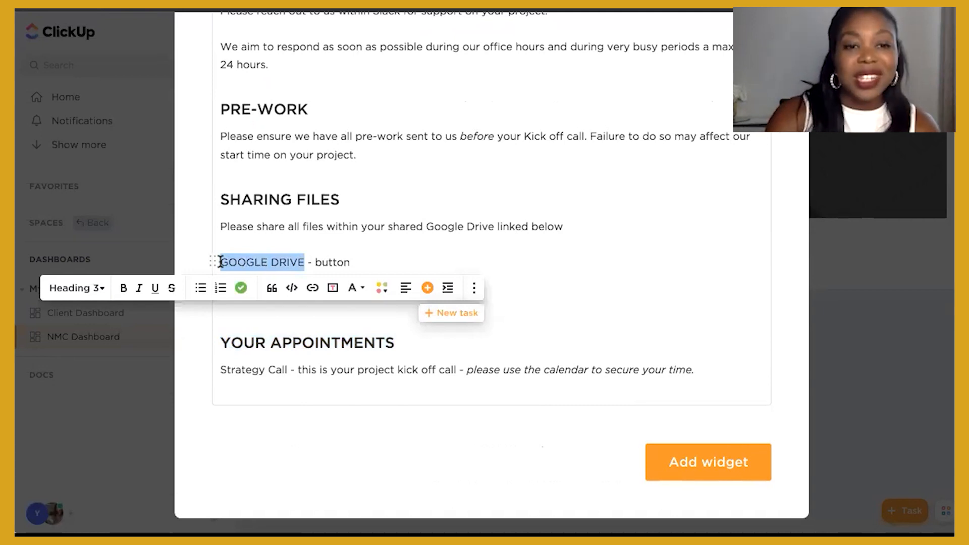
{"action": "key", "text": "BackSpace"}
{"action": "left_click_drag", "start_coordinate": [265, 262], "coordinate": [216, 256]}
{"action": "key", "text": "BackSpace"}
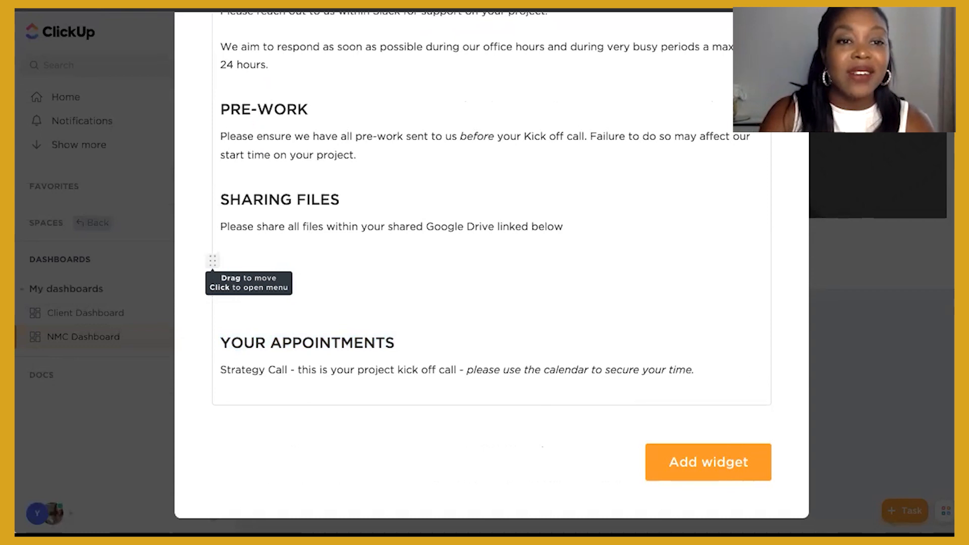
{"action": "key", "text": "BackSpace"}
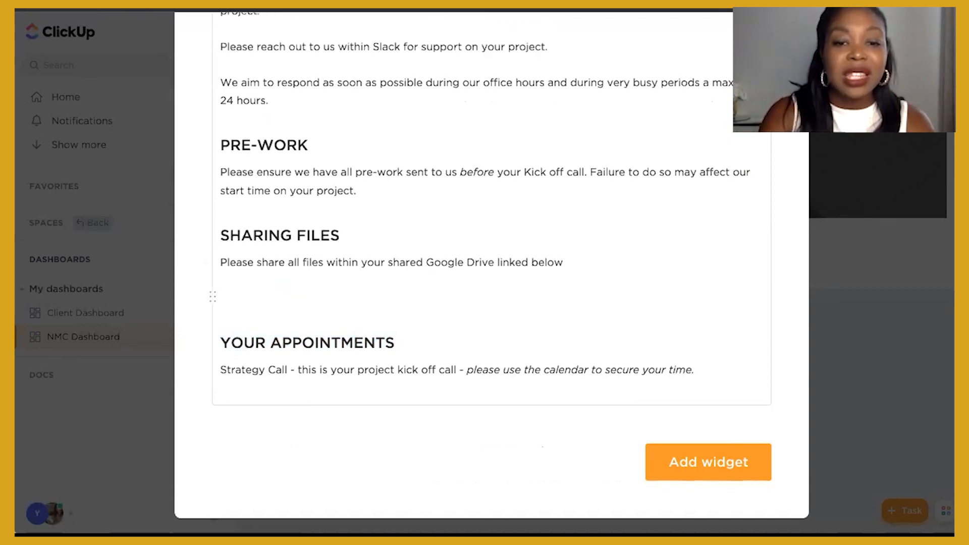
Insert a centred orange button titled GOOGLE DRIVE under SHARING FILES, linked to the shared Google Drive folder URL.
{"action": "type", "text": "/"}
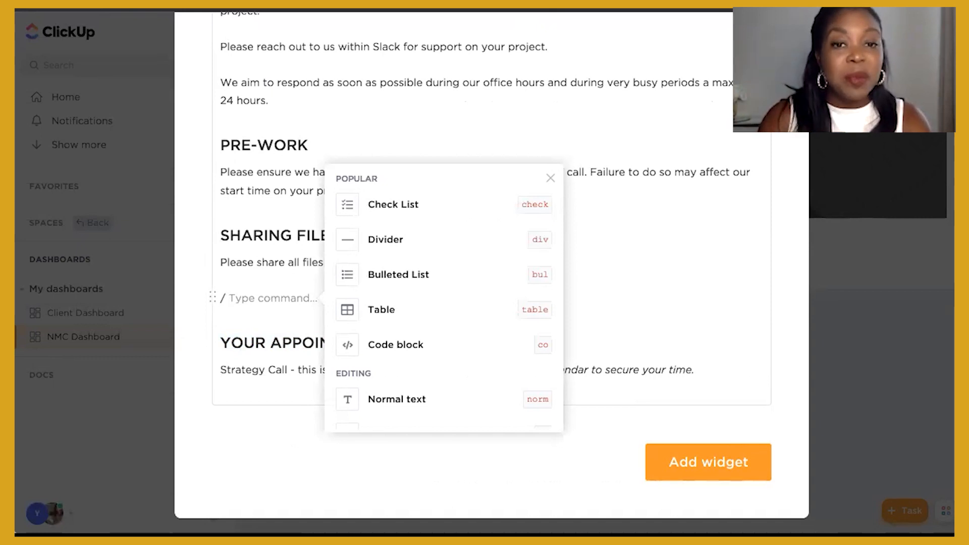
{"action": "scroll", "coordinate": [495, 197], "scroll_direction": "down", "scroll_amount": 6}
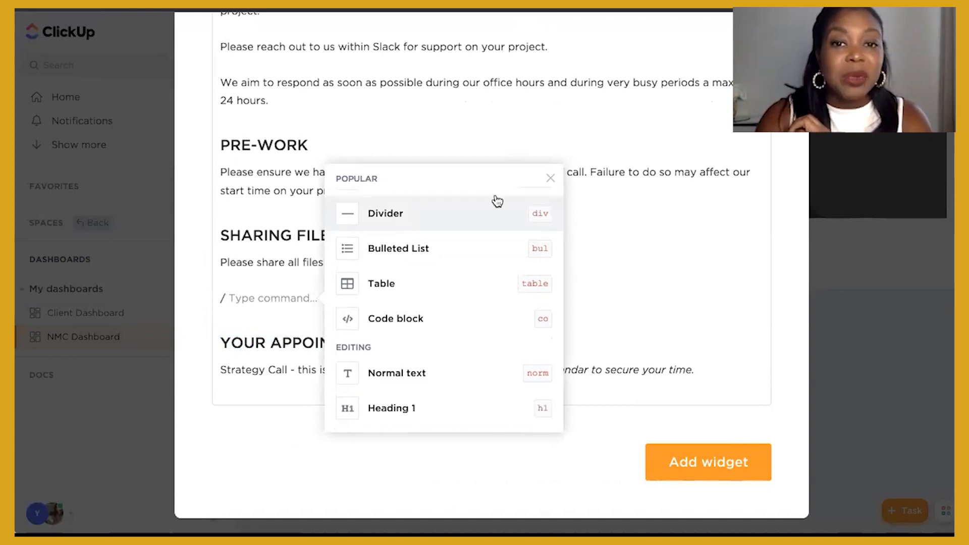
{"action": "scroll", "coordinate": [497, 201], "scroll_direction": "down", "scroll_amount": 12}
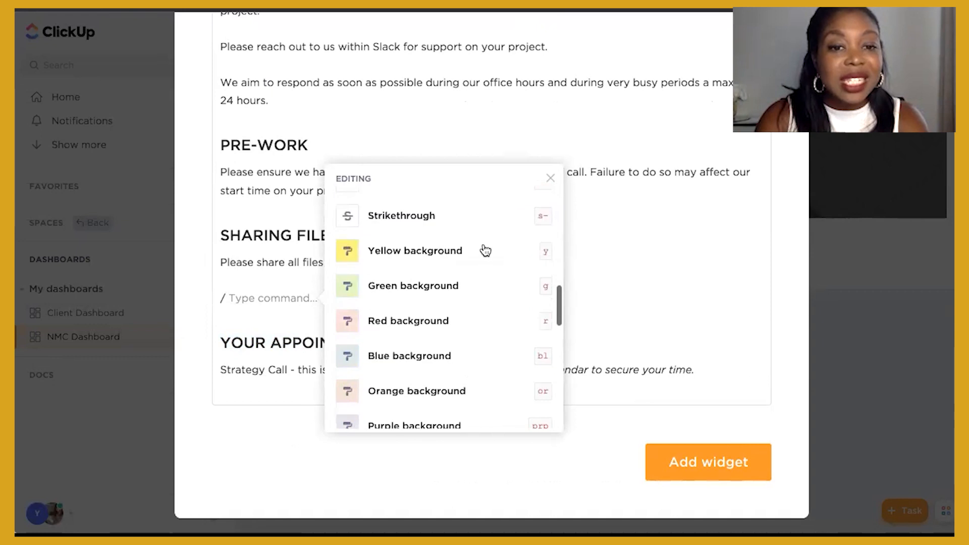
{"action": "scroll", "coordinate": [485, 250], "scroll_direction": "down", "scroll_amount": 8}
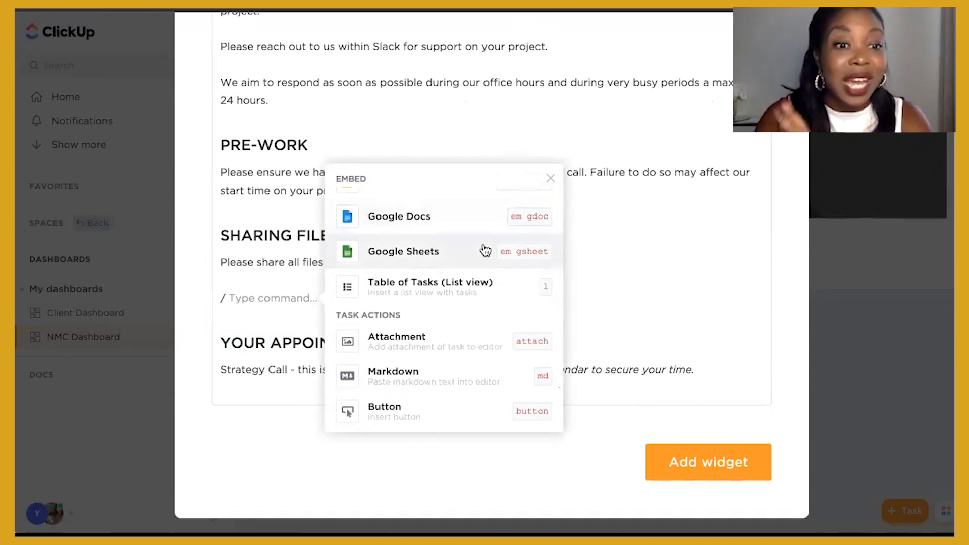
{"action": "left_click", "coordinate": [434, 412]}
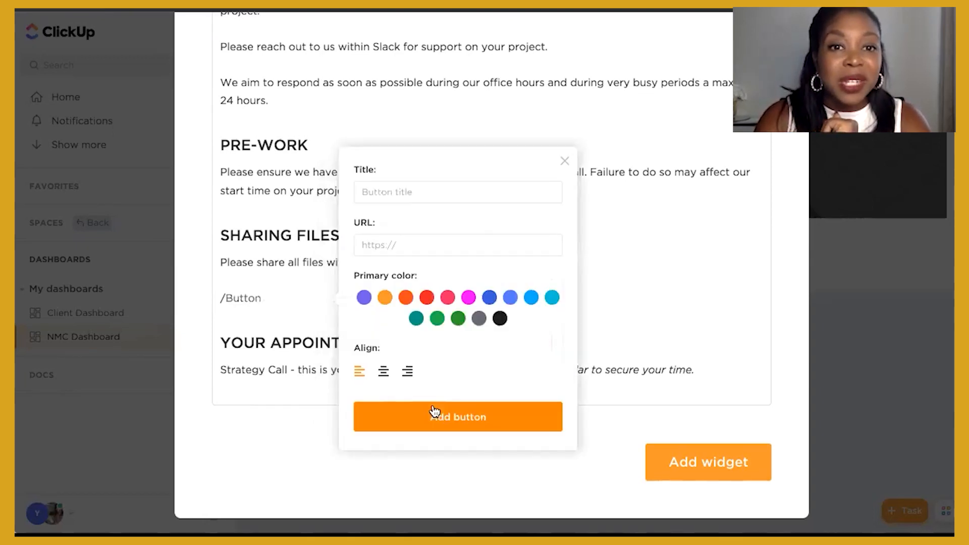
{"action": "type", "text": "GOOGLE DRIVE"}
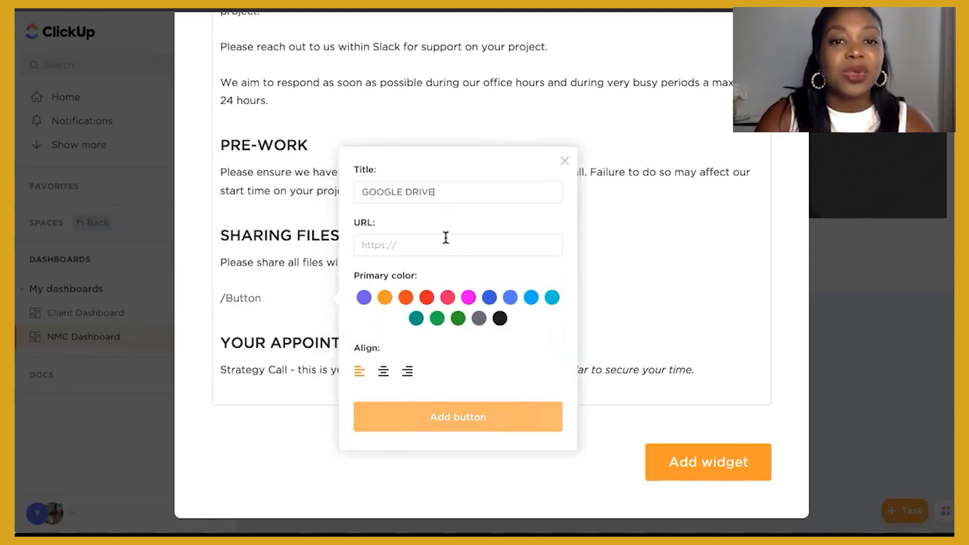
{"action": "left_click", "coordinate": [444, 241]}
{"action": "left_click", "coordinate": [445, 279]}
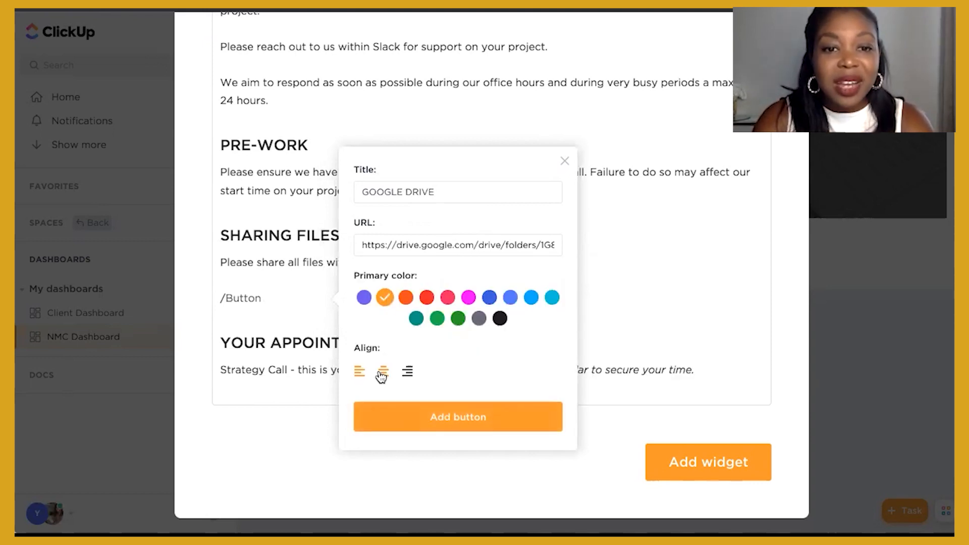
{"action": "left_click", "coordinate": [381, 375]}
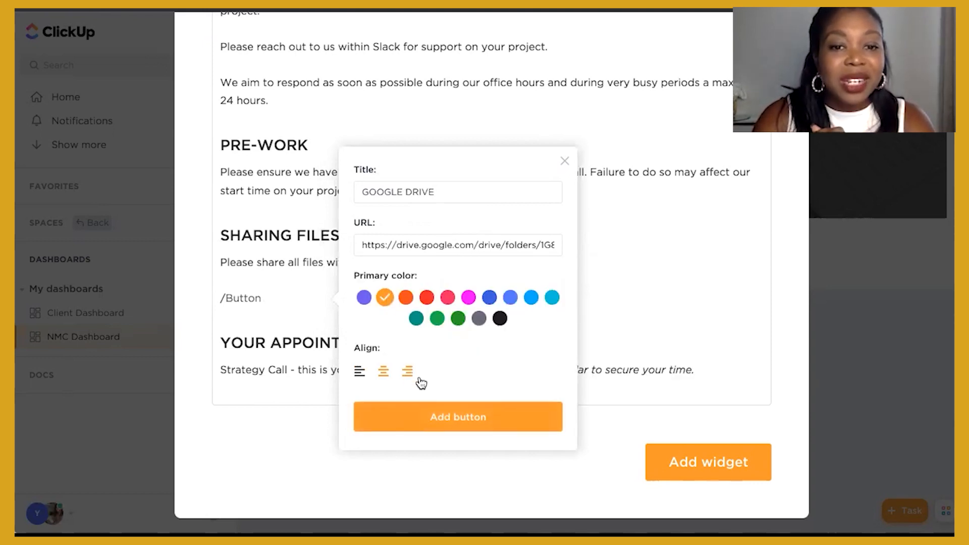
{"action": "left_click", "coordinate": [442, 419]}
Remove the extra blank line below the GOOGLE DRIVE button and add the finished text widget to the dashboard.
{"action": "scroll", "coordinate": [442, 418], "scroll_direction": "down", "scroll_amount": 8}
{"action": "left_click", "coordinate": [415, 315]}
{"action": "key", "text": "BackSpace"}
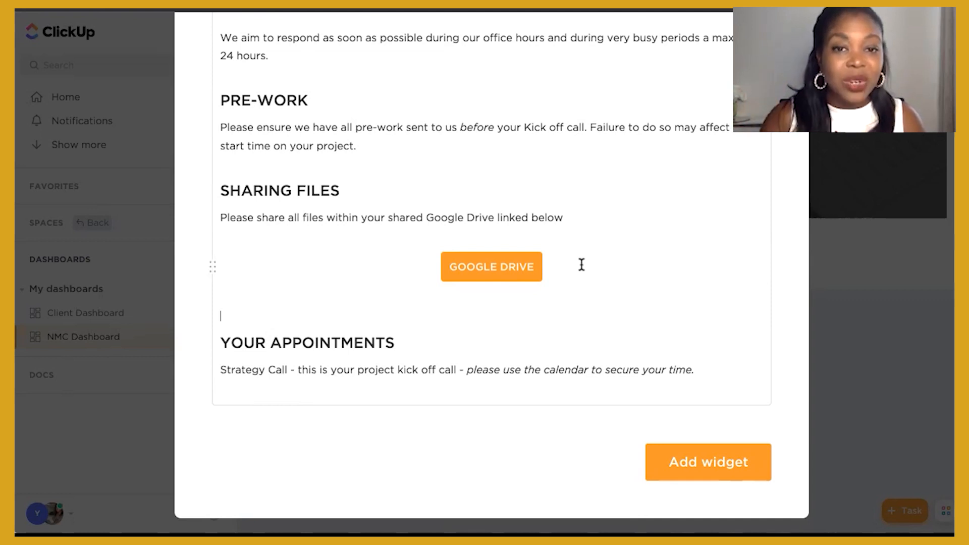
{"action": "left_click", "coordinate": [675, 460]}
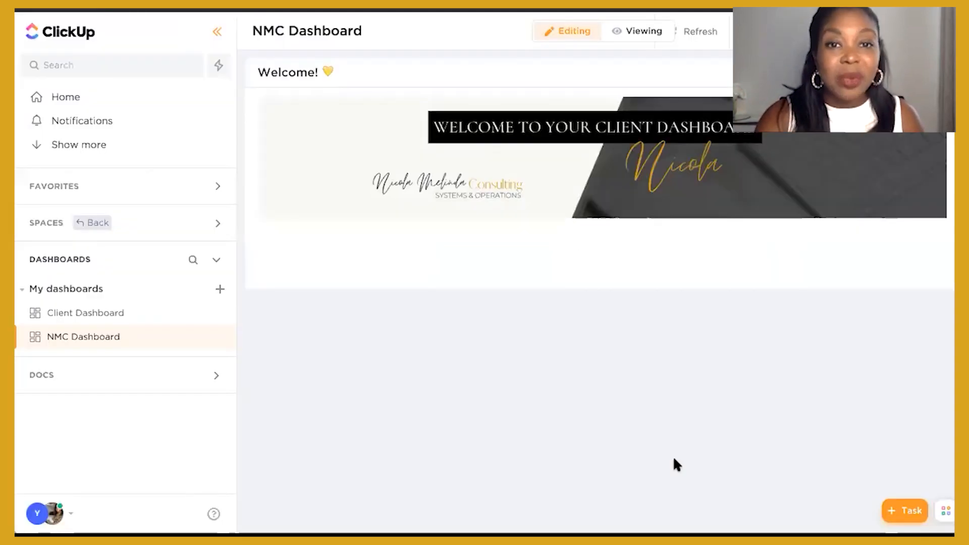
Make the "Working with us" widget taller at the same width, and check its guidelines from DAILY OPERATIONS to YOUR APPOINTMENTS.
{"action": "scroll", "coordinate": [674, 459], "scroll_direction": "down", "scroll_amount": 1}
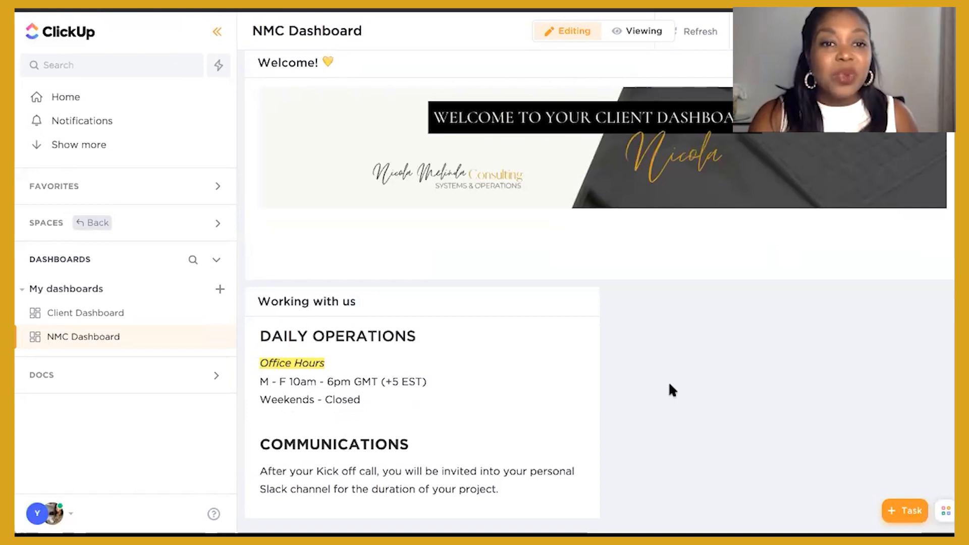
{"action": "scroll", "coordinate": [469, 347], "scroll_direction": "down", "scroll_amount": 1}
{"action": "scroll", "coordinate": [468, 346], "scroll_direction": "down", "scroll_amount": 1}
{"action": "scroll", "coordinate": [470, 349], "scroll_direction": "up", "scroll_amount": 1}
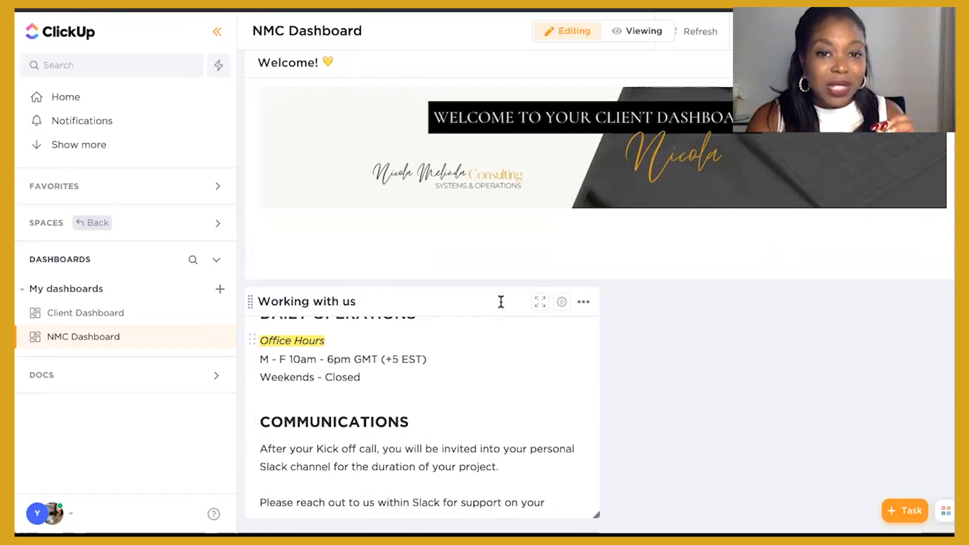
{"action": "scroll", "coordinate": [537, 347], "scroll_direction": "down", "scroll_amount": 8}
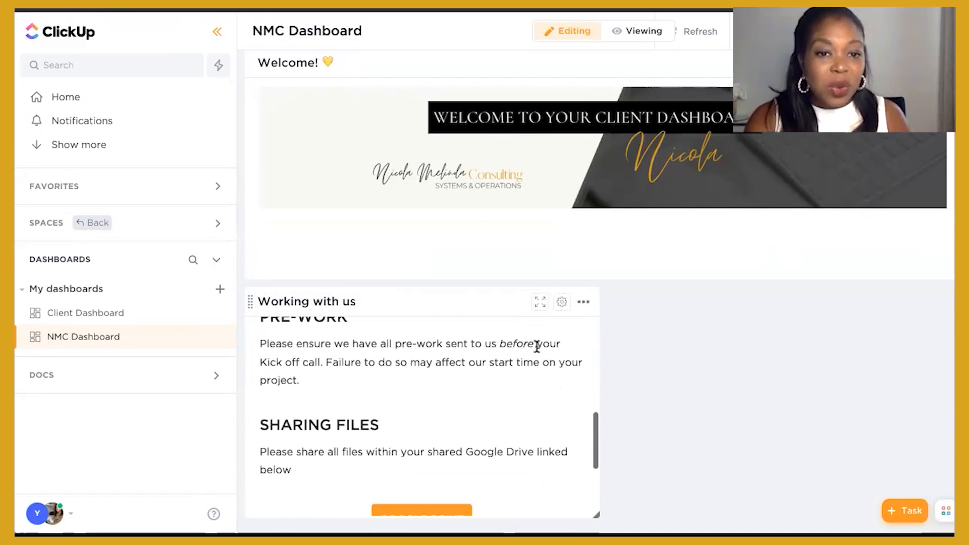
{"action": "scroll", "coordinate": [536, 346], "scroll_direction": "down", "scroll_amount": 3}
{"action": "scroll", "coordinate": [578, 399], "scroll_direction": "down", "scroll_amount": 1}
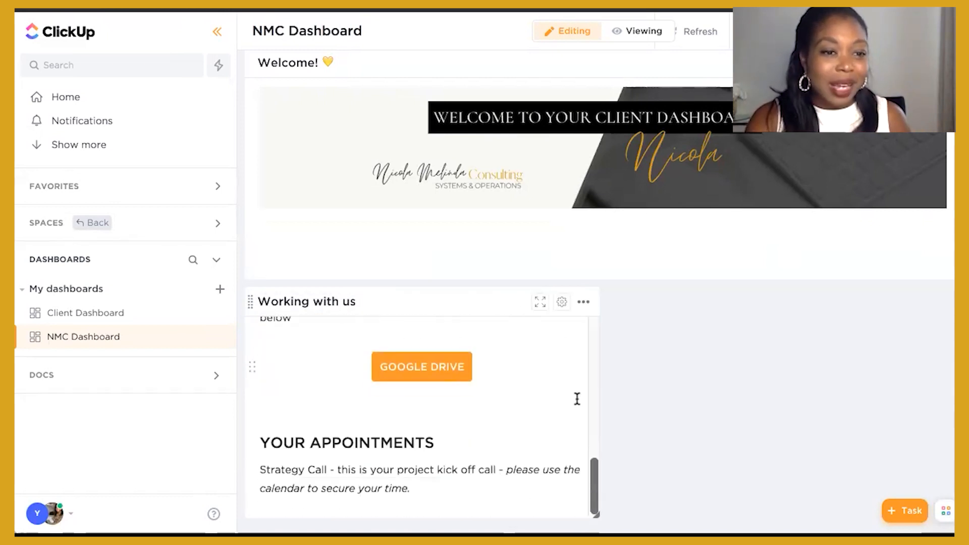
{"action": "left_click_drag", "start_coordinate": [595, 515], "coordinate": [584, 407]}
{"action": "scroll", "coordinate": [540, 316], "scroll_direction": "down", "scroll_amount": 5}
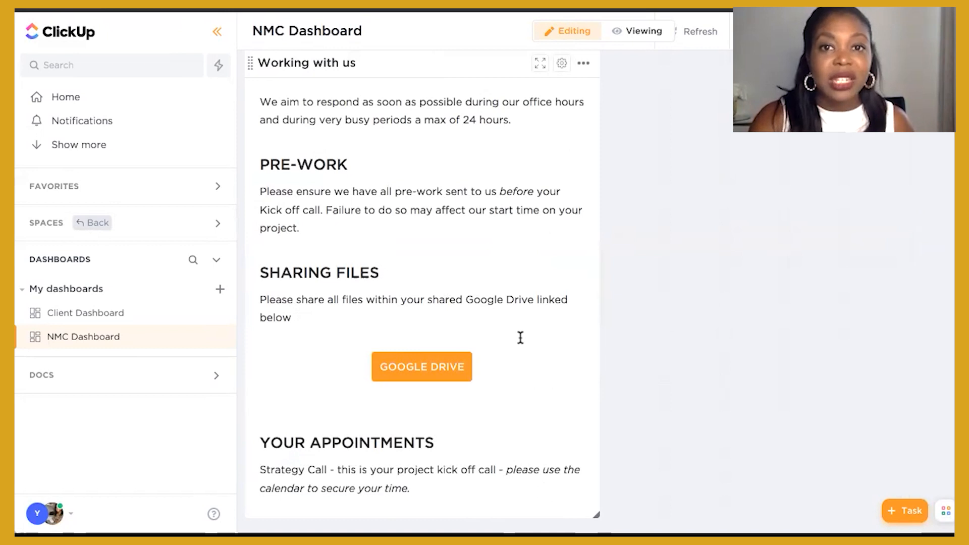
{"action": "scroll", "coordinate": [520, 337], "scroll_direction": "up", "scroll_amount": 5}
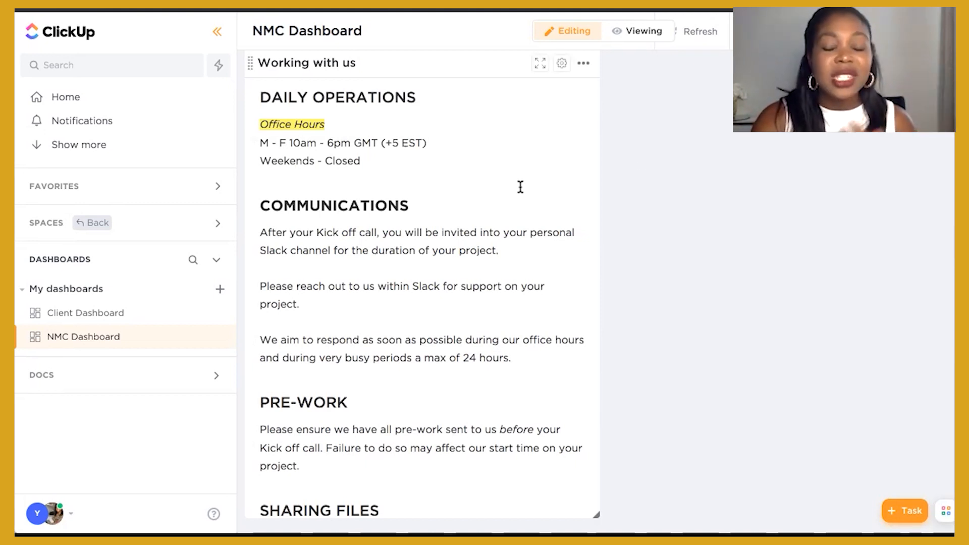
{"action": "scroll", "coordinate": [521, 186], "scroll_direction": "down", "scroll_amount": 5}
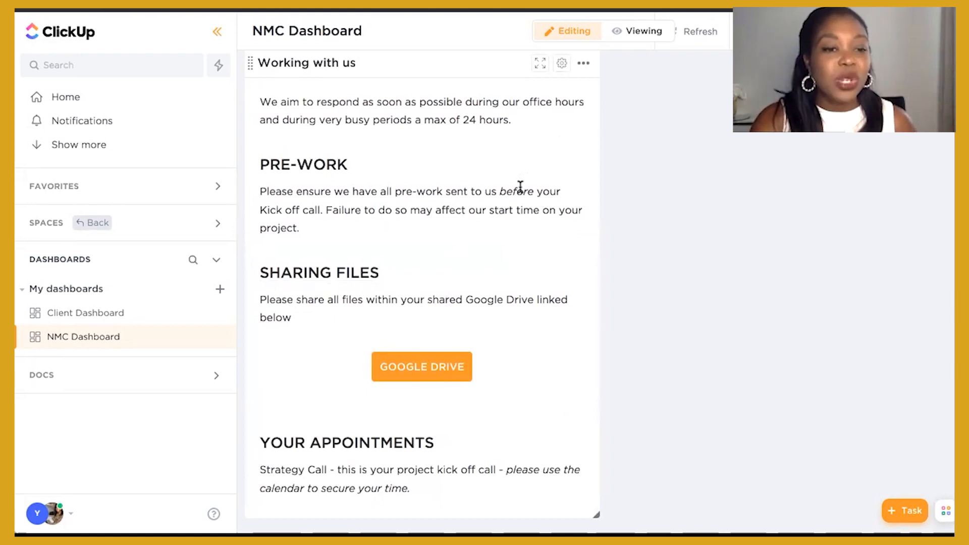
Start a new Task List widget for the dashboard and name it "Your To-do List 📝".
{"action": "scroll", "coordinate": [520, 187], "scroll_direction": "up", "scroll_amount": 5}
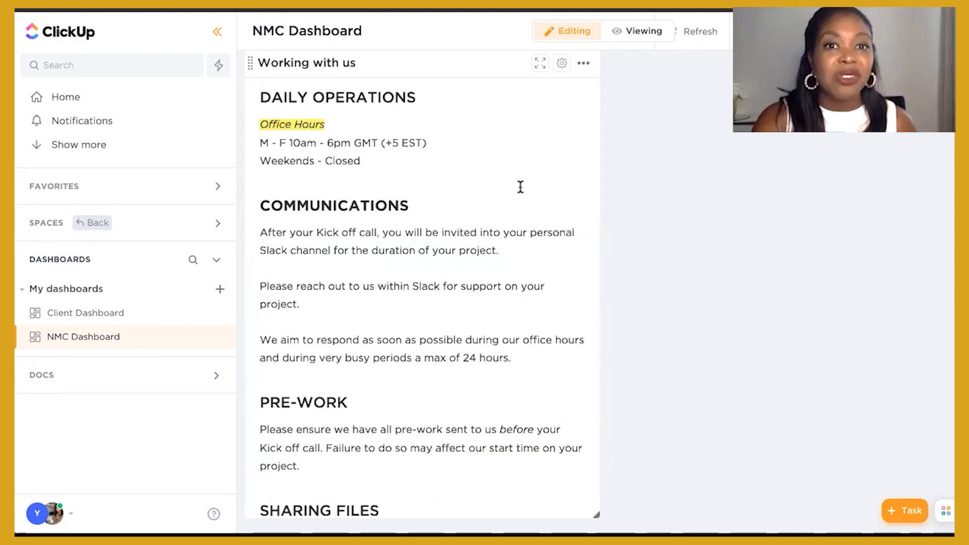
{"action": "scroll", "coordinate": [793, 256], "scroll_direction": "up", "scroll_amount": 5}
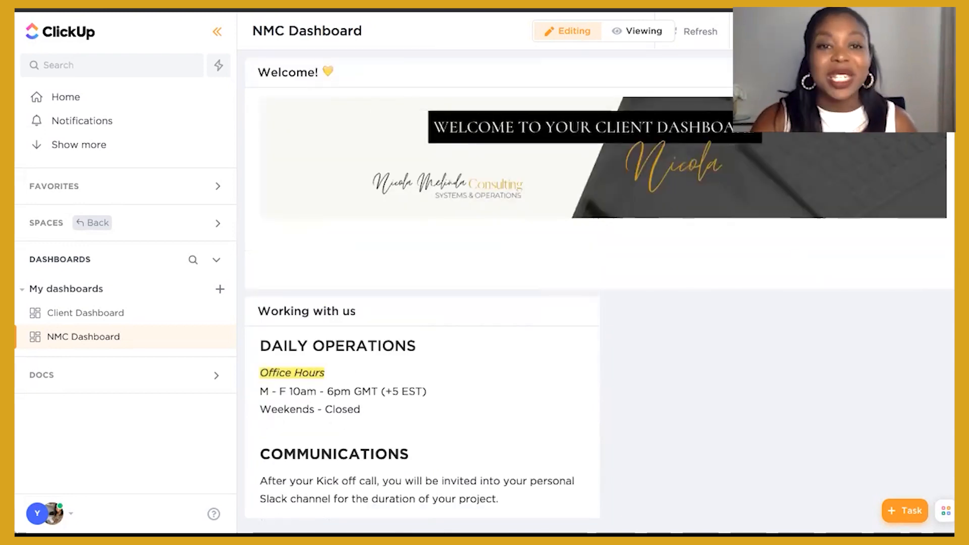
{"action": "left_click", "coordinate": [908, 32]}
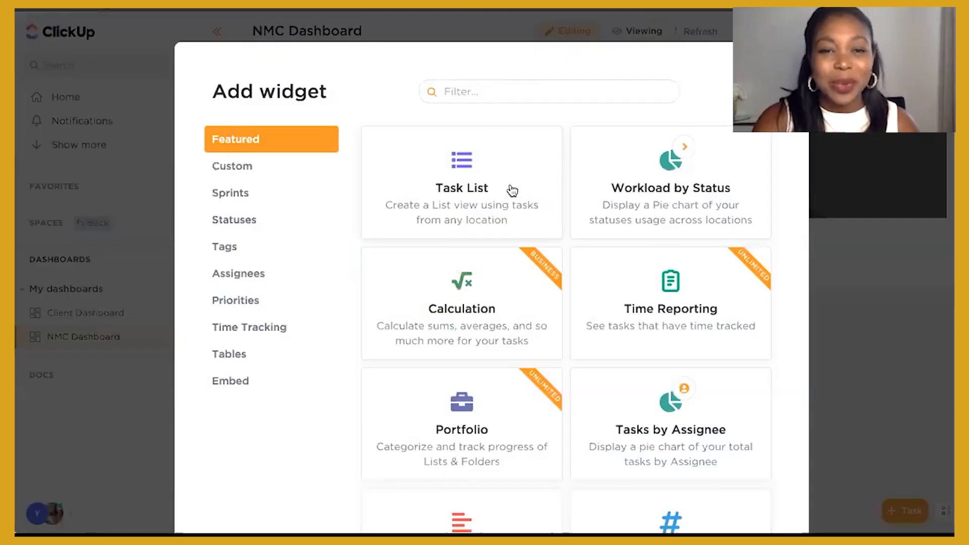
{"action": "left_click", "coordinate": [474, 181]}
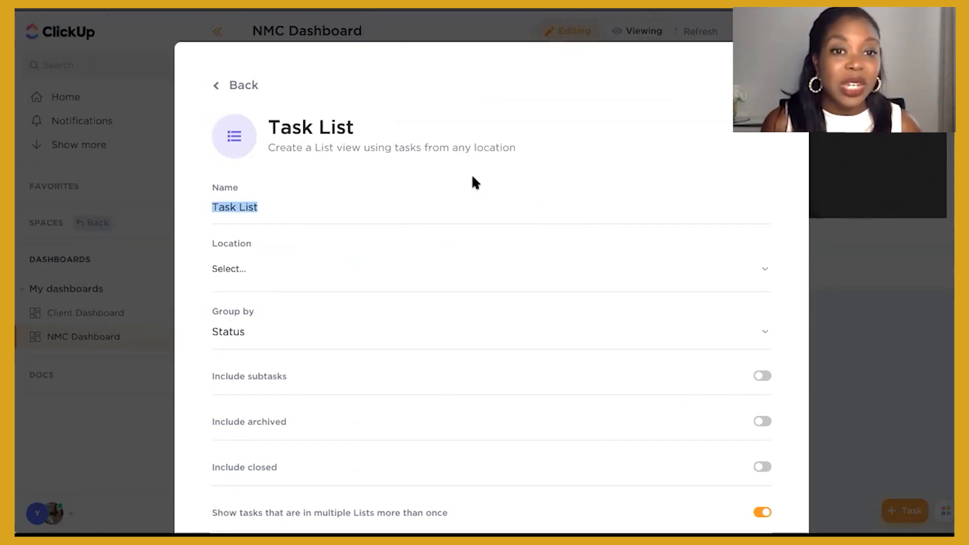
{"action": "type", "text": "Y"}
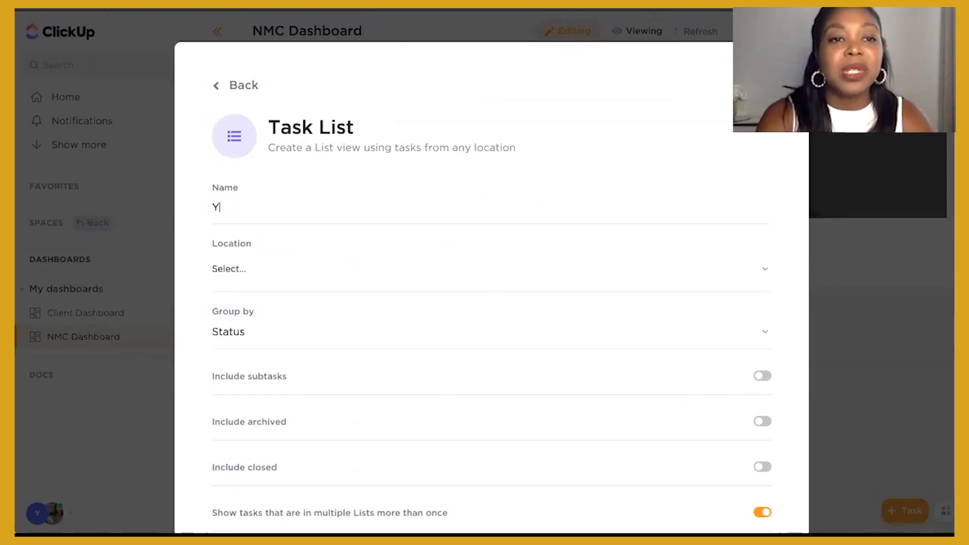
{"action": "type", "text": "our To-do List"}
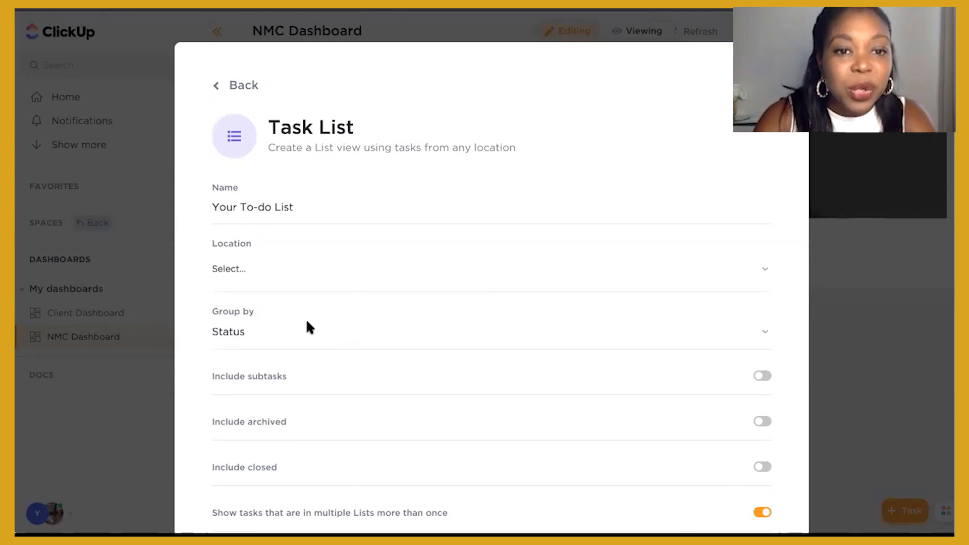
{"action": "type", "text": "📝"}
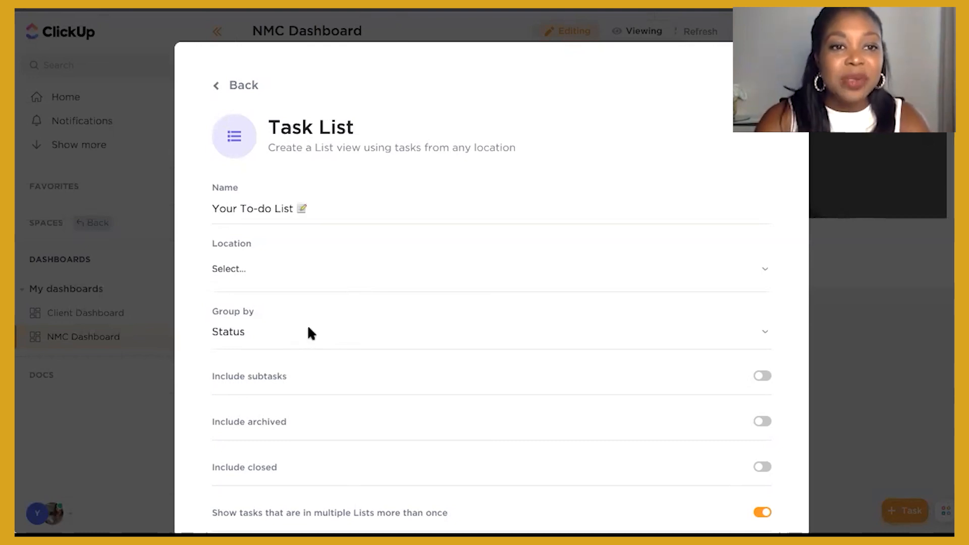
Set the task list's location to Client Tasks in the sample client's folder under Clients, and set grouping to None.
{"action": "left_click", "coordinate": [235, 273]}
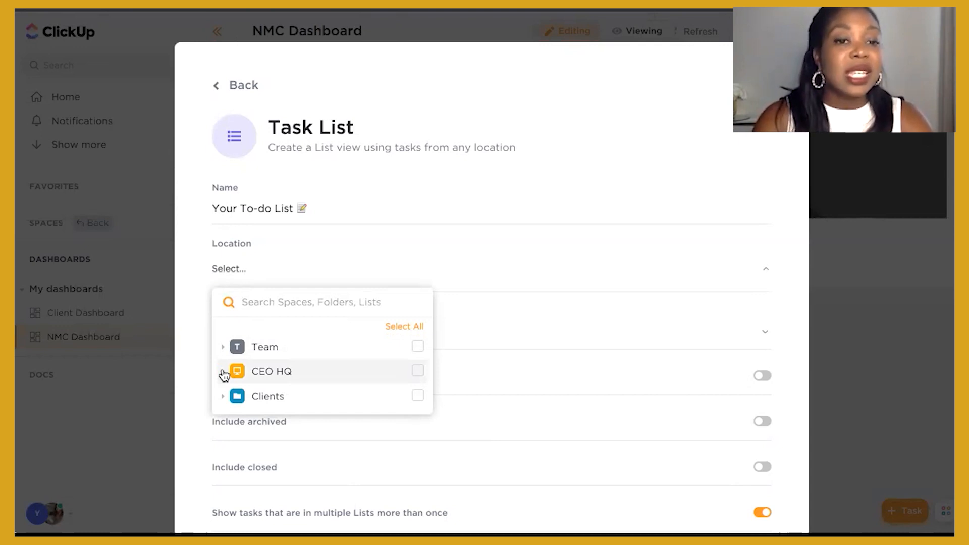
{"action": "left_click", "coordinate": [223, 397]}
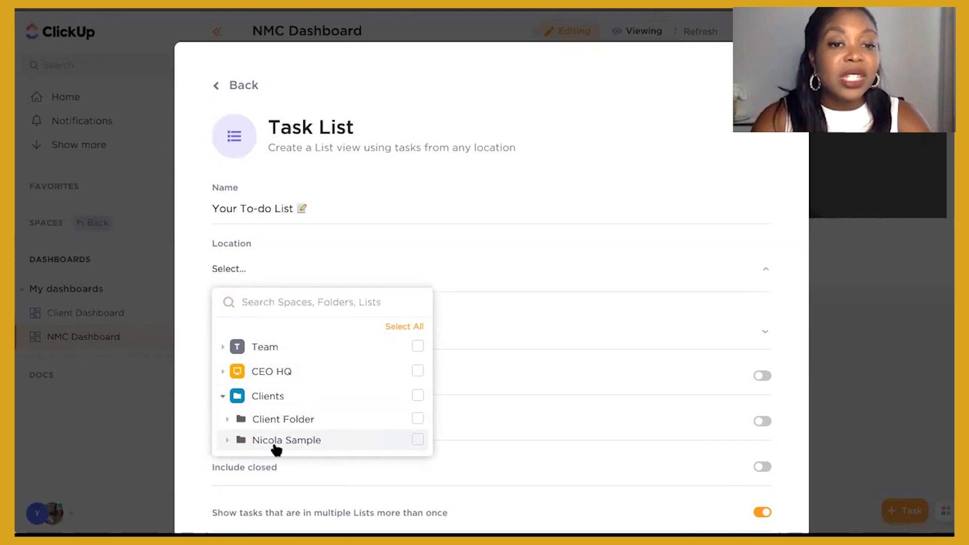
{"action": "left_click", "coordinate": [228, 441]}
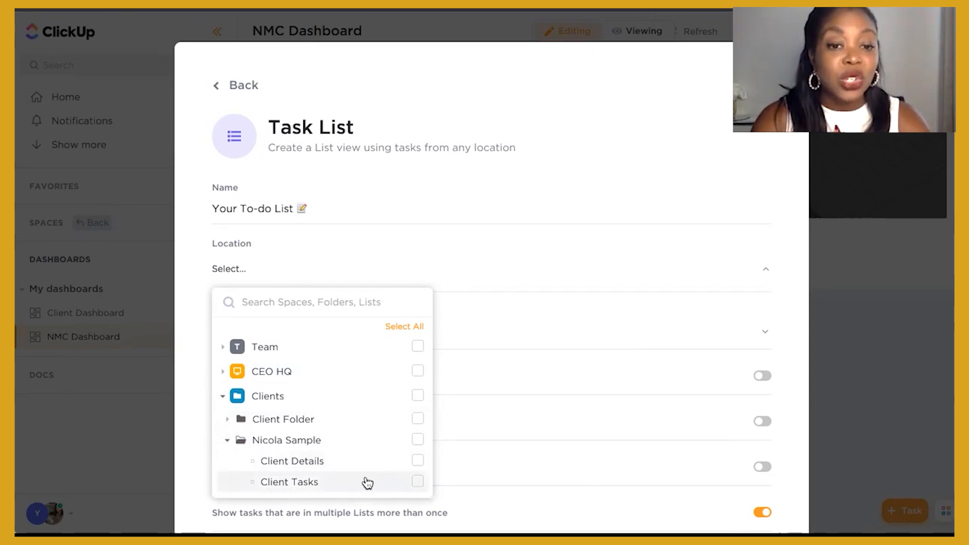
{"action": "left_click", "coordinate": [418, 482]}
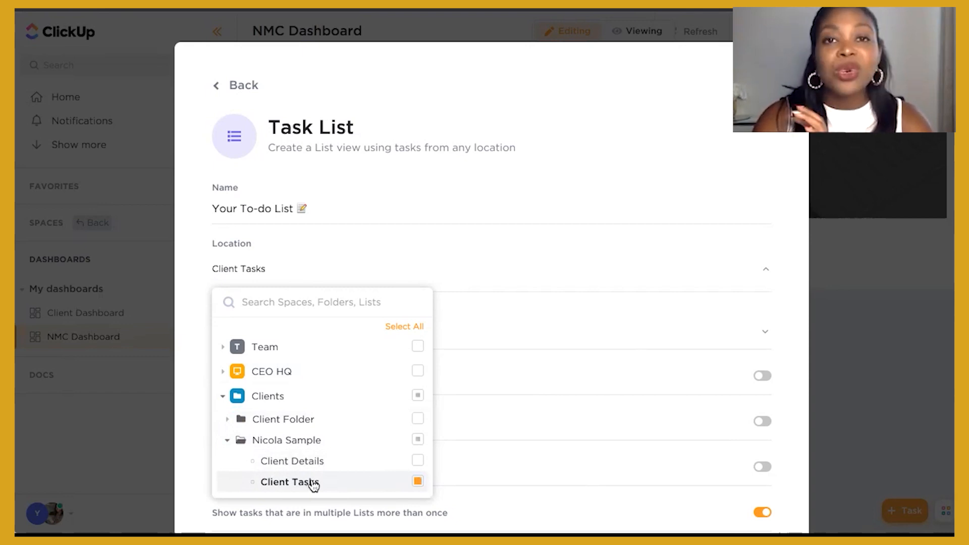
{"action": "left_click", "coordinate": [718, 310]}
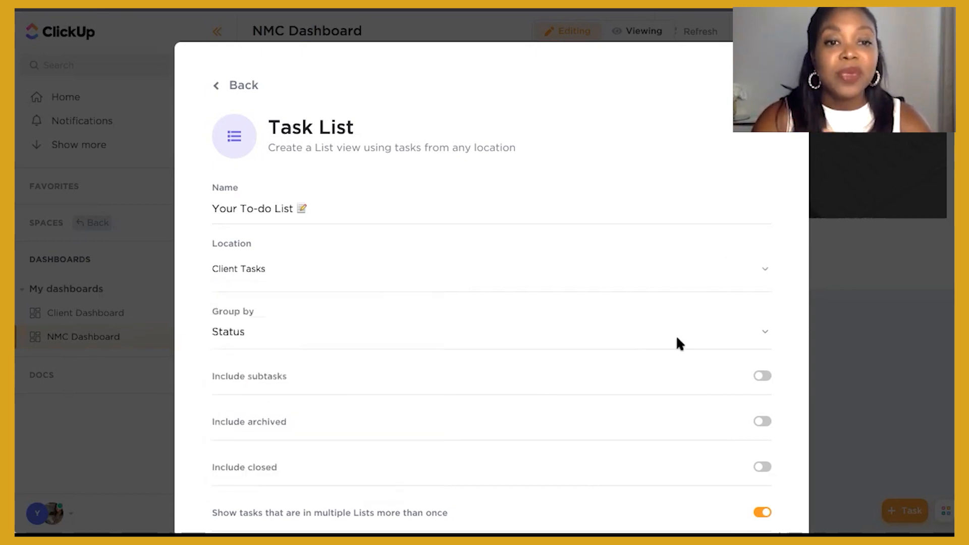
{"action": "left_click", "coordinate": [688, 342]}
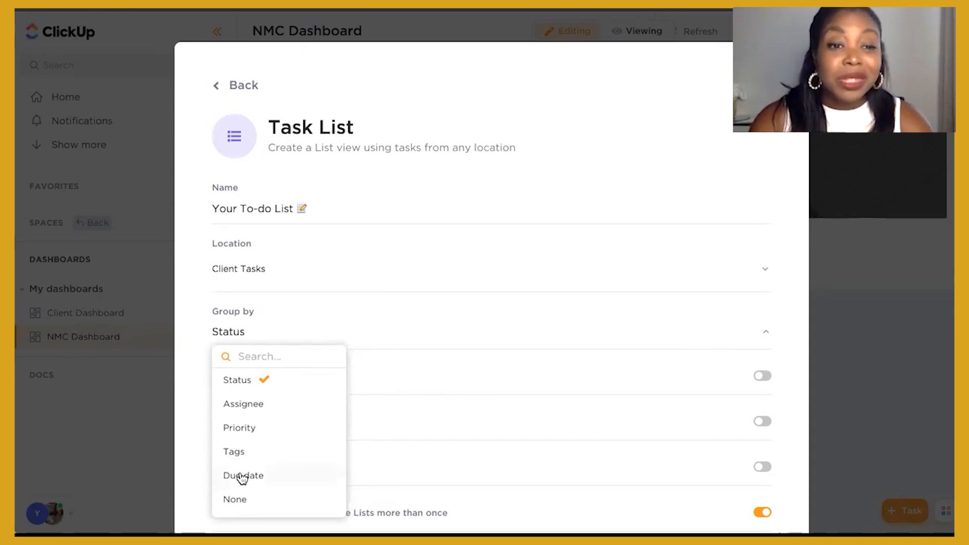
{"action": "left_click", "coordinate": [242, 497]}
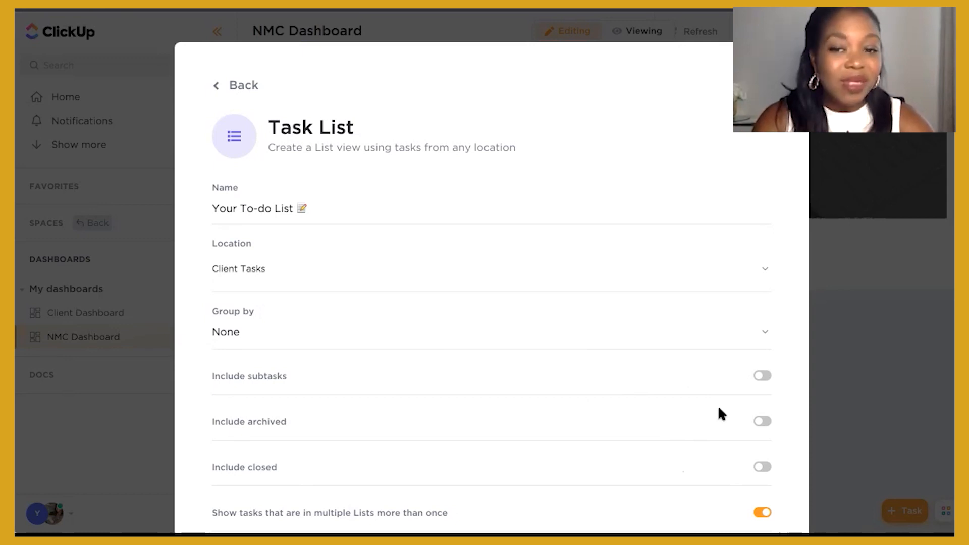
Add a Due date task filter with its value left blank, and add the to-do list widget to the dashboard.
{"action": "scroll", "coordinate": [705, 466], "scroll_direction": "down", "scroll_amount": 4}
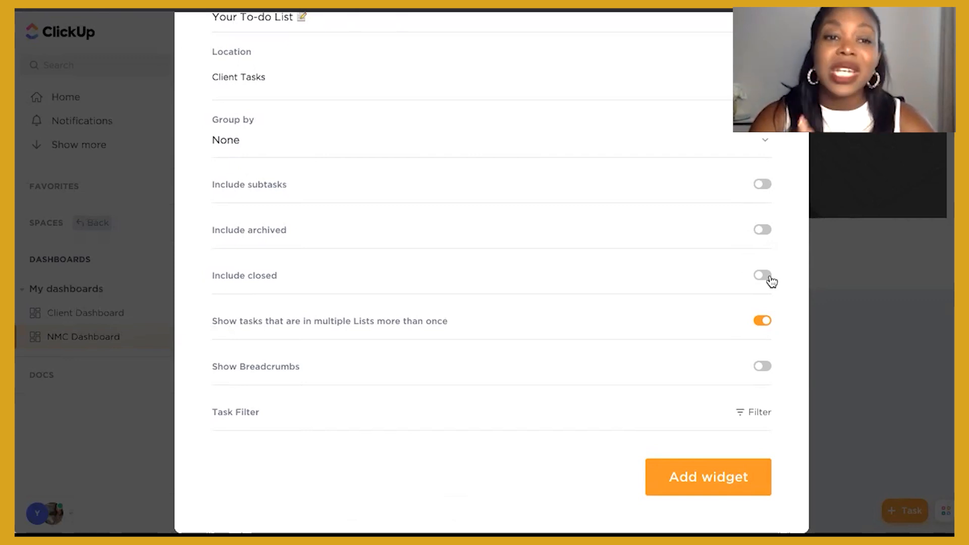
{"action": "left_click", "coordinate": [754, 414]}
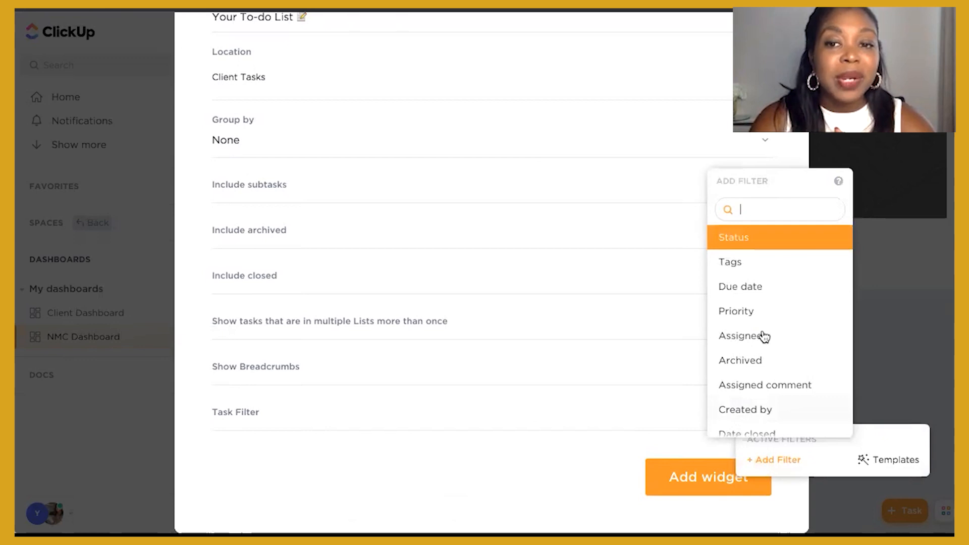
{"action": "scroll", "coordinate": [756, 361], "scroll_direction": "down", "scroll_amount": 2}
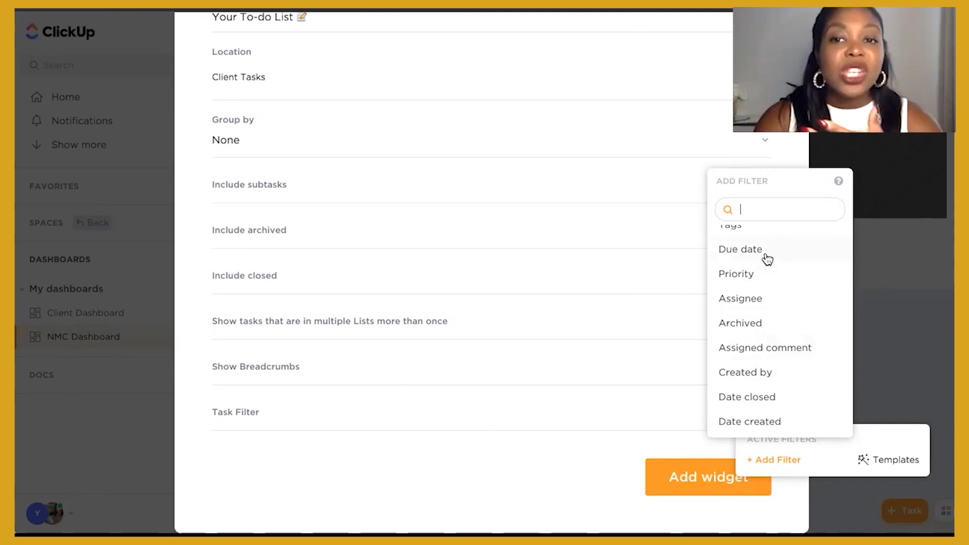
{"action": "left_click", "coordinate": [765, 254]}
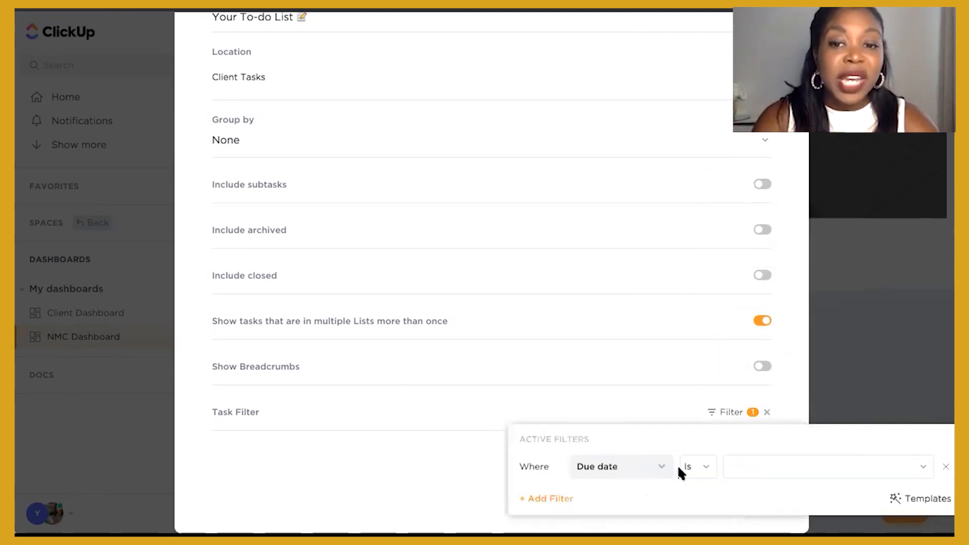
{"action": "left_click", "coordinate": [782, 466]}
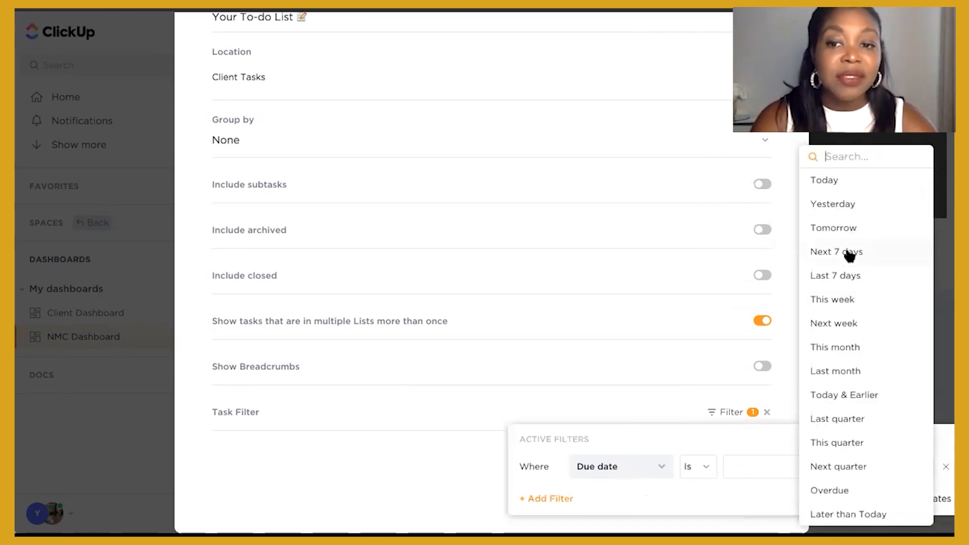
{"action": "left_click", "coordinate": [428, 460]}
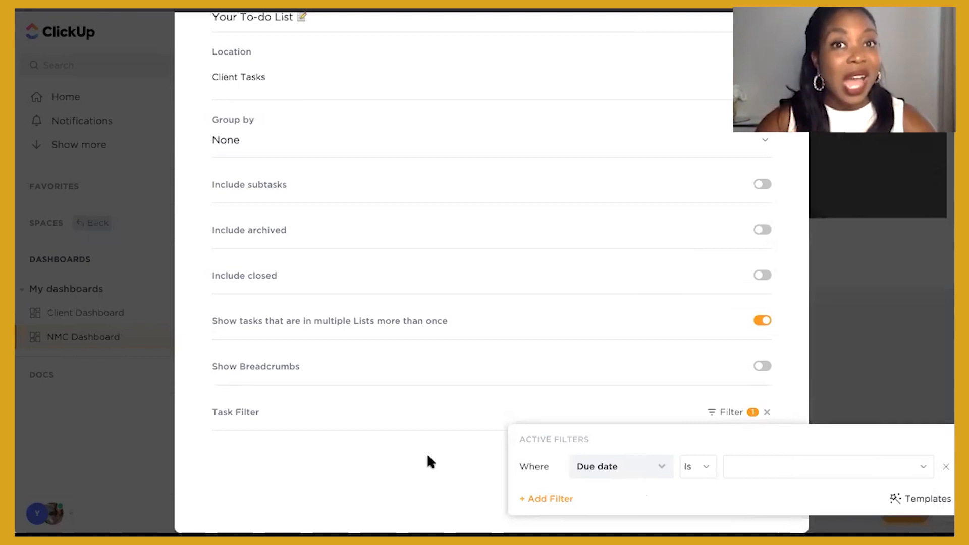
{"action": "left_click", "coordinate": [428, 457]}
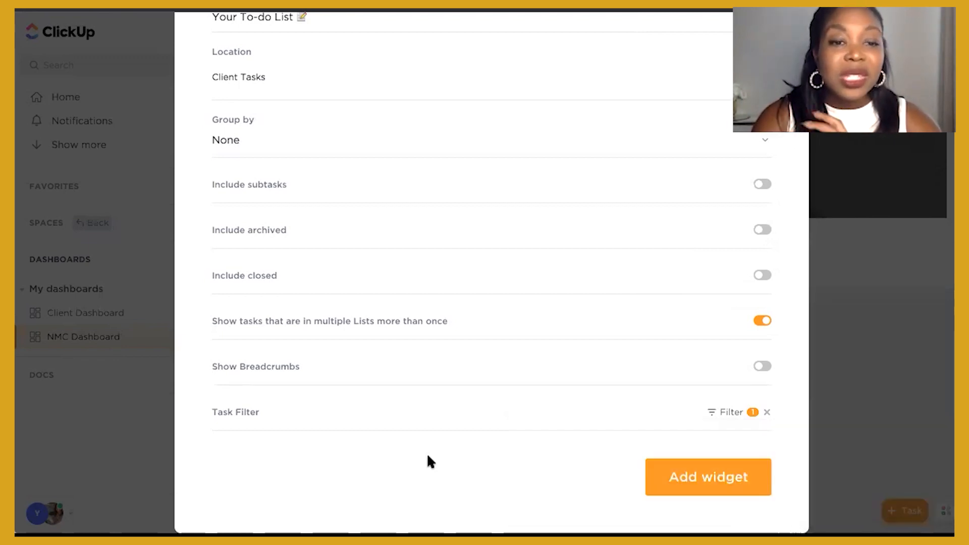
{"action": "scroll", "coordinate": [428, 457], "scroll_direction": "down", "scroll_amount": 1}
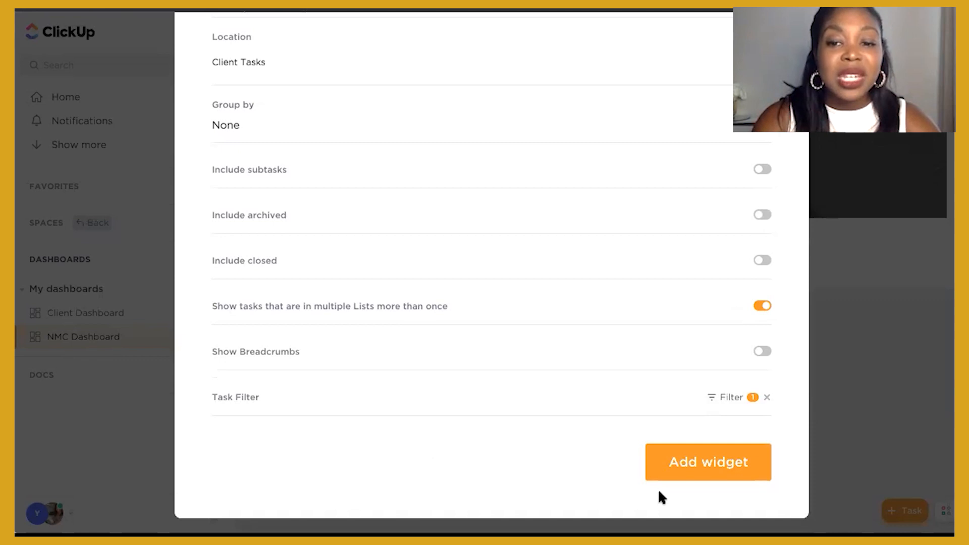
{"action": "left_click", "coordinate": [708, 465]}
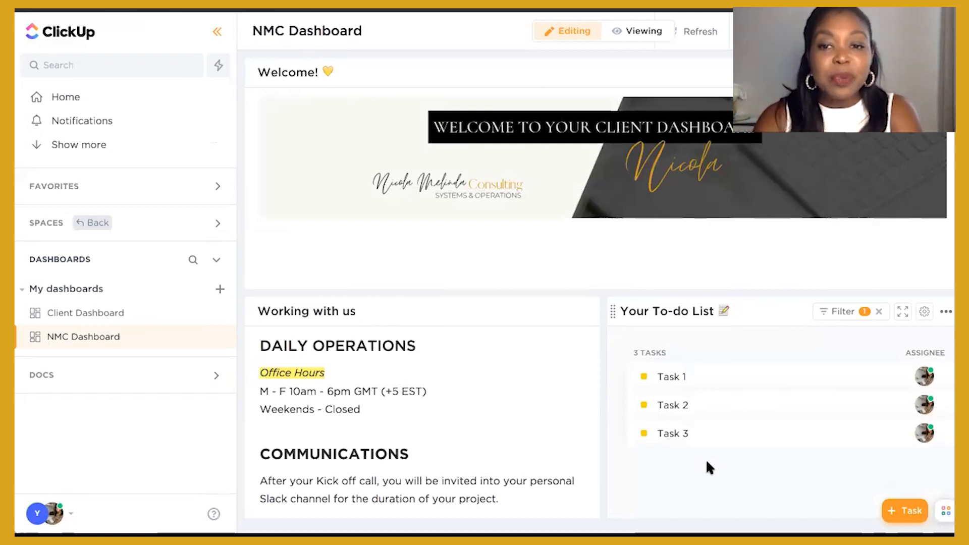
Move the "Working with us" widget down to a row below the "Your To-do List" widget.
{"action": "scroll", "coordinate": [706, 459], "scroll_direction": "down", "scroll_amount": 5}
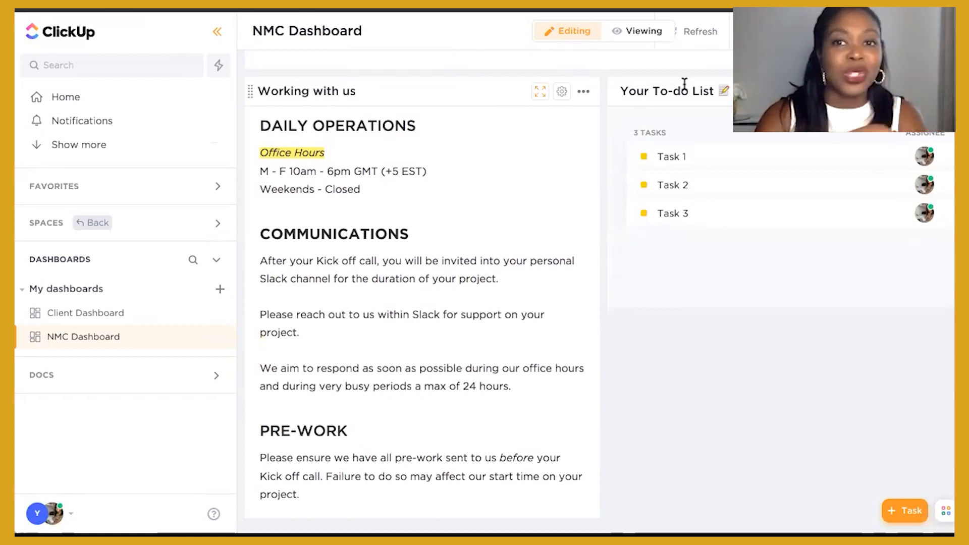
{"action": "left_click_drag", "start_coordinate": [536, 95], "coordinate": [534, 236]}
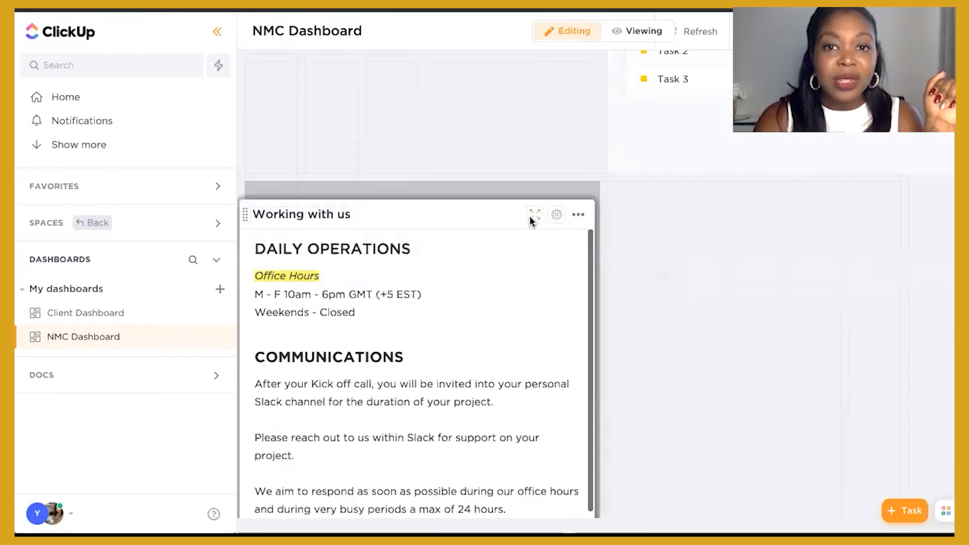
{"action": "left_click", "coordinate": [534, 215]}
{"action": "key", "text": "Escape"}
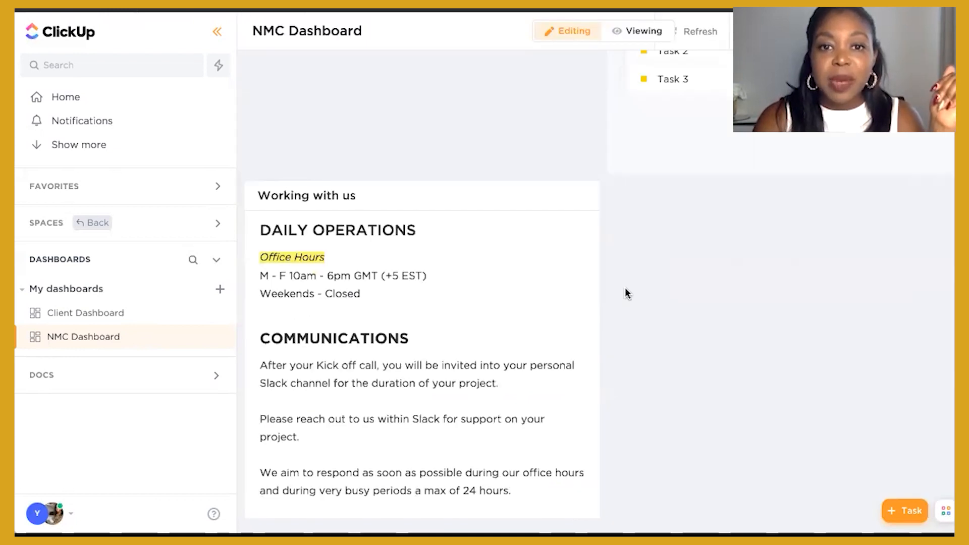
Widen the "Working with us" widget so that it also extends beneath the to-do list's column.
{"action": "scroll", "coordinate": [570, 379], "scroll_direction": "down", "scroll_amount": 5}
{"action": "scroll", "coordinate": [560, 472], "scroll_direction": "down", "scroll_amount": 3}
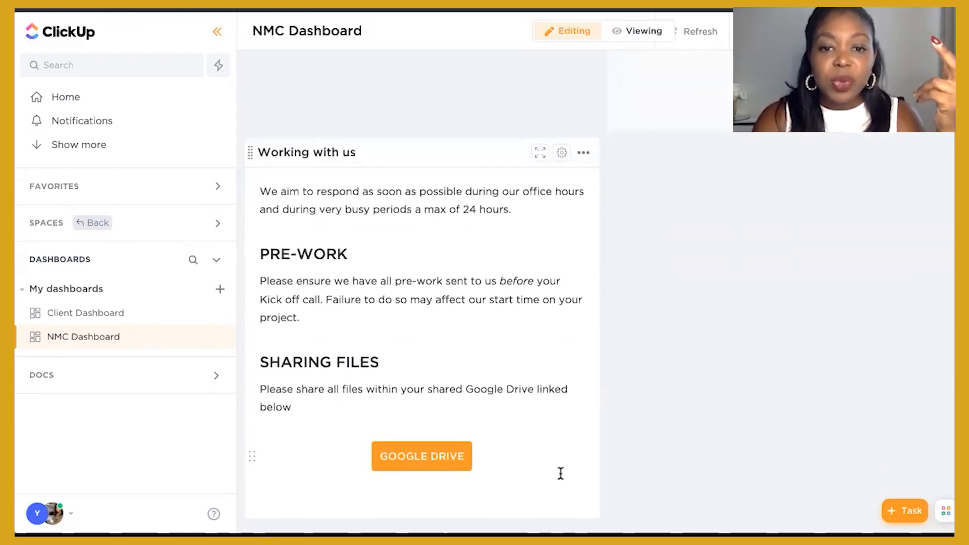
{"action": "left_click_drag", "start_coordinate": [594, 514], "coordinate": [921, 260]}
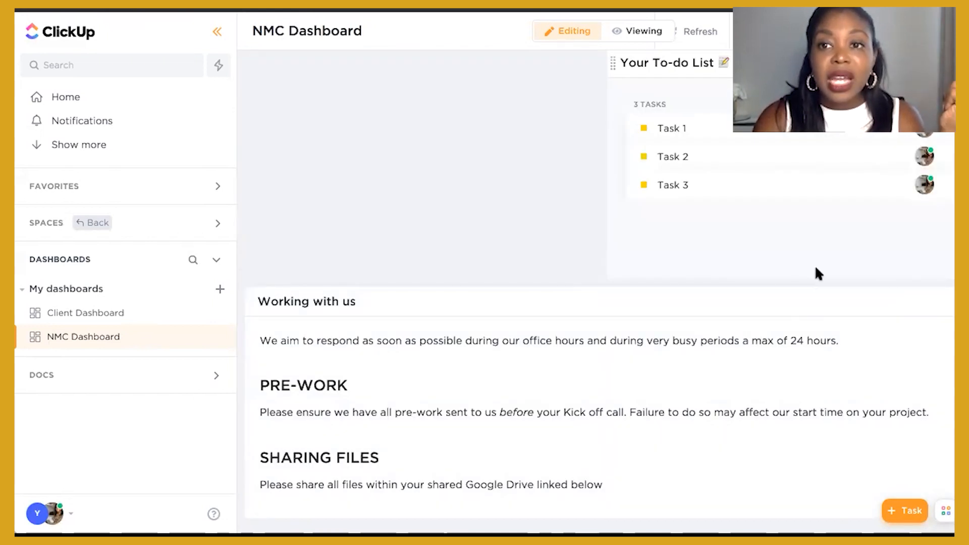
Move the "Your To-do List" widget into the left column directly beneath the welcome banner, and close its expanded view.
{"action": "scroll", "coordinate": [815, 271], "scroll_direction": "up", "scroll_amount": 4}
{"action": "left_click_drag", "start_coordinate": [895, 274], "coordinate": [545, 275]}
{"action": "left_click", "coordinate": [543, 271]}
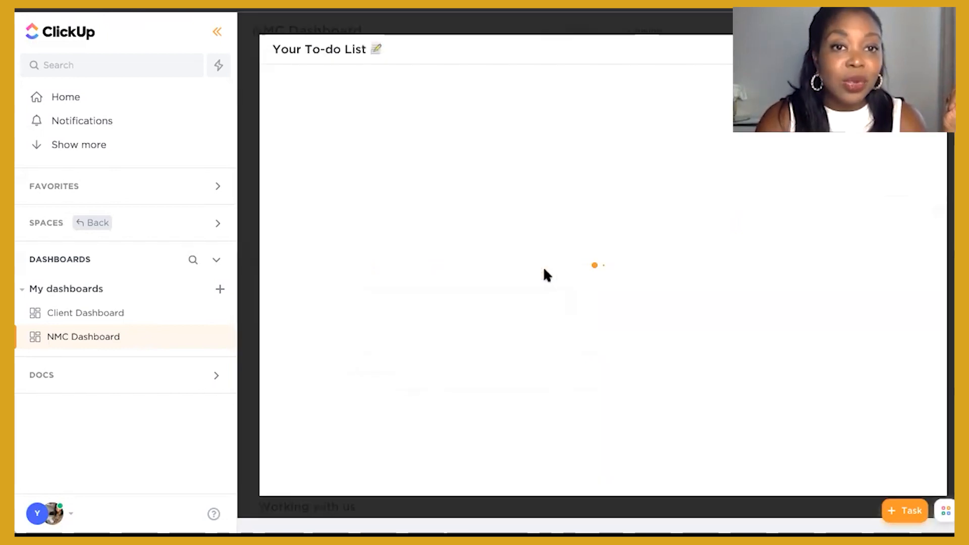
{"action": "left_click", "coordinate": [930, 49]}
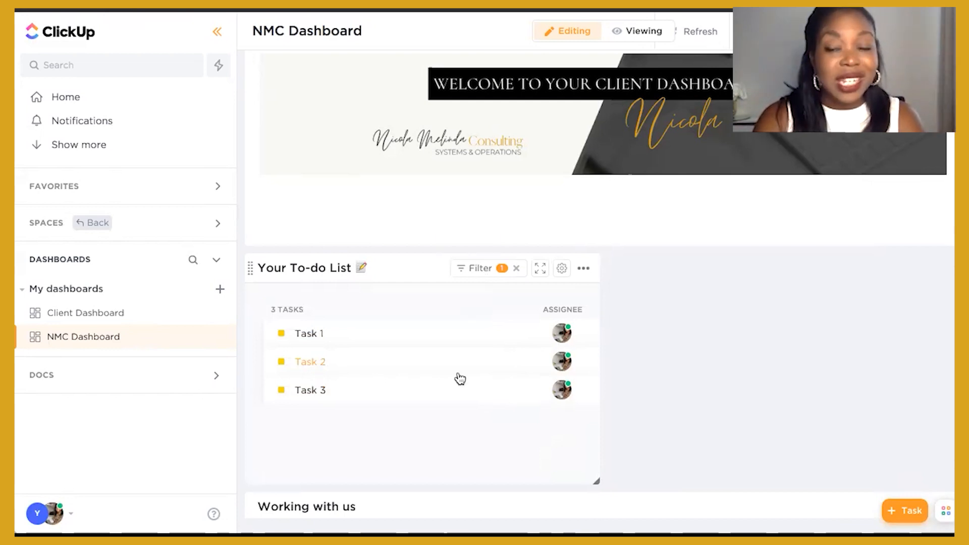
Start a new Text Block widget for the dashboard and name it "Getting started".
{"action": "scroll", "coordinate": [805, 308], "scroll_direction": "down", "scroll_amount": 1}
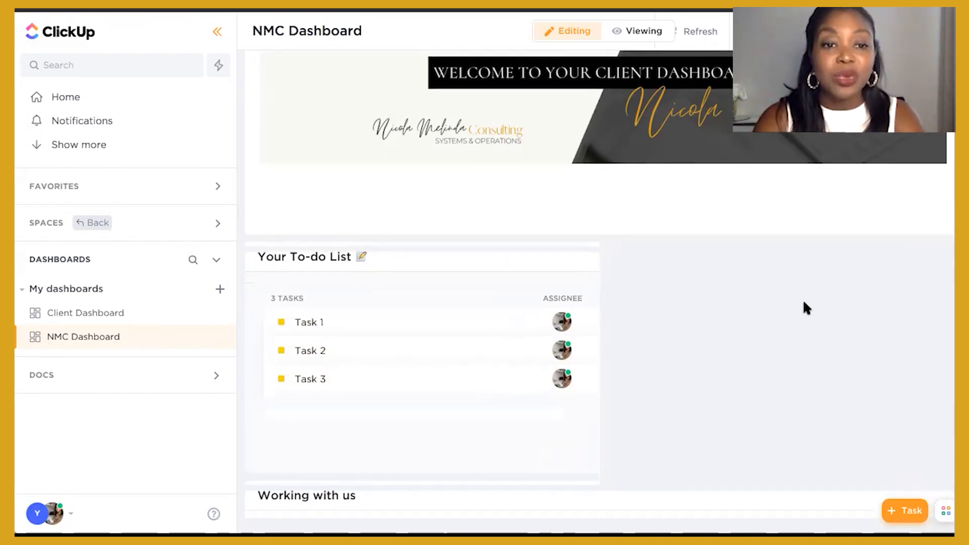
{"action": "scroll", "coordinate": [805, 308], "scroll_direction": "down", "scroll_amount": 3}
{"action": "scroll", "coordinate": [827, 152], "scroll_direction": "up", "scroll_amount": 2}
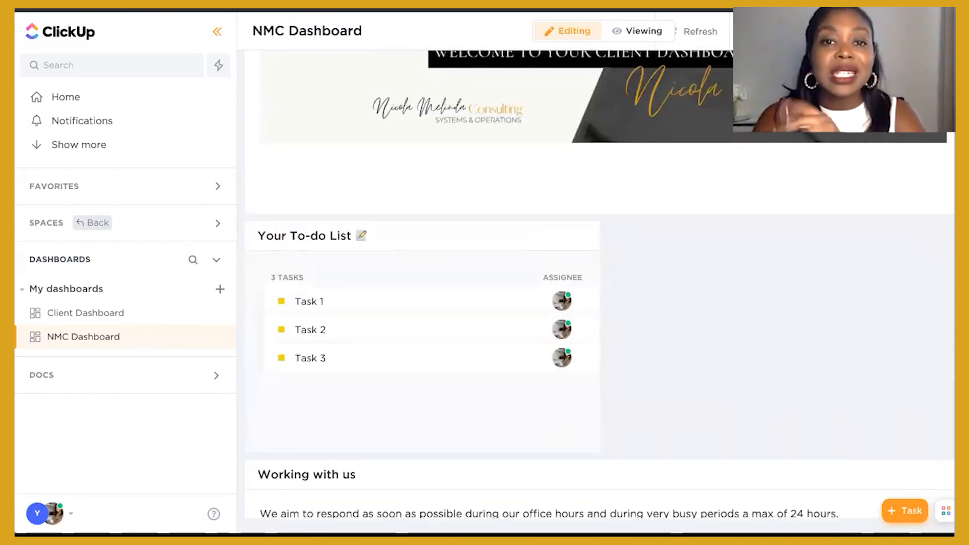
{"action": "left_click", "coordinate": [901, 31]}
{"action": "scroll", "coordinate": [532, 211], "scroll_direction": "down", "scroll_amount": 4}
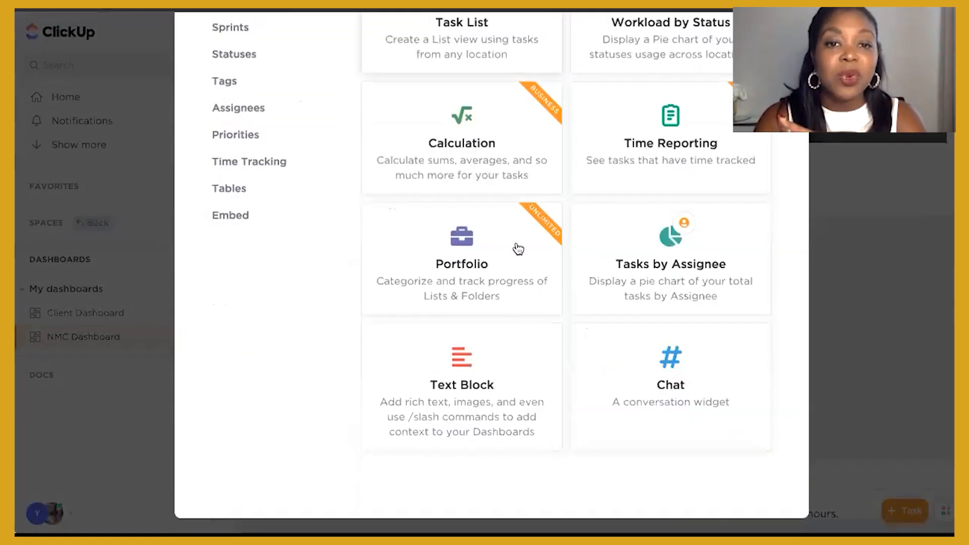
{"action": "left_click", "coordinate": [444, 407]}
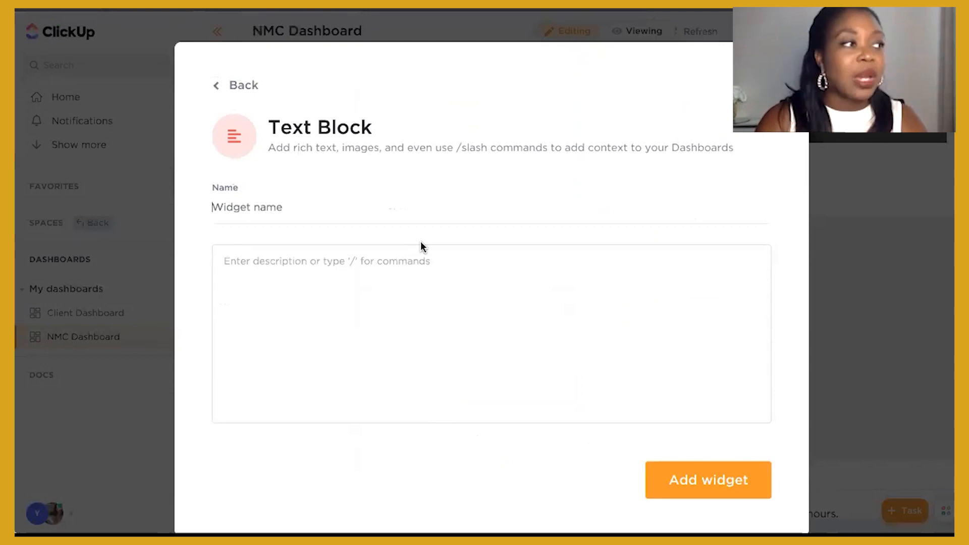
{"action": "type", "text": "Getting "}
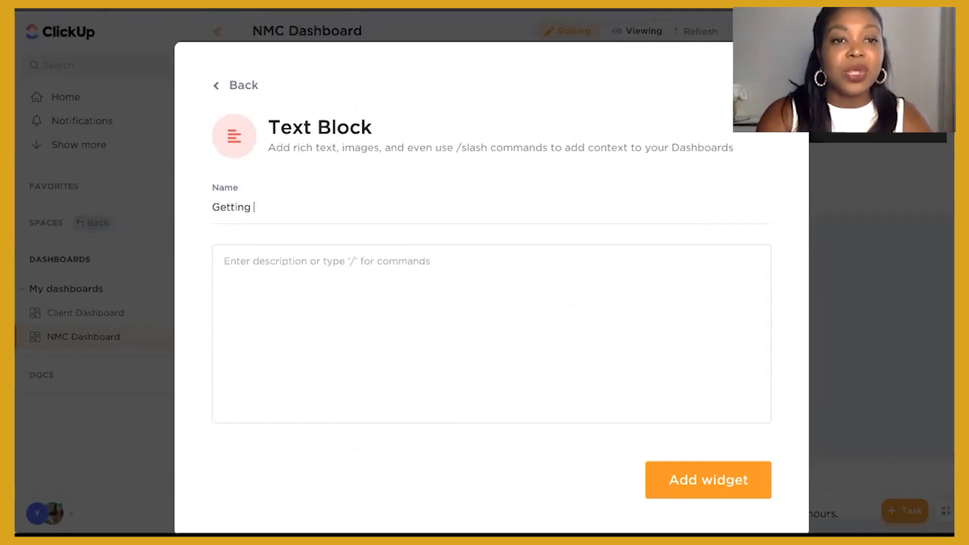
{"action": "type", "text": "started"}
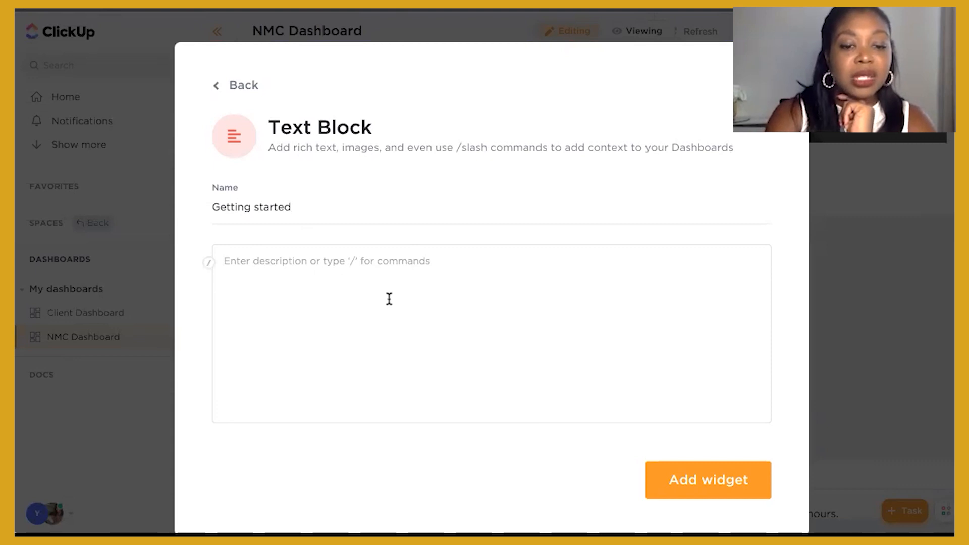
Fill the text block with the client welcome message covering KEY POINTS, the personal task list and email support, and add the widget.
{"action": "type", "text": "Hey there Nicola  I am super excited to welcome you to your exclusive client dashboard while we work together! 💃  Take some time to get acquainted with the dashboard and also review the KEY POINTS section below. 👇  Below is your own personal task list is added to ensure that we have everything covered in time for your project to start on time!  You can click on each task with a friendly note of what to do from us!  Please do not hesitate to drop us a quick email if you get stuck or are unsure in anyway!"}
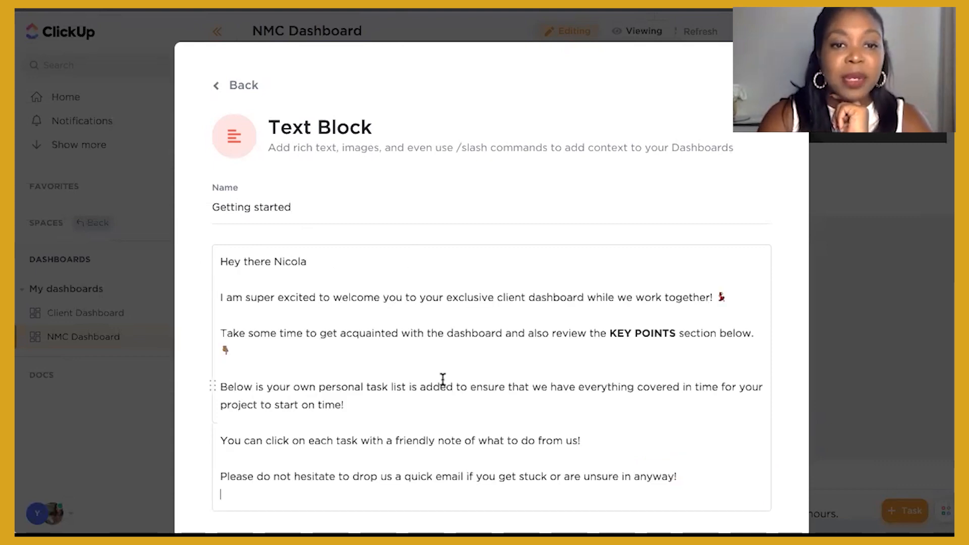
{"action": "scroll", "coordinate": [443, 380], "scroll_direction": "down", "scroll_amount": 3}
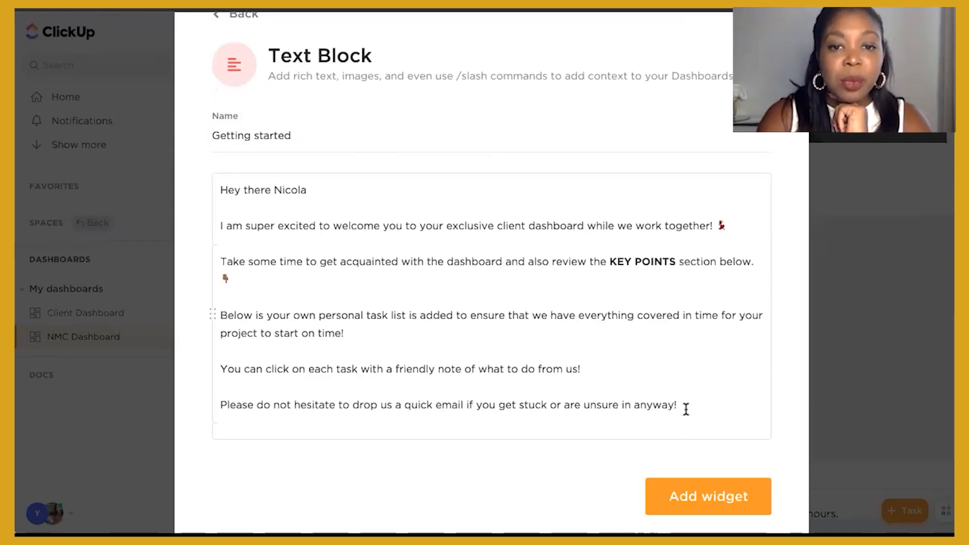
{"action": "left_click", "coordinate": [665, 481]}
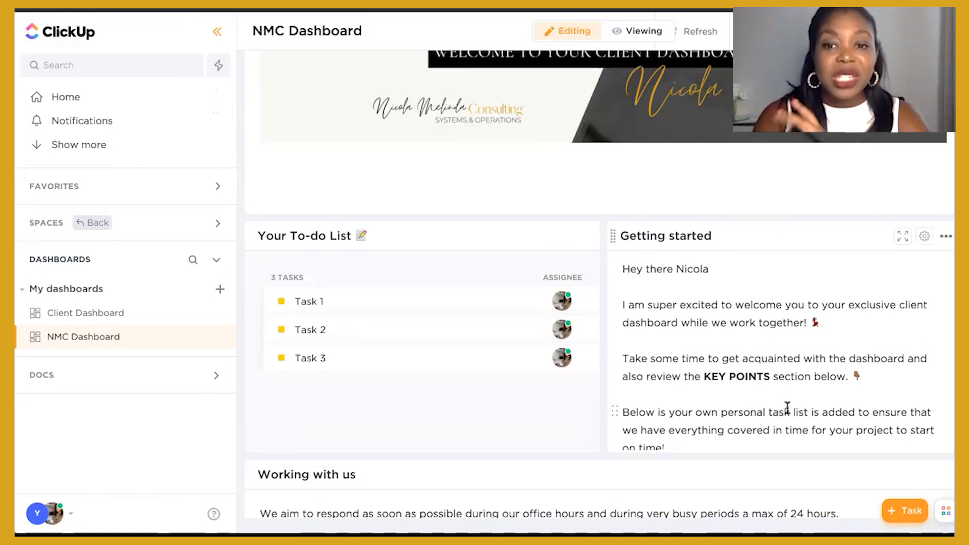
Review the client's name and message in the "Getting started" widget and the content of the "Working with us" widget.
{"action": "double_click", "coordinate": [691, 271]}
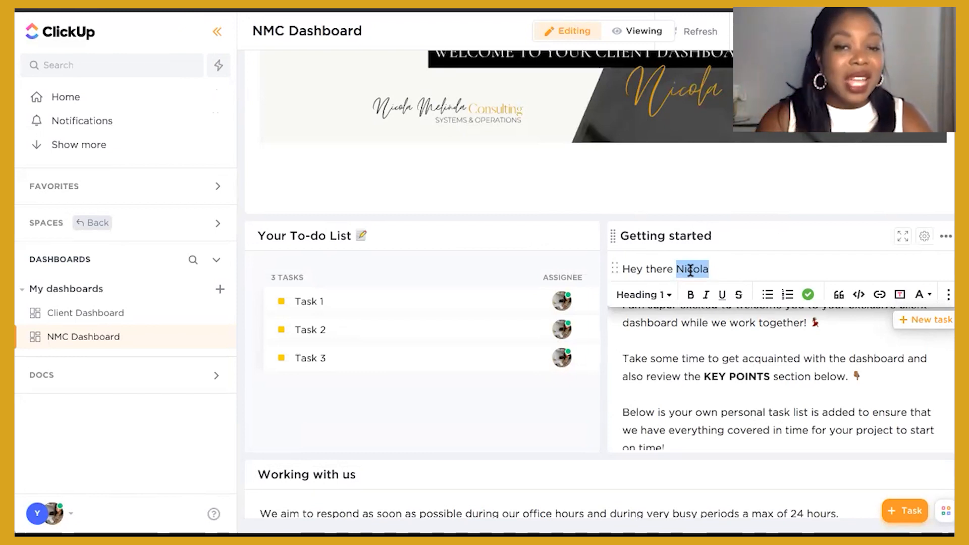
{"action": "left_click", "coordinate": [755, 373]}
{"action": "scroll", "coordinate": [755, 374], "scroll_direction": "down", "scroll_amount": 1}
{"action": "scroll", "coordinate": [754, 374], "scroll_direction": "down", "scroll_amount": 5}
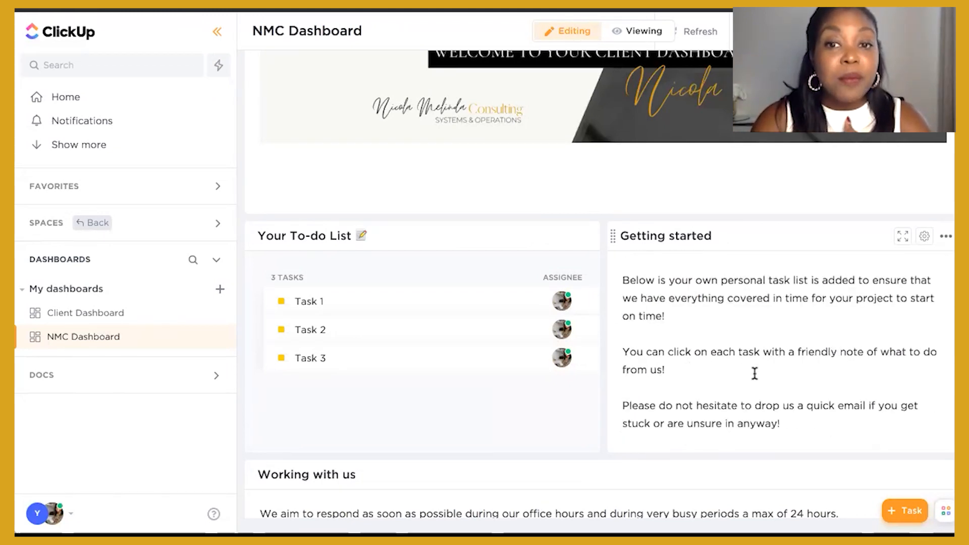
{"action": "scroll", "coordinate": [764, 352], "scroll_direction": "down", "scroll_amount": 4}
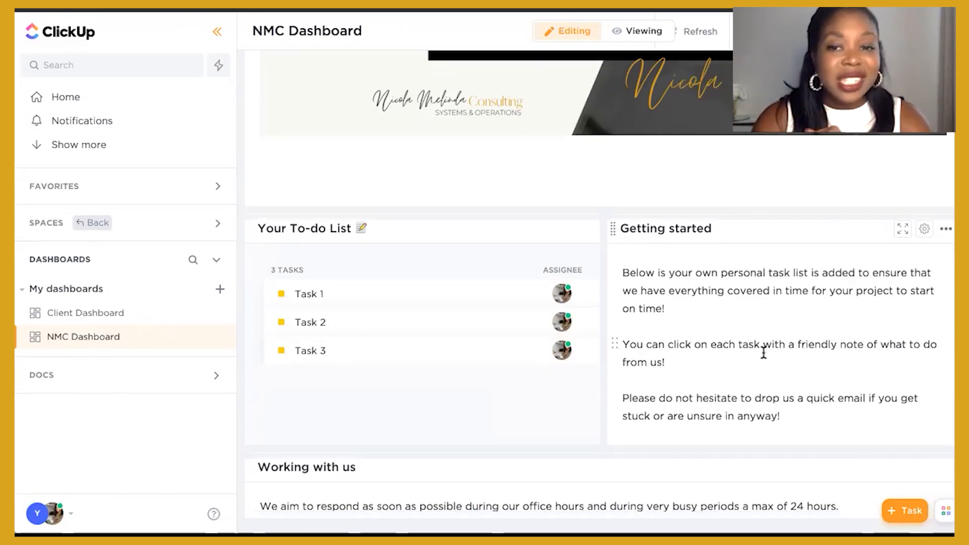
{"action": "scroll", "coordinate": [764, 352], "scroll_direction": "down", "scroll_amount": 2}
{"action": "scroll", "coordinate": [764, 353], "scroll_direction": "down", "scroll_amount": 1}
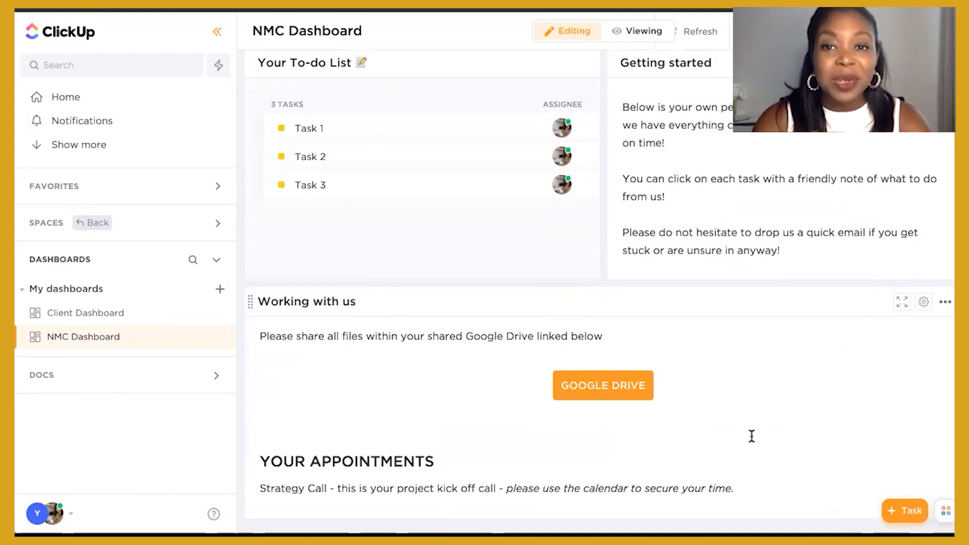
{"action": "scroll", "coordinate": [751, 434], "scroll_direction": "up", "scroll_amount": 7}
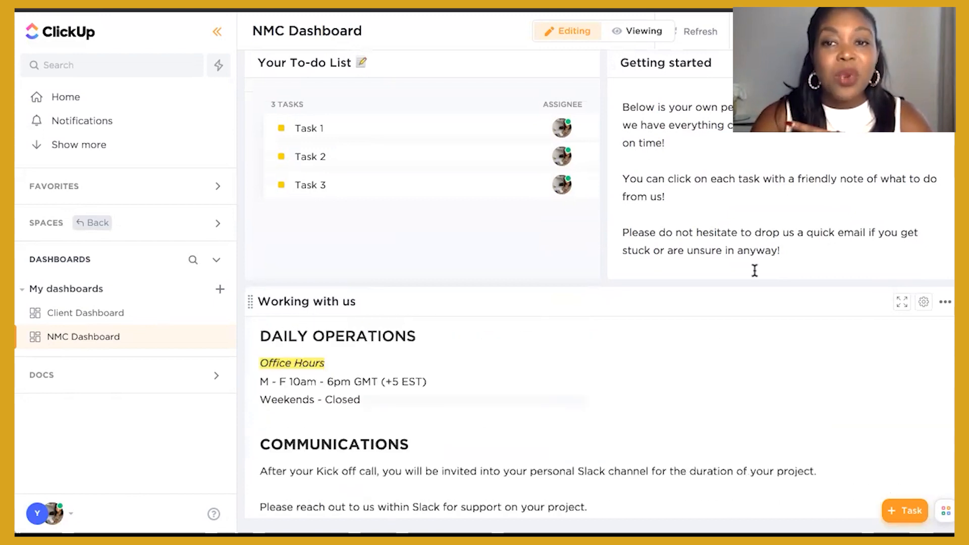
{"action": "scroll", "coordinate": [754, 271], "scroll_direction": "up", "scroll_amount": 3}
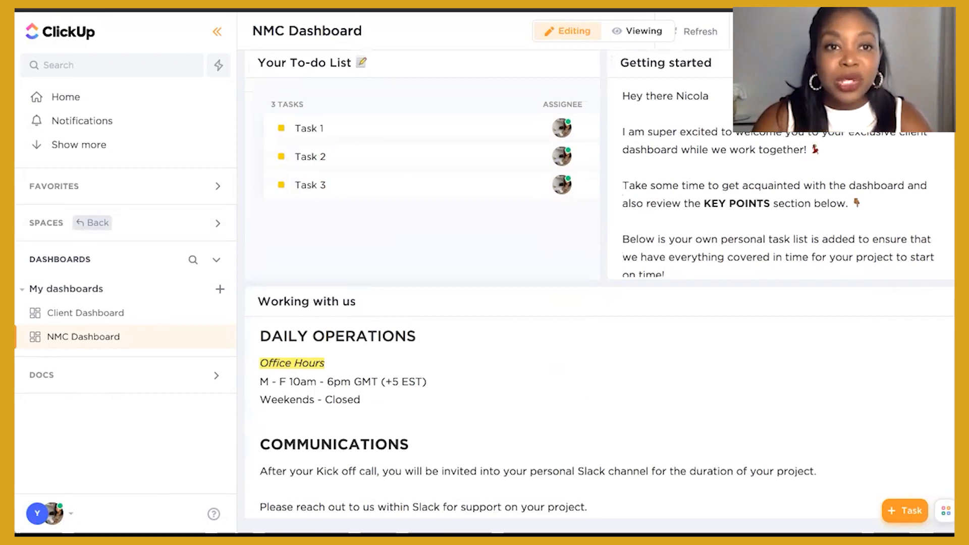
Start a Custom Embed widget from the embed options and paste the Dubsado appointment scheduler code as its Embed HTML.
{"action": "left_click", "coordinate": [904, 31]}
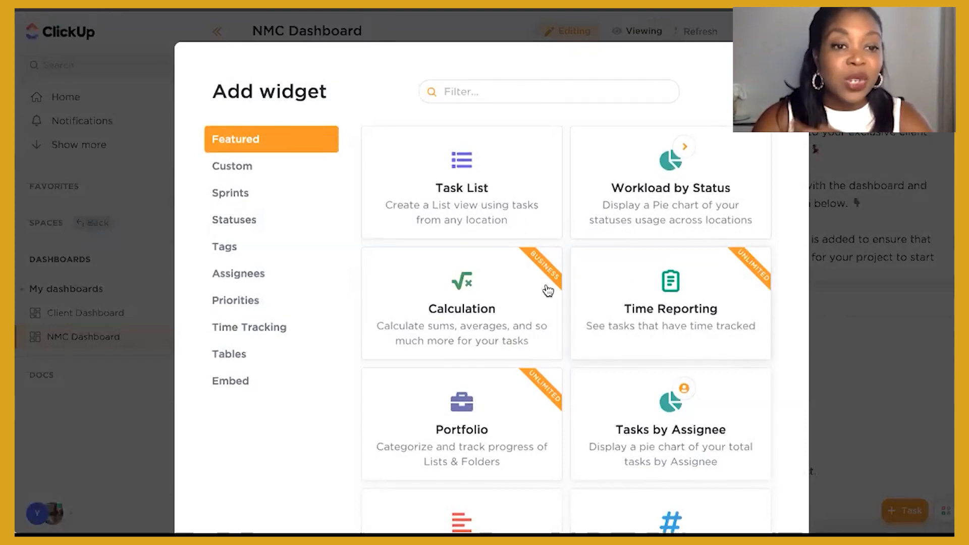
{"action": "left_click", "coordinate": [288, 385]}
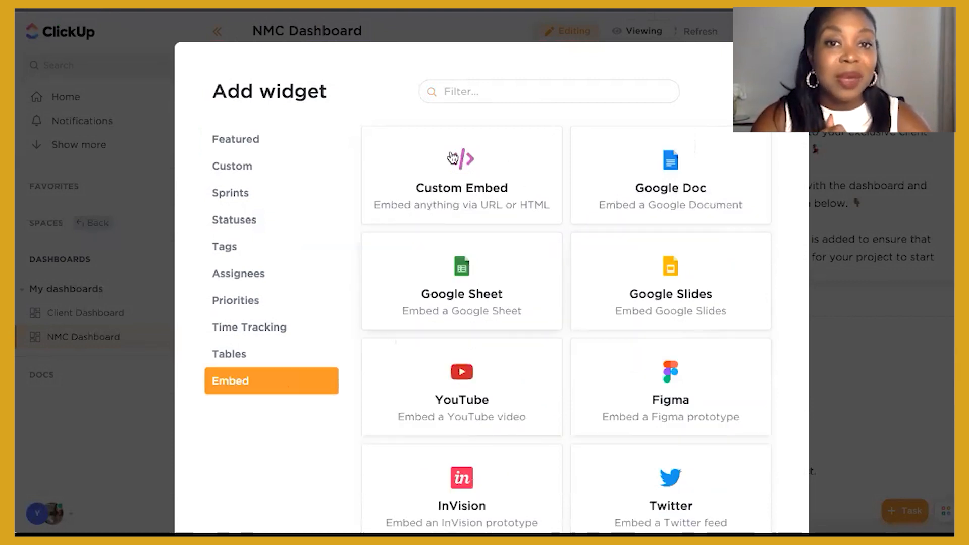
{"action": "scroll", "coordinate": [507, 456], "scroll_direction": "down", "scroll_amount": 3}
{"action": "scroll", "coordinate": [525, 414], "scroll_direction": "up", "scroll_amount": 3}
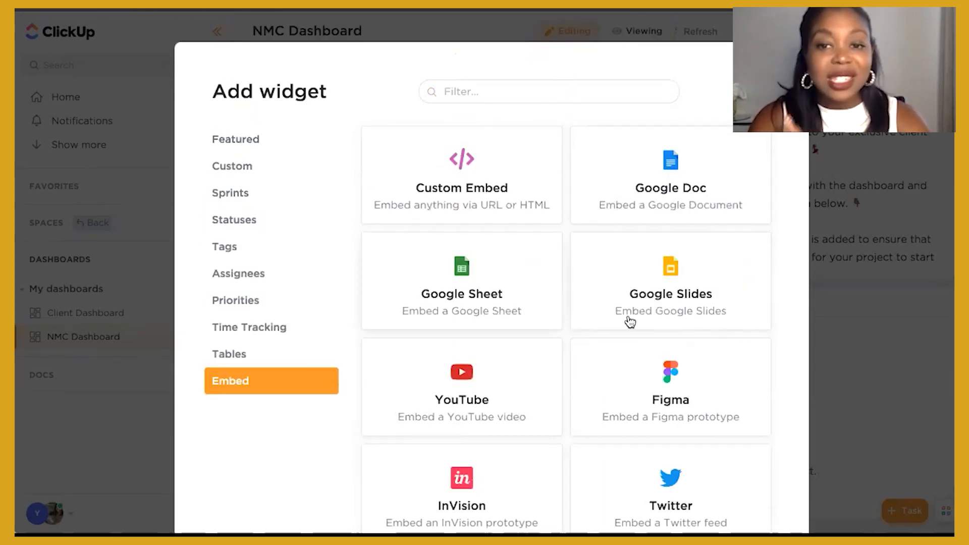
{"action": "scroll", "coordinate": [459, 458], "scroll_direction": "down", "scroll_amount": 3}
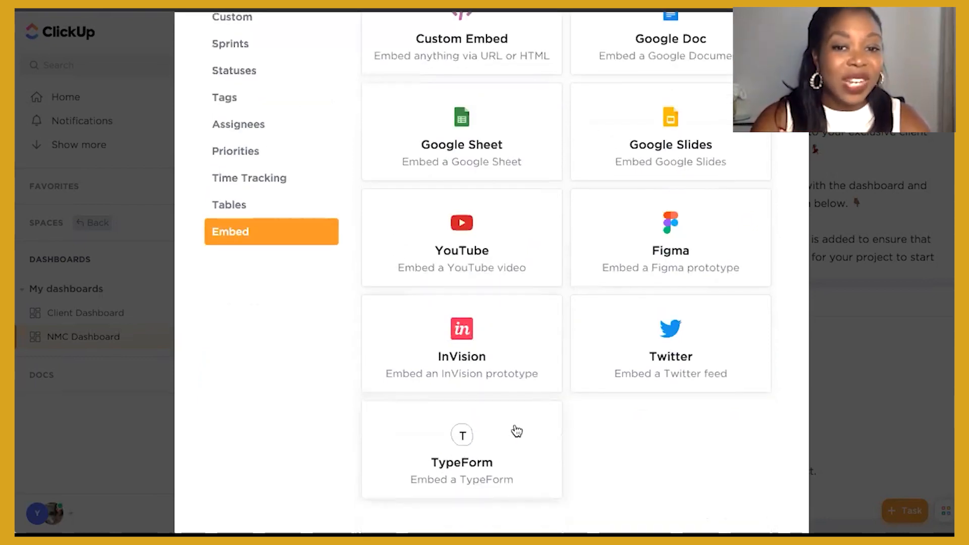
{"action": "scroll", "coordinate": [517, 431], "scroll_direction": "up", "scroll_amount": 3}
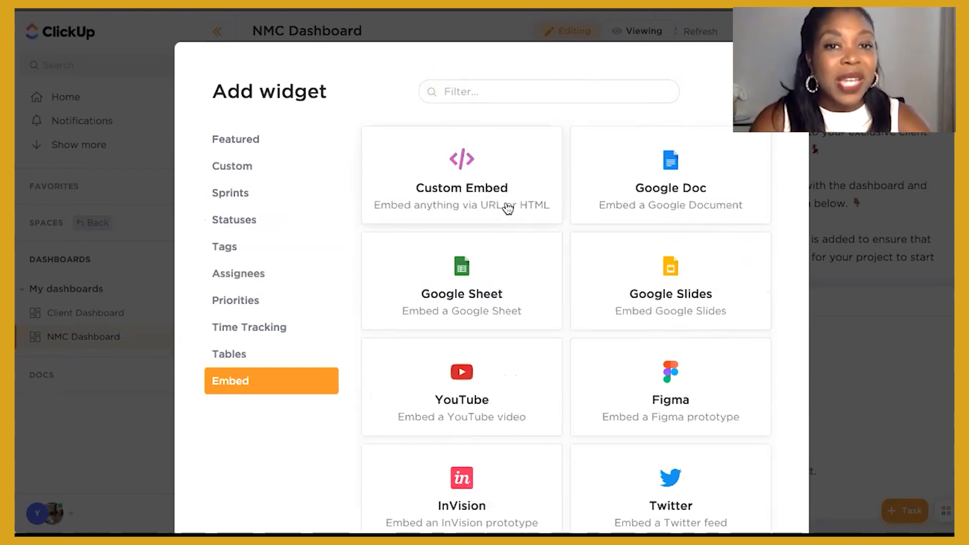
{"action": "left_click", "coordinate": [466, 160]}
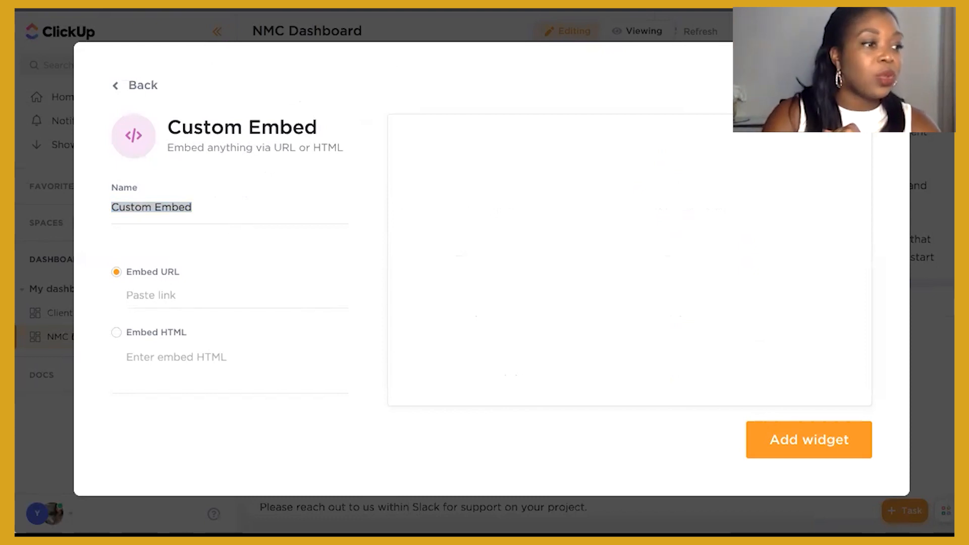
{"action": "left_click", "coordinate": [172, 355]}
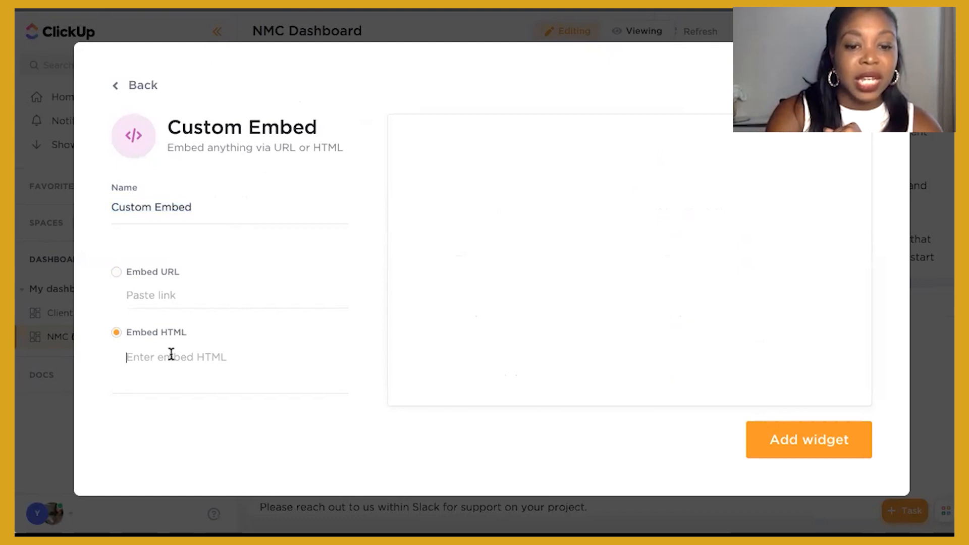
{"action": "key", "text": "ctrl+v"}
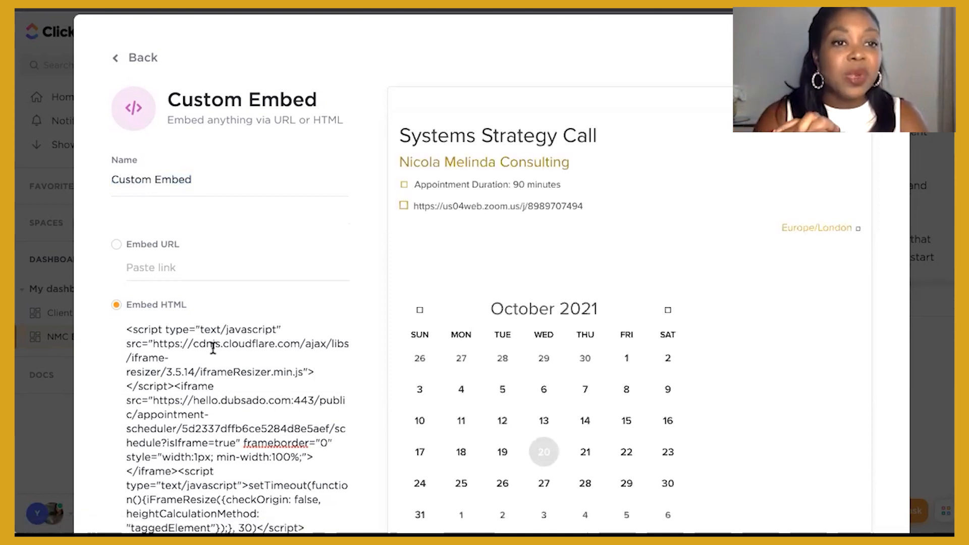
Name the embed widget "Book your call!" and add it to the dashboard.
{"action": "triple_click", "coordinate": [178, 179]}
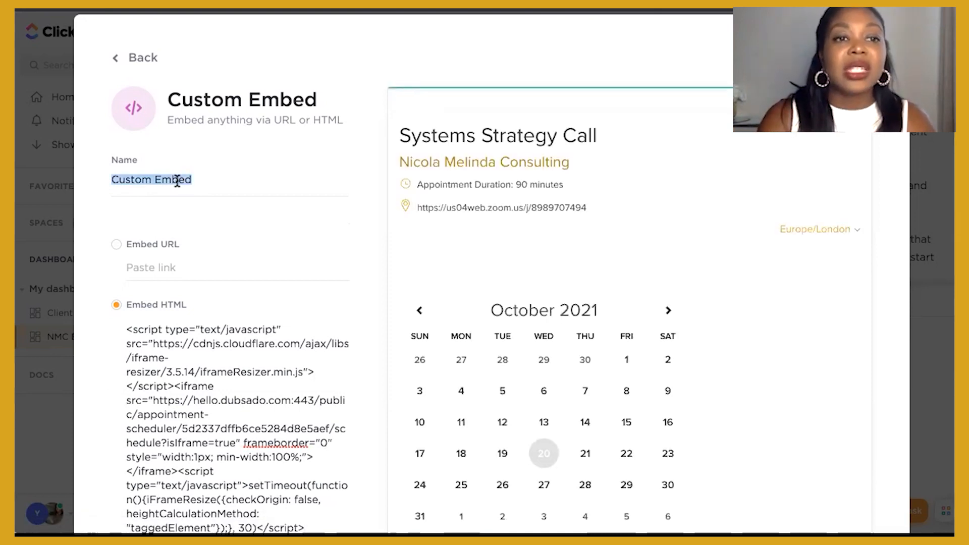
{"action": "type", "text": "Book your call!"}
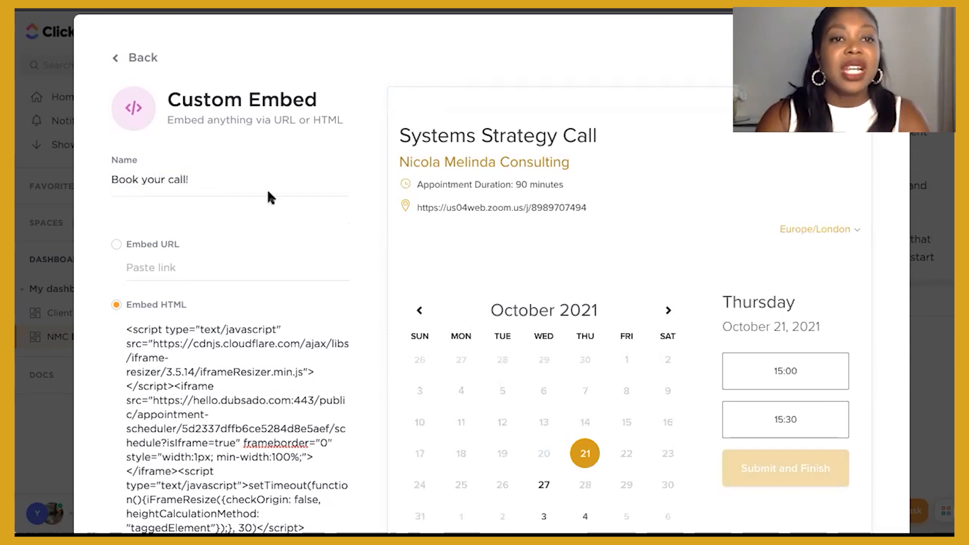
{"action": "scroll", "coordinate": [268, 194], "scroll_direction": "down", "scroll_amount": 3}
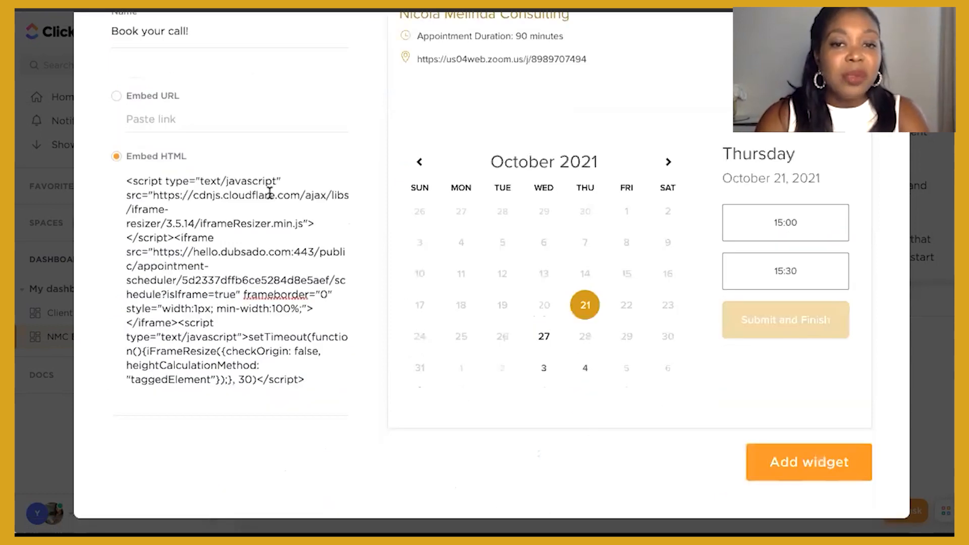
{"action": "left_click", "coordinate": [772, 457]}
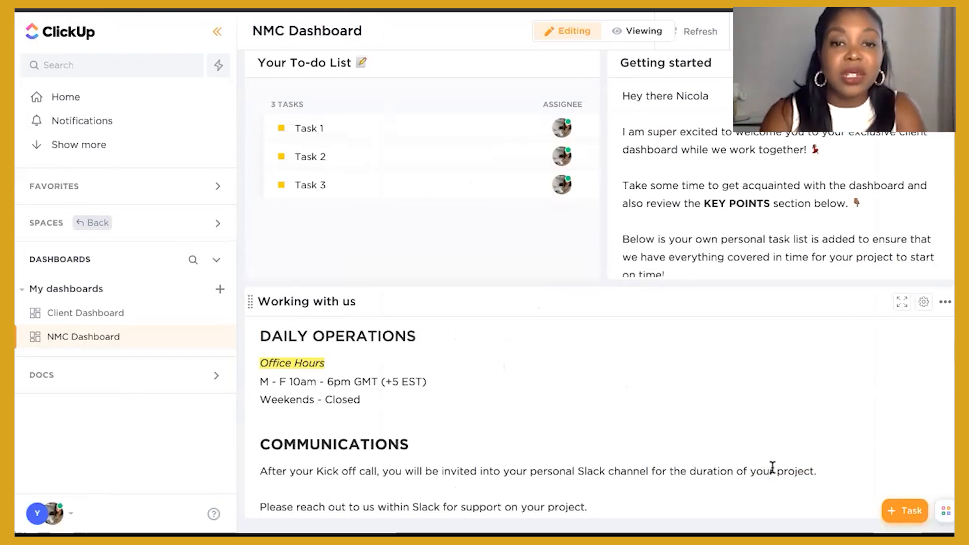
Increase the height of the "Book your call!" widget below "Working with us" so the whole month calendar fits.
{"action": "scroll", "coordinate": [772, 462], "scroll_direction": "down", "scroll_amount": 6}
{"action": "scroll", "coordinate": [772, 467], "scroll_direction": "down", "scroll_amount": 5}
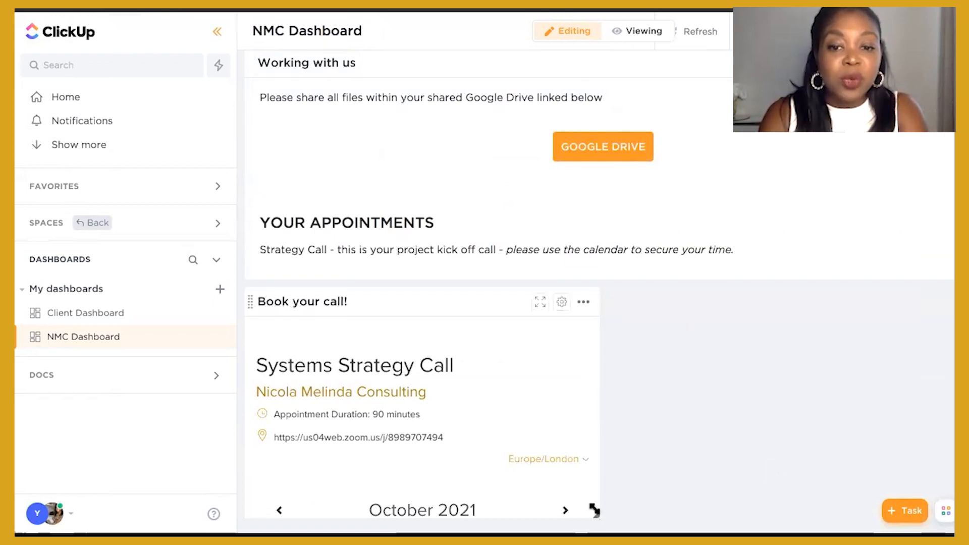
{"action": "left_click_drag", "start_coordinate": [597, 516], "coordinate": [586, 448]}
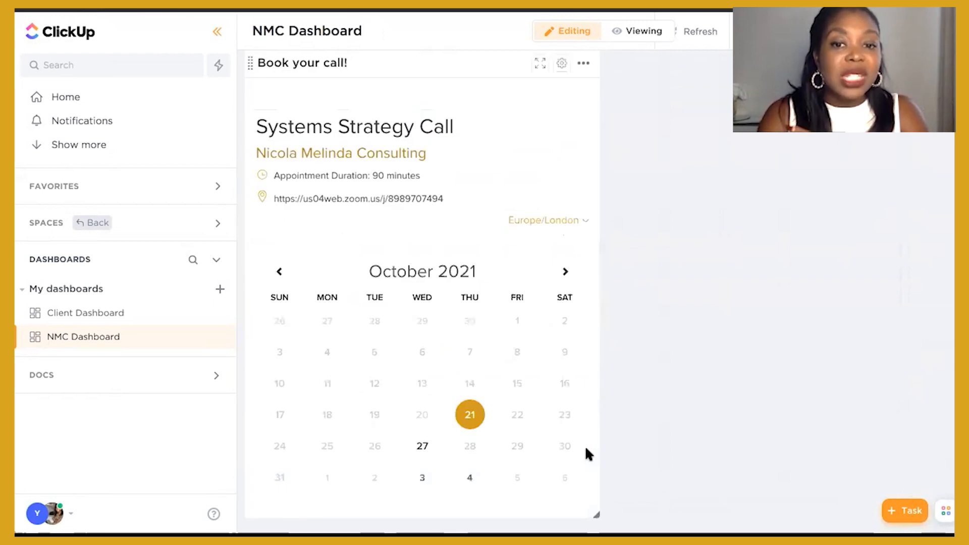
Check the embedded scheduler against the appointments text, view the time slots for 21 October 2021, and return to the calendar.
{"action": "scroll", "coordinate": [652, 446], "scroll_direction": "up", "scroll_amount": 5}
{"action": "scroll", "coordinate": [652, 445], "scroll_direction": "up", "scroll_amount": 3}
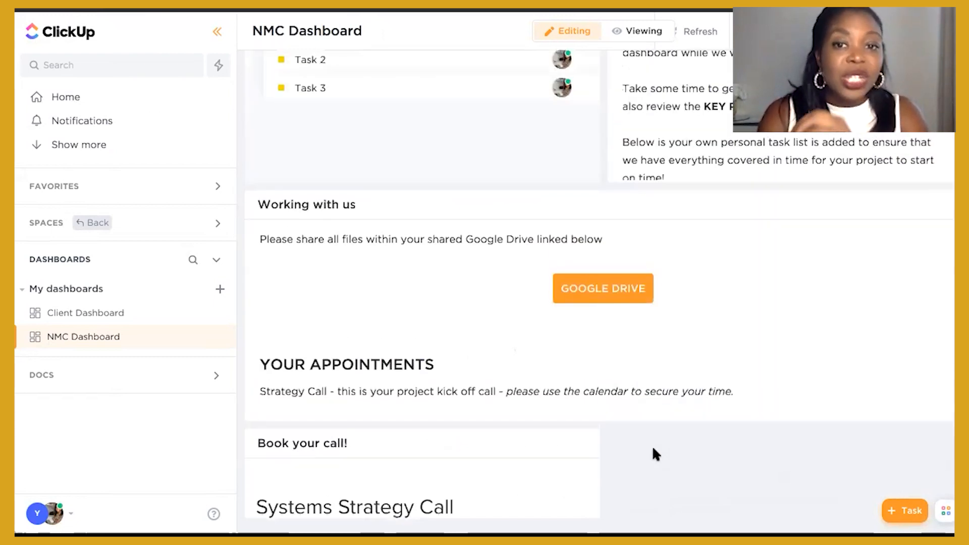
{"action": "scroll", "coordinate": [652, 445], "scroll_direction": "down", "scroll_amount": 7}
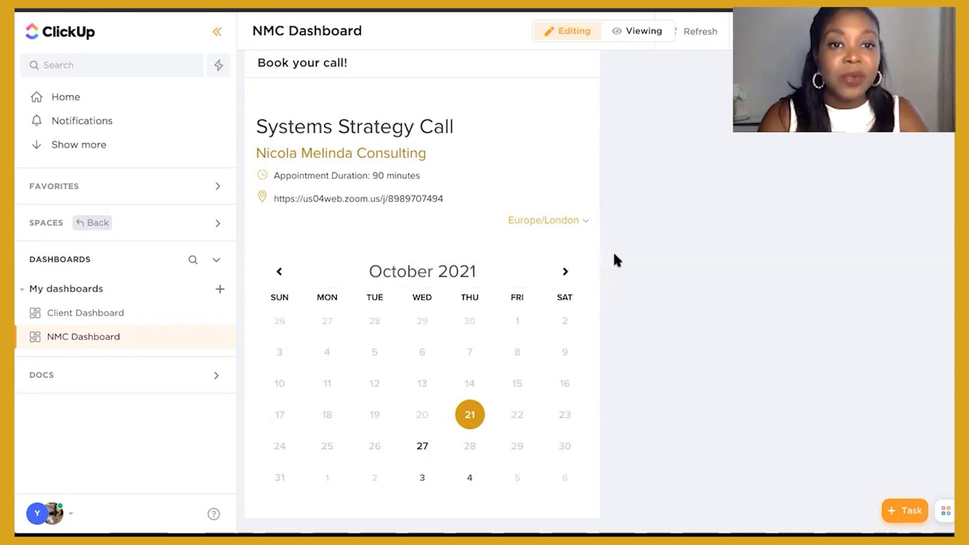
{"action": "scroll", "coordinate": [656, 267], "scroll_direction": "up", "scroll_amount": 3}
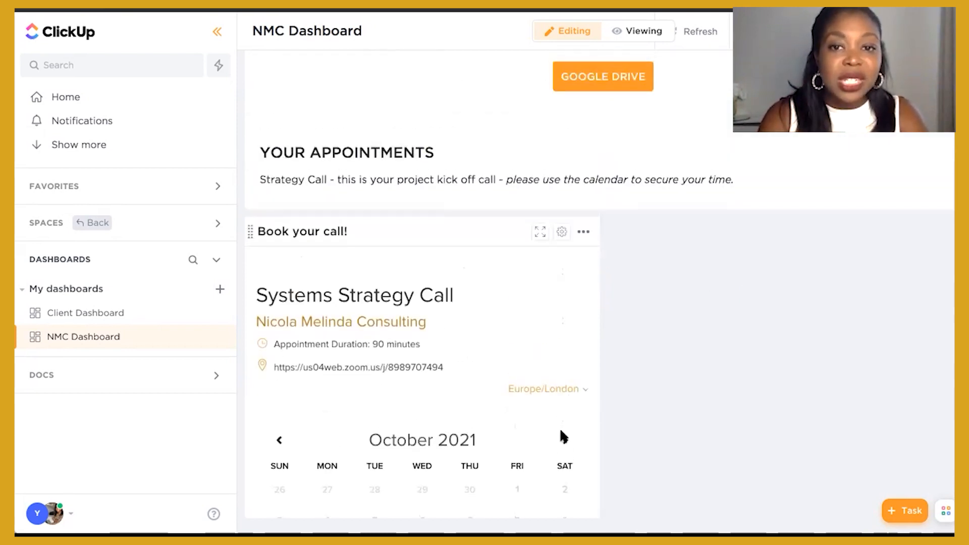
{"action": "scroll", "coordinate": [560, 432], "scroll_direction": "down", "scroll_amount": 3}
{"action": "left_click", "coordinate": [470, 417]}
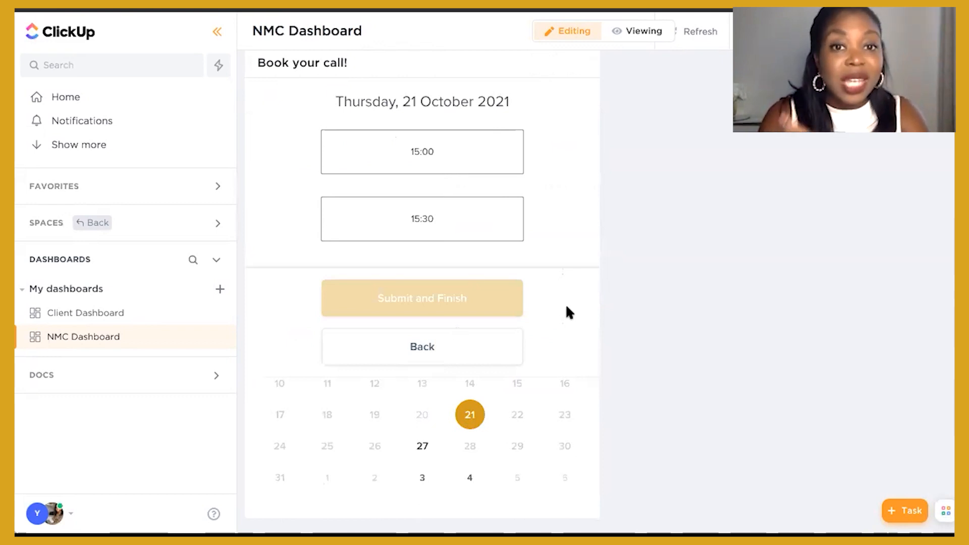
{"action": "left_click", "coordinate": [480, 354]}
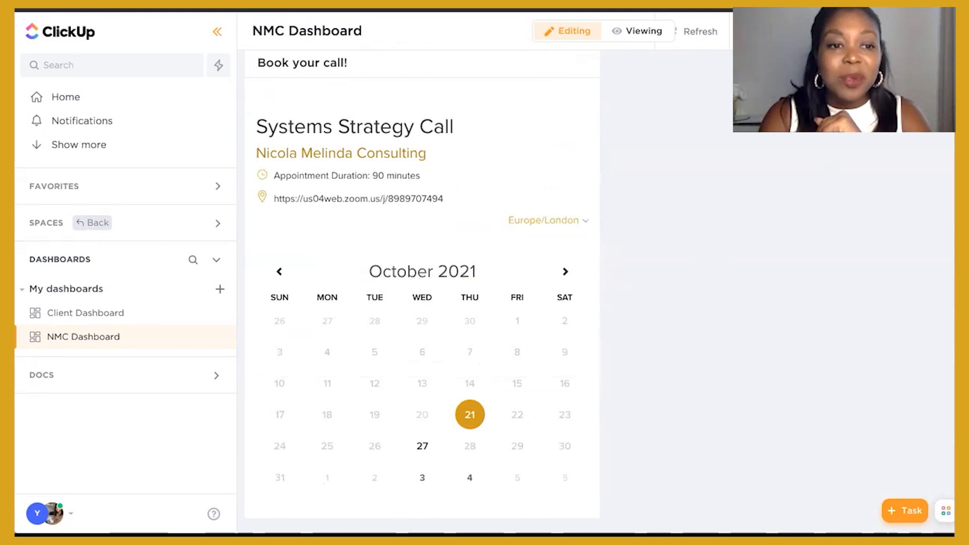
Start another Custom Embed widget from the embed options and name it "Access your client portal".
{"action": "left_click", "coordinate": [909, 31]}
{"action": "scroll", "coordinate": [488, 323], "scroll_direction": "down", "scroll_amount": 3}
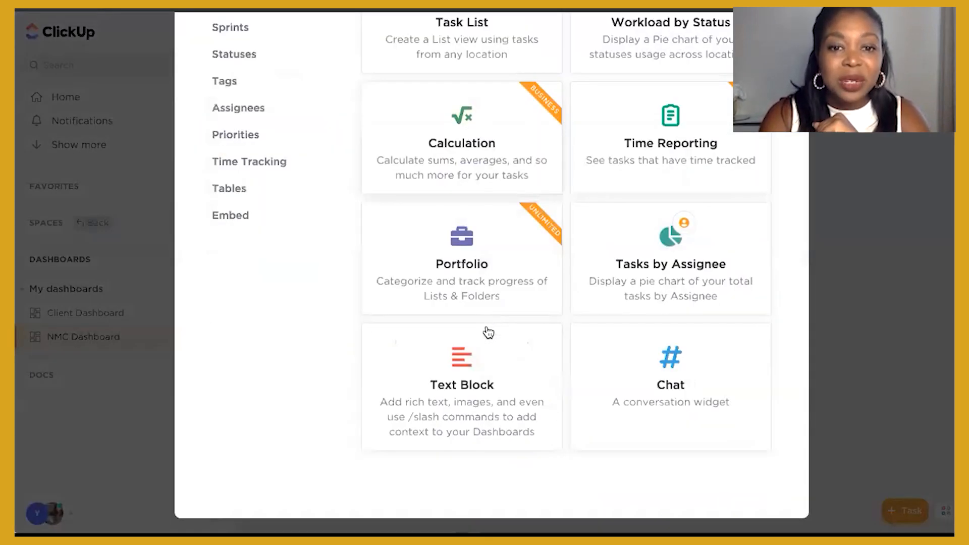
{"action": "left_click", "coordinate": [230, 214]}
{"action": "left_click", "coordinate": [460, 162]}
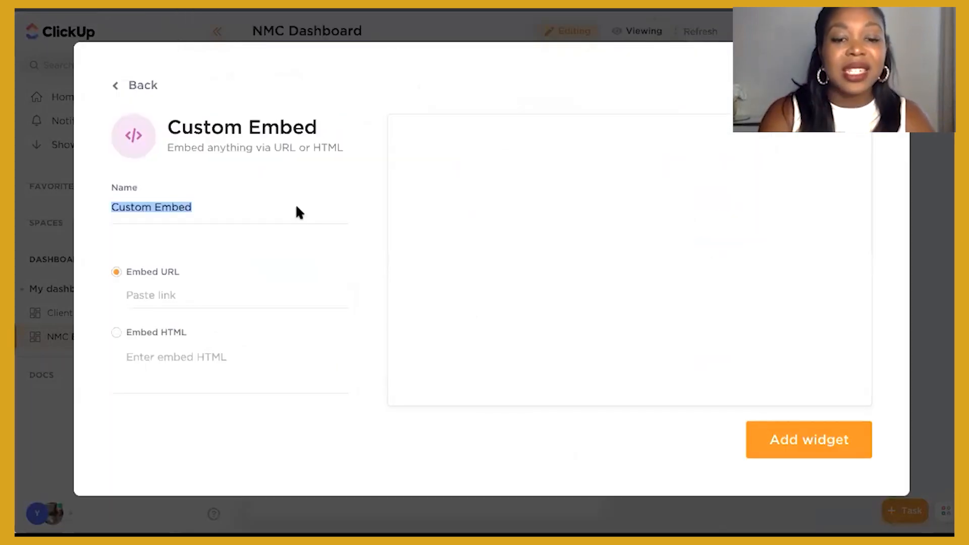
{"action": "type", "text": "Access your client portal"}
Paste the client portal iframe code as the widget's Embed HTML and add the widget to the dashboard.
{"action": "left_click", "coordinate": [186, 335]}
{"action": "type", "text": "<script type=\"text/javascript\" src=\"//cdnjs.cloudflare.com/ajax/libs/iframe-resizer/3.5.14/iframeResizer.min.js\"></script><iframe src=\"https://portal.nicolamelinda.co.uk/public/client/portal/5c5de4aac62e39102453f085?iframe=true\" frameBorder=\"0\" width=\"100%\" height=\"750\"></iframe><script type=\"text/javascript\">setTimeout(function(){iFrameResize({checkOrigin: false});},30);</script>"}
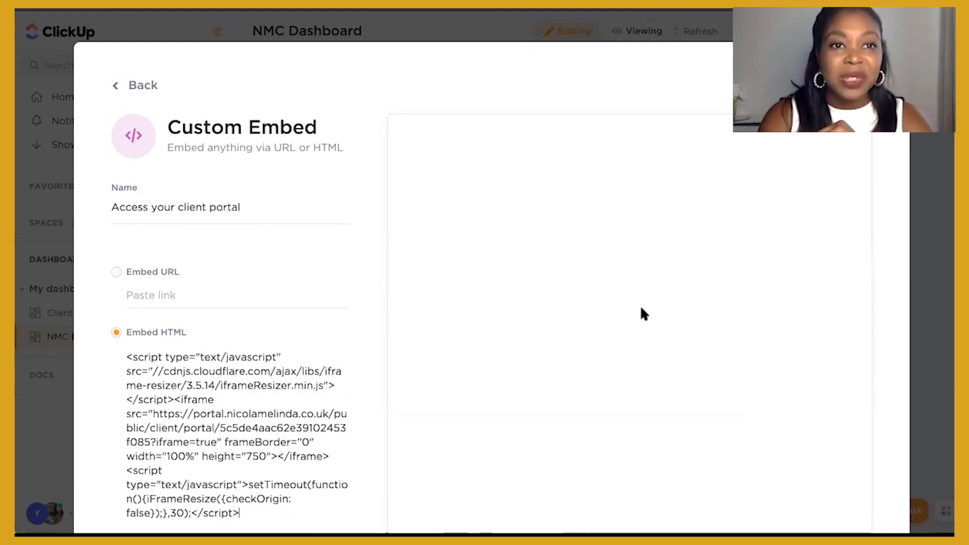
{"action": "scroll", "coordinate": [641, 308], "scroll_direction": "down", "scroll_amount": 5}
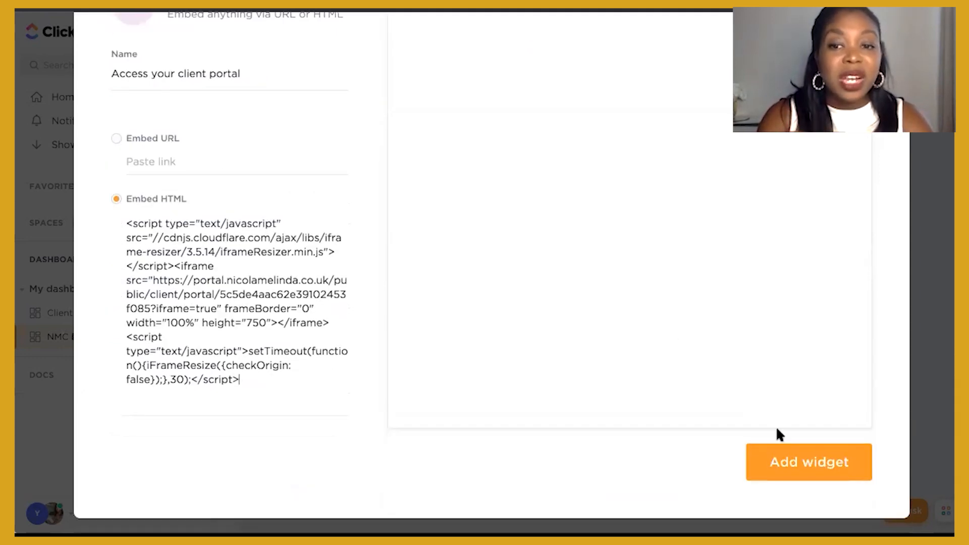
{"action": "left_click", "coordinate": [784, 464]}
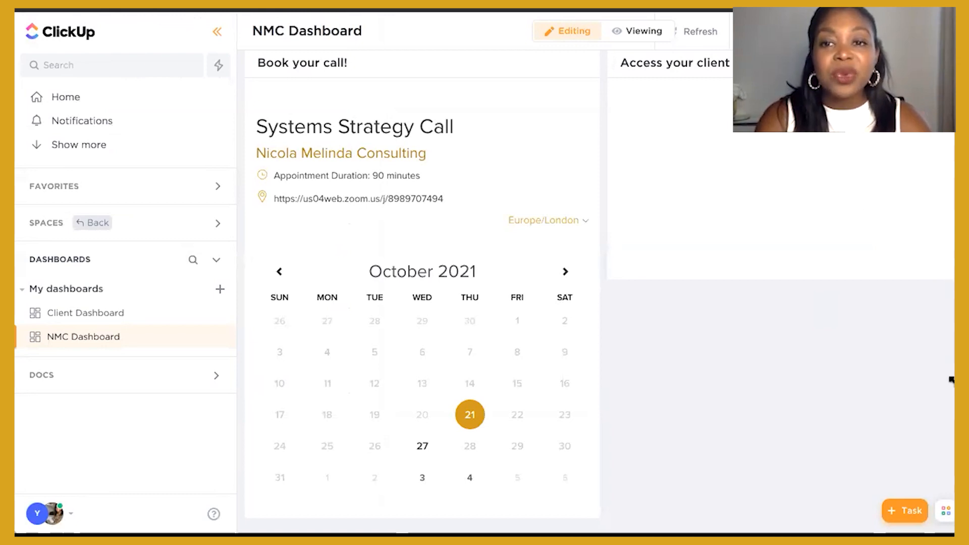
Adjust the height of the "Access your client portal" widget so it matches the "Book your call!" widget beside it.
{"action": "left_click_drag", "start_coordinate": [951, 382], "coordinate": [951, 411]}
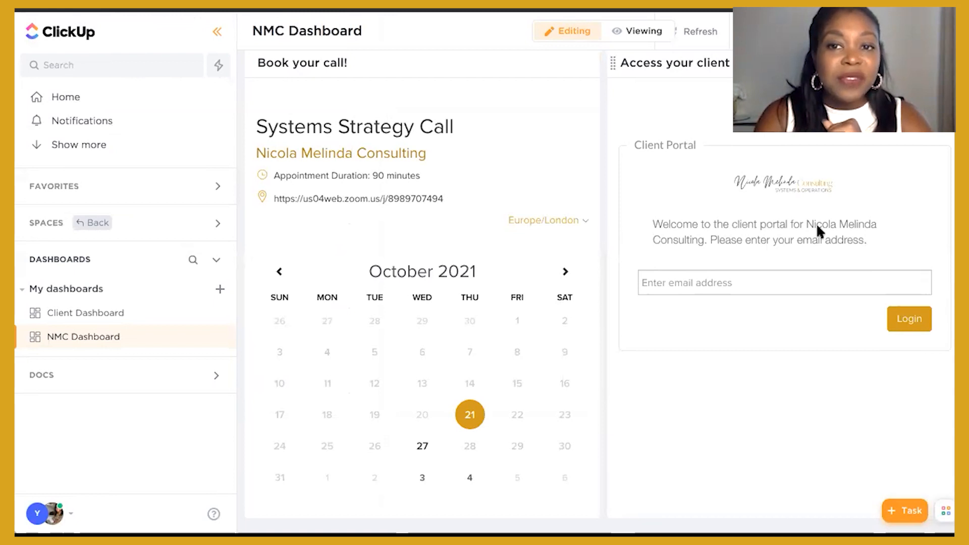
{"action": "scroll", "coordinate": [818, 230], "scroll_direction": "down", "scroll_amount": 3}
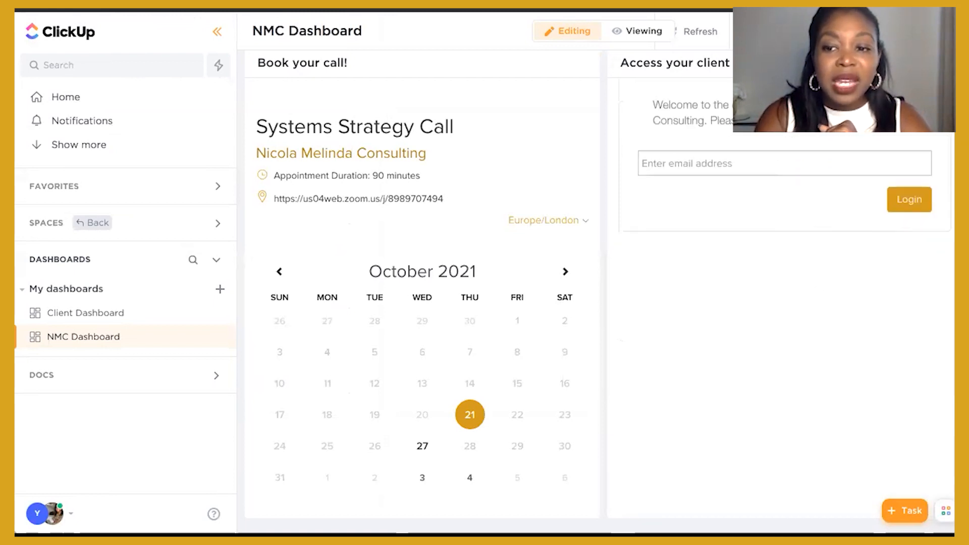
{"action": "left_click_drag", "start_coordinate": [953, 416], "coordinate": [952, 287]}
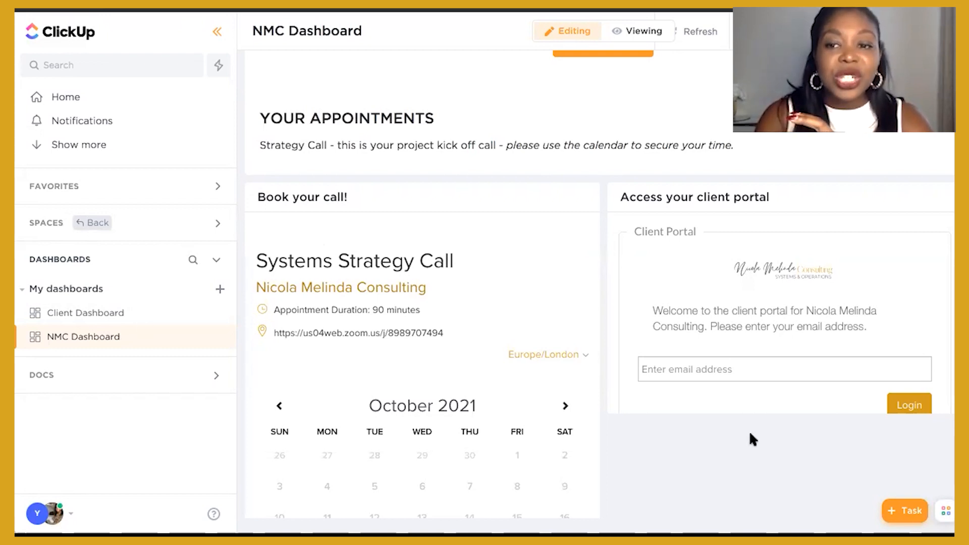
{"action": "scroll", "coordinate": [750, 434], "scroll_direction": "down", "scroll_amount": 3}
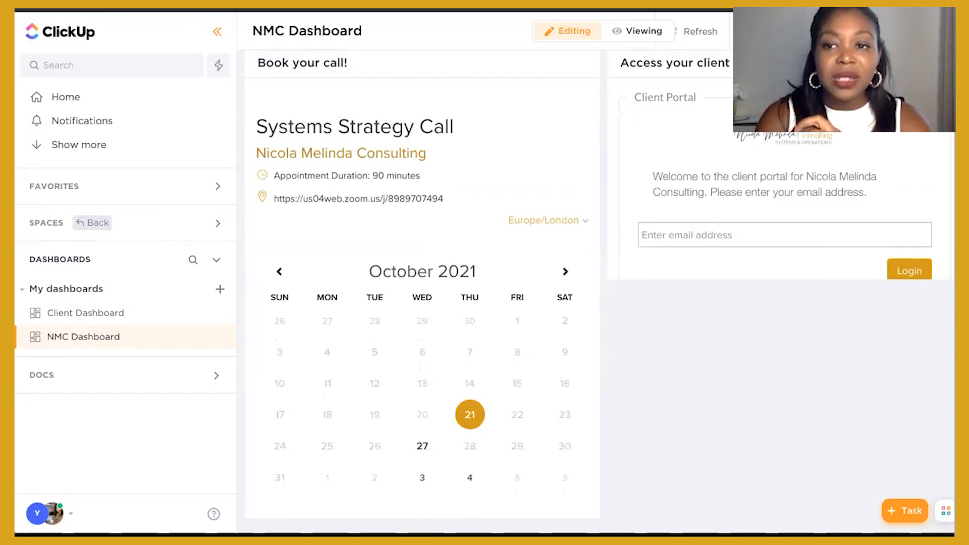
{"action": "left_click_drag", "start_coordinate": [950, 496], "coordinate": [949, 503]}
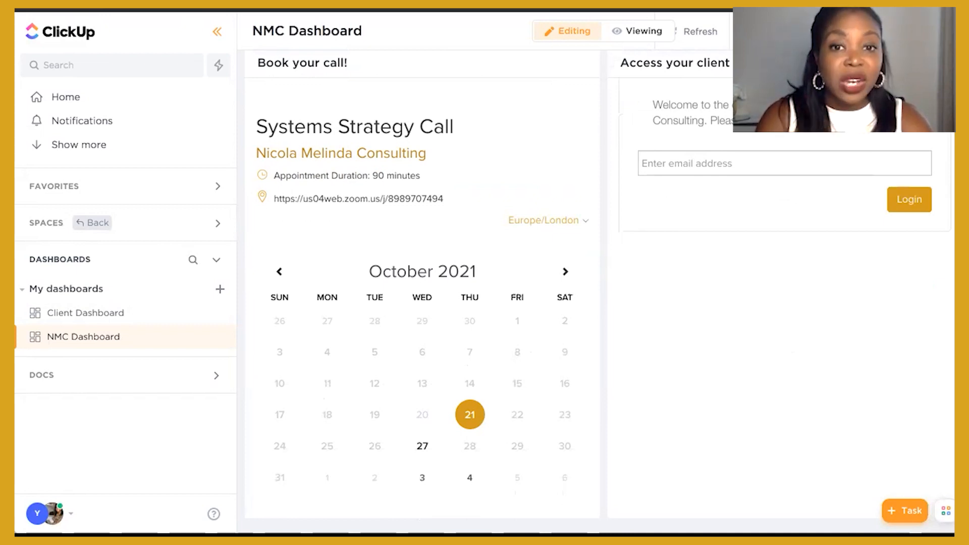
Start a featured Task List widget and name it "Your project".
{"action": "left_click", "coordinate": [909, 32]}
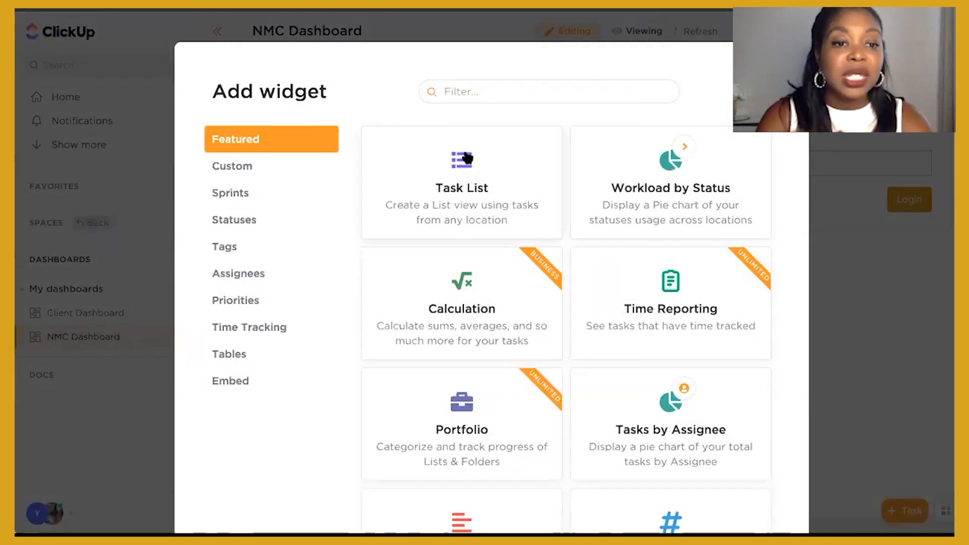
{"action": "left_click", "coordinate": [467, 159]}
{"action": "left_click", "coordinate": [455, 214]}
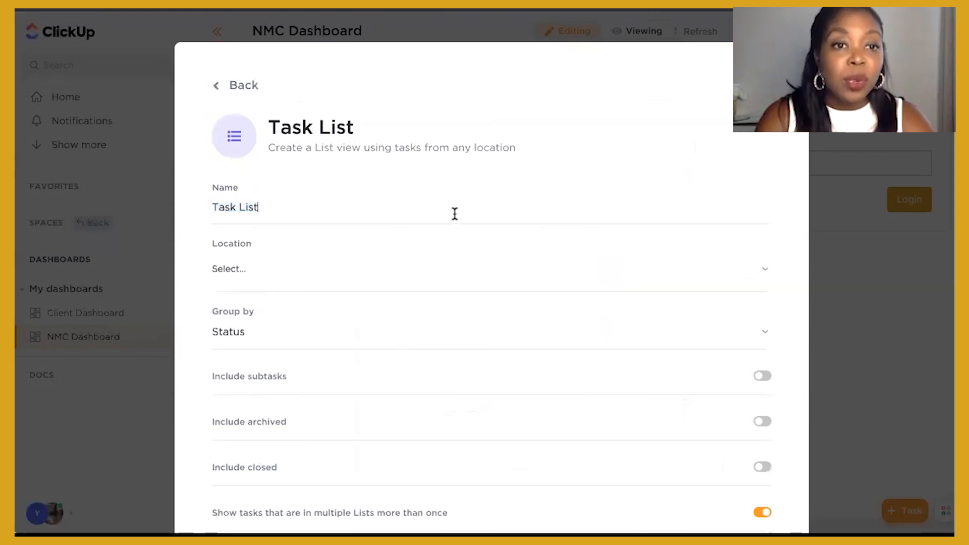
{"action": "key", "text": "ctrl+shift+Left"}
{"action": "key", "text": "ctrl+shift+Left"}
{"action": "type", "text": "Your project"}
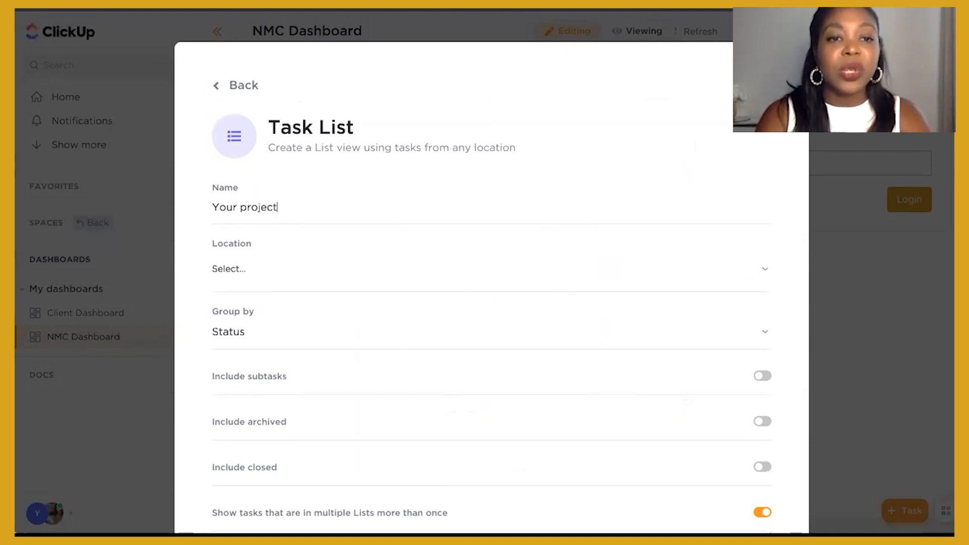
Set the task list's location to the Client Details list in the sample client's folder within the Clients space.
{"action": "left_click", "coordinate": [378, 272]}
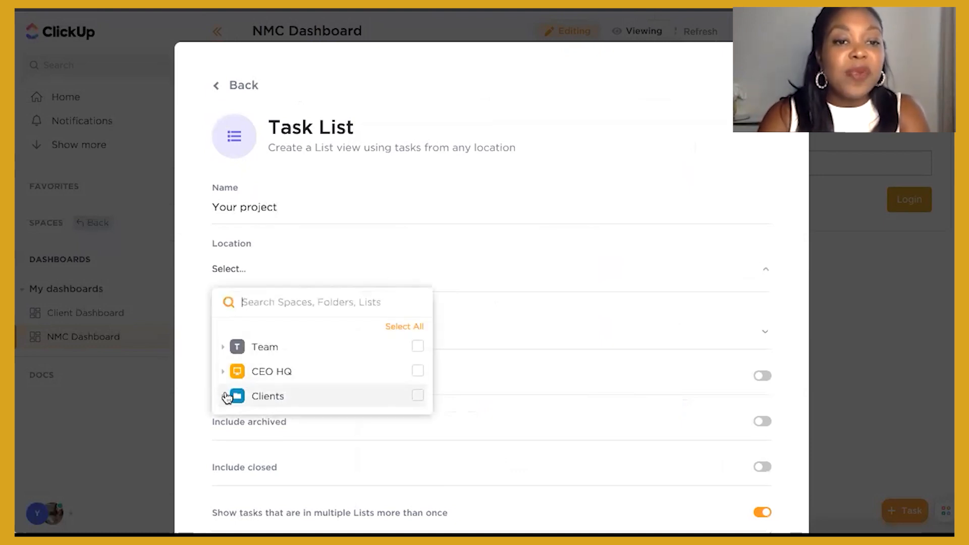
{"action": "left_click", "coordinate": [222, 397]}
{"action": "left_click", "coordinate": [227, 441]}
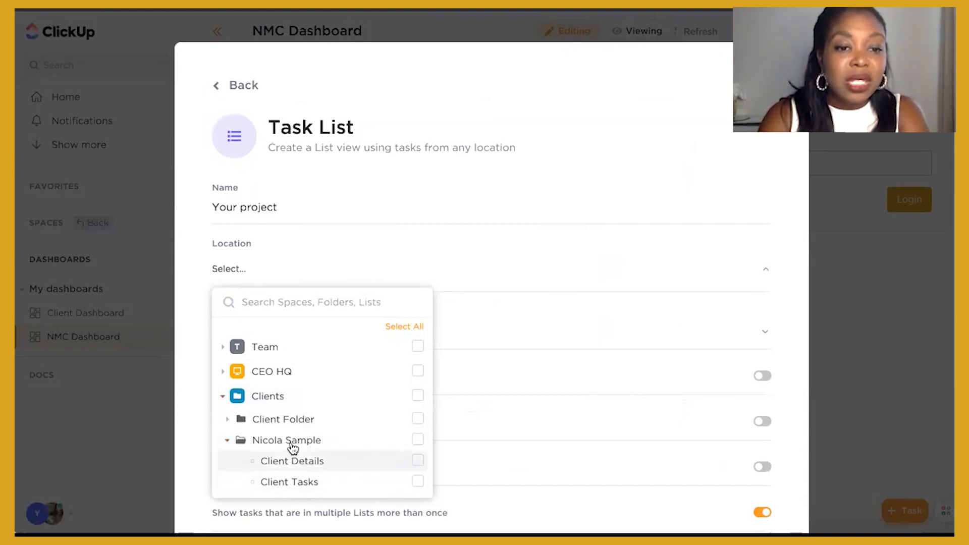
{"action": "left_click", "coordinate": [227, 419]}
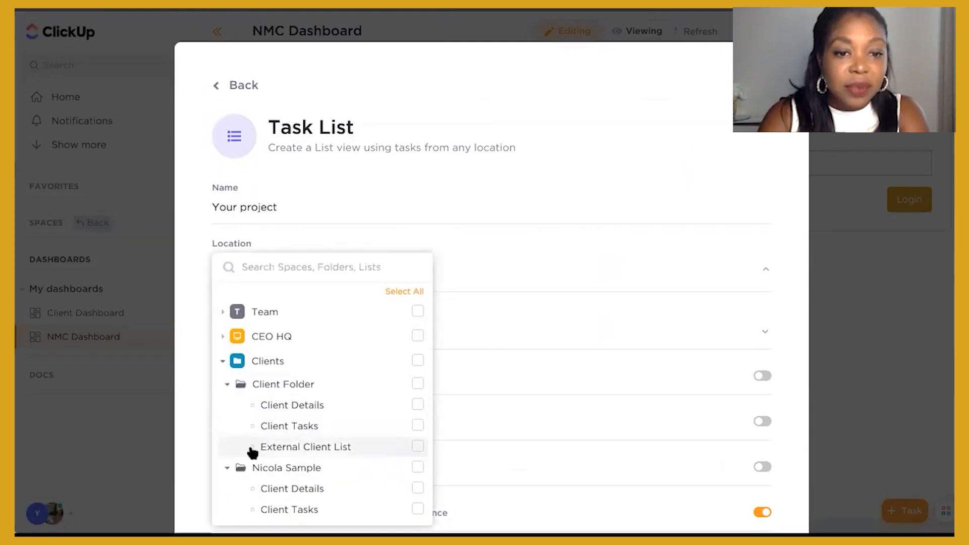
{"action": "left_click", "coordinate": [227, 385]}
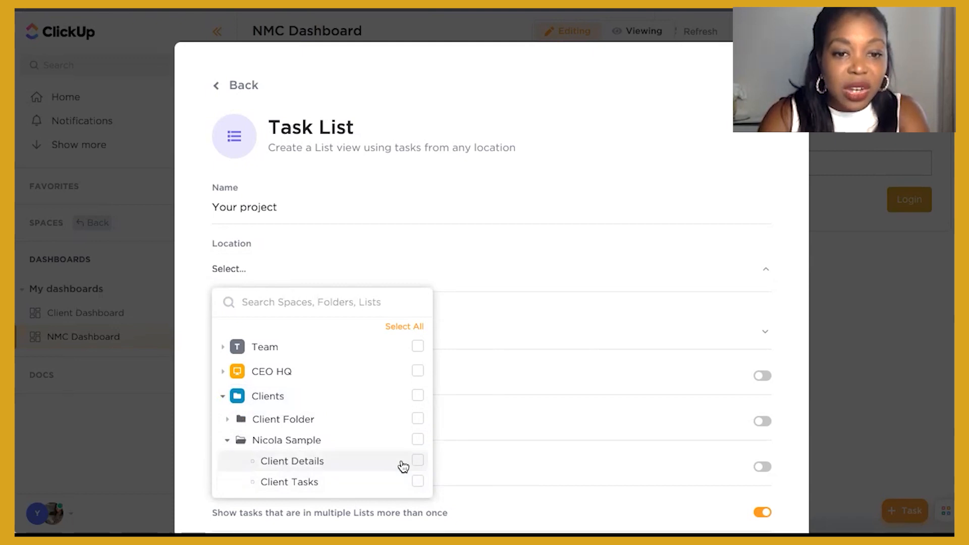
{"action": "left_click", "coordinate": [417, 460]}
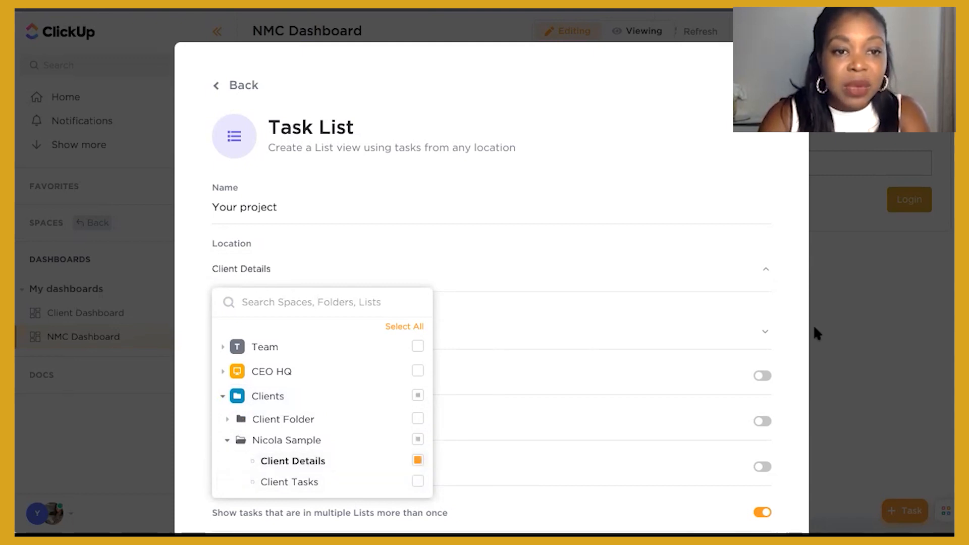
{"action": "left_click", "coordinate": [798, 273]}
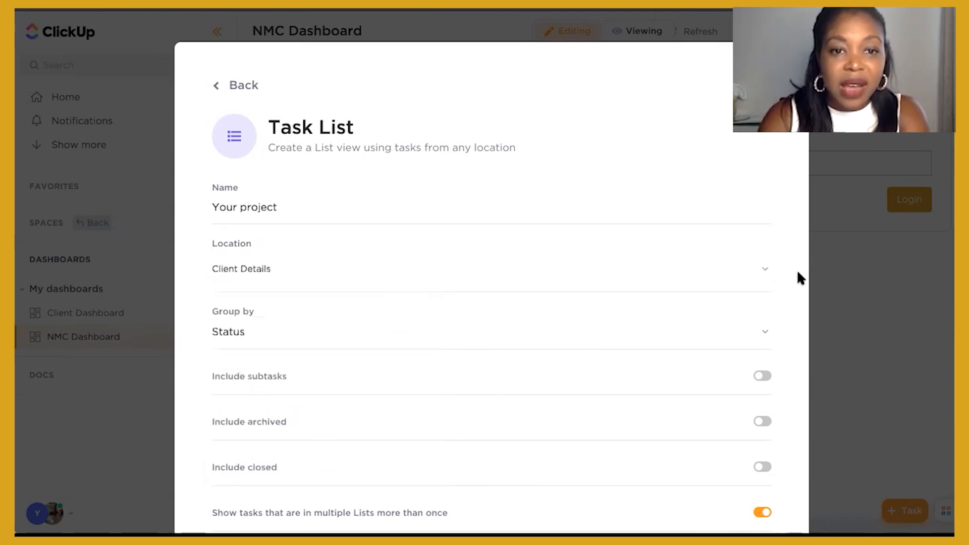
Review the grouping choices and the available task filters for the "Your project" task list, leaving the grouping by Status.
{"action": "left_click", "coordinate": [741, 332]}
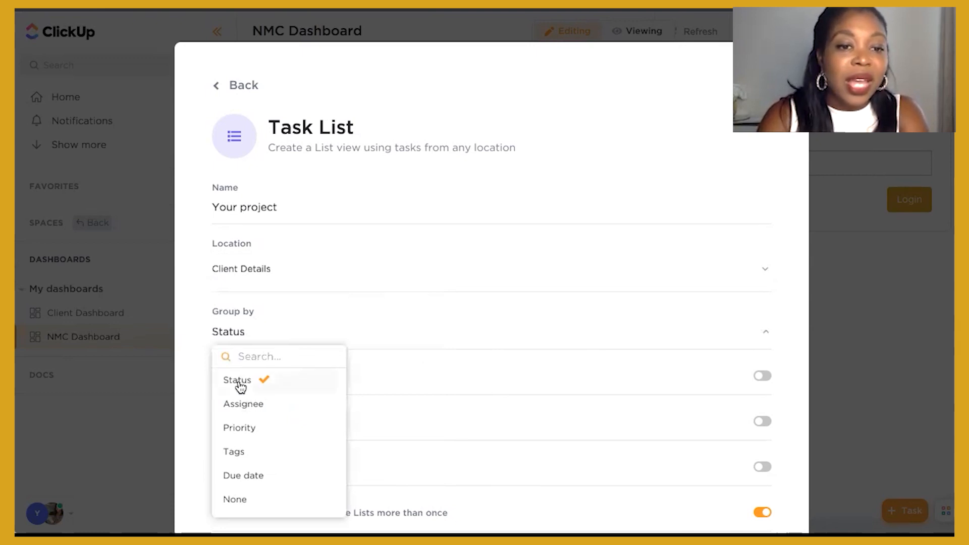
{"action": "left_click", "coordinate": [792, 315]}
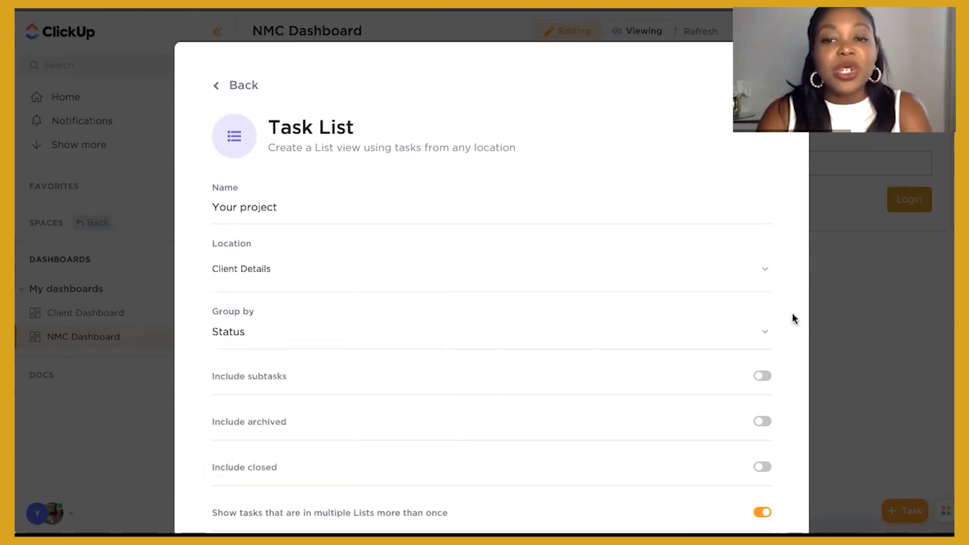
{"action": "scroll", "coordinate": [749, 471], "scroll_direction": "down", "scroll_amount": 1}
{"action": "scroll", "coordinate": [749, 485], "scroll_direction": "down", "scroll_amount": 4}
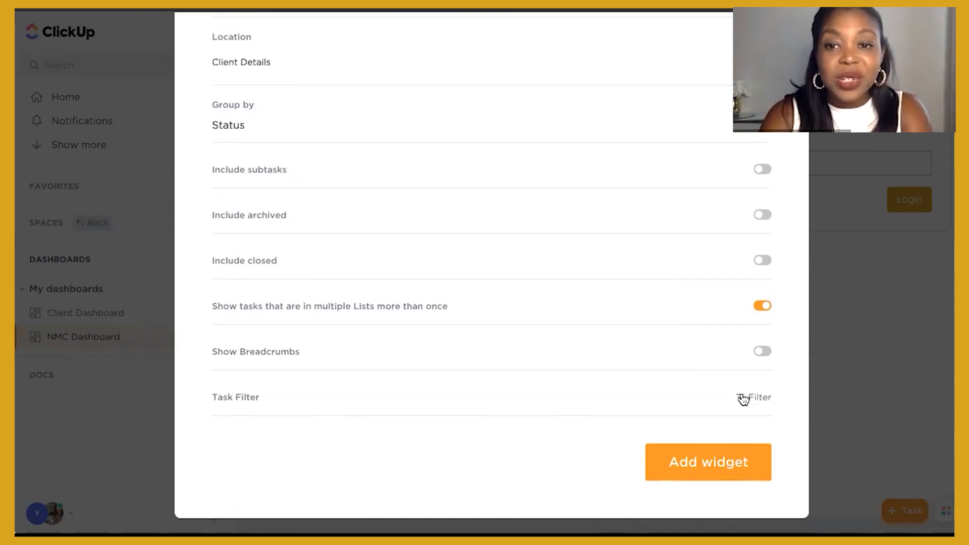
{"action": "left_click", "coordinate": [745, 398]}
{"action": "scroll", "coordinate": [759, 351], "scroll_direction": "down", "scroll_amount": 1}
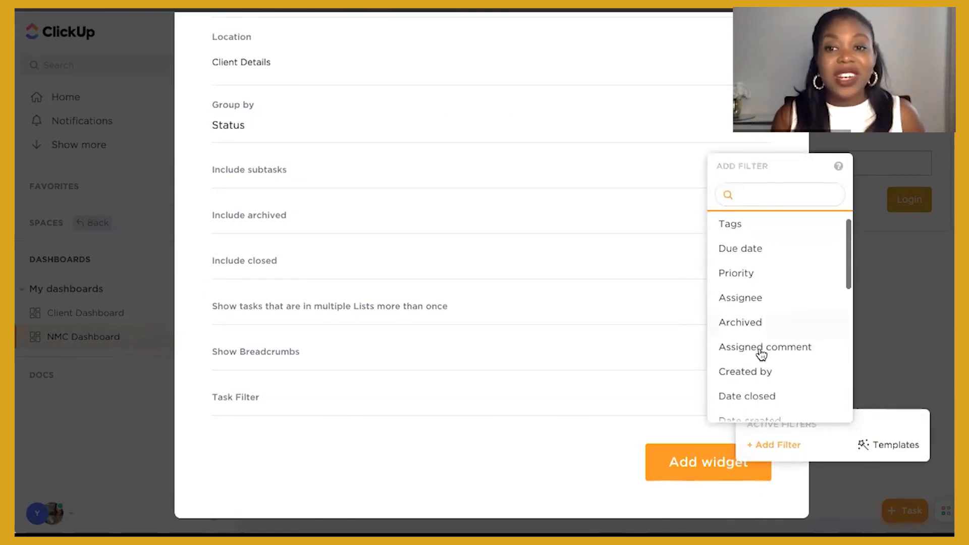
{"action": "scroll", "coordinate": [762, 354], "scroll_direction": "down", "scroll_amount": 2}
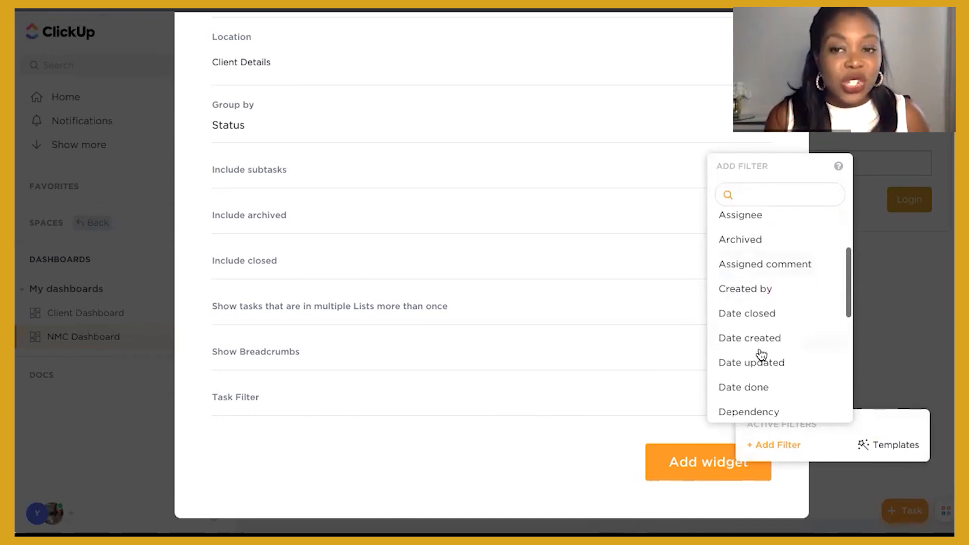
{"action": "scroll", "coordinate": [762, 353], "scroll_direction": "down", "scroll_amount": 1}
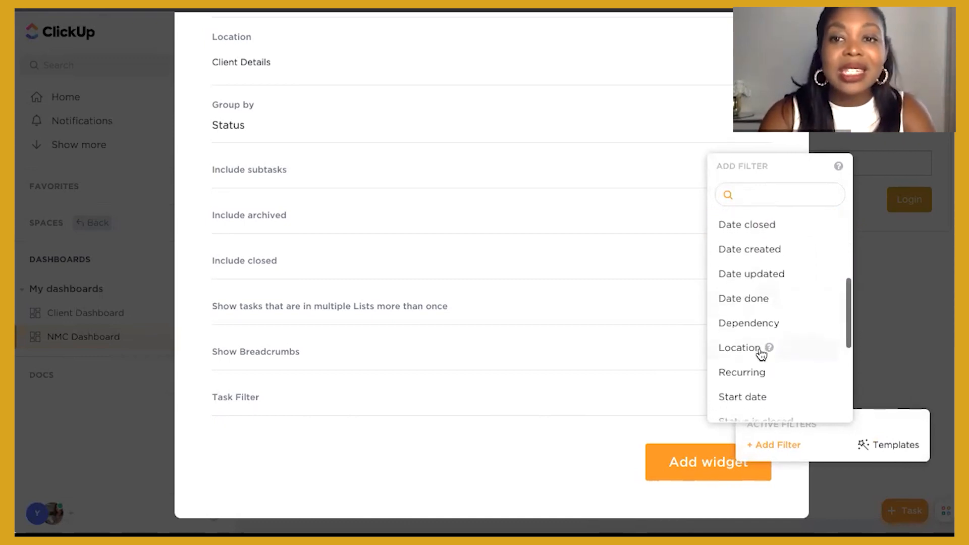
{"action": "scroll", "coordinate": [761, 353], "scroll_direction": "down", "scroll_amount": 2}
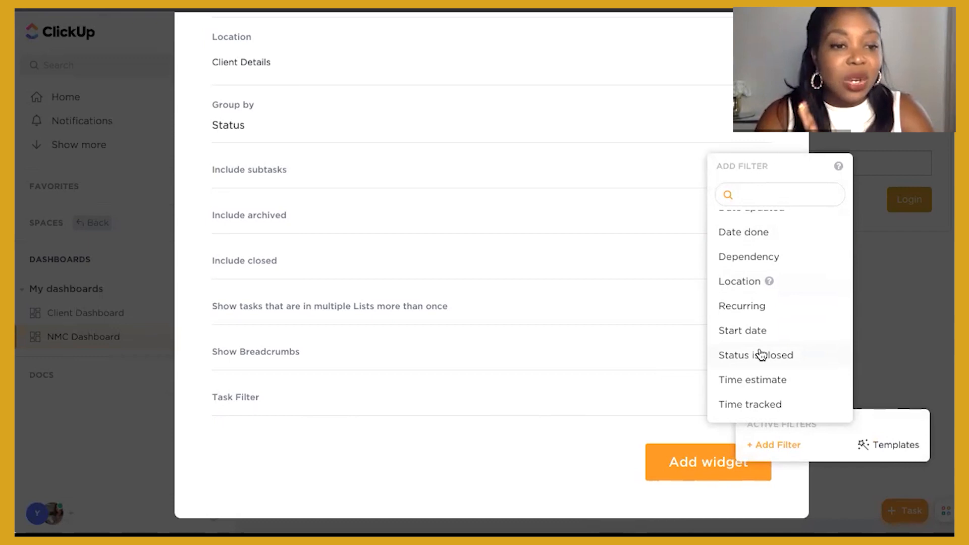
{"action": "scroll", "coordinate": [762, 353], "scroll_direction": "up", "scroll_amount": 3}
{"action": "scroll", "coordinate": [762, 355], "scroll_direction": "up", "scroll_amount": 3}
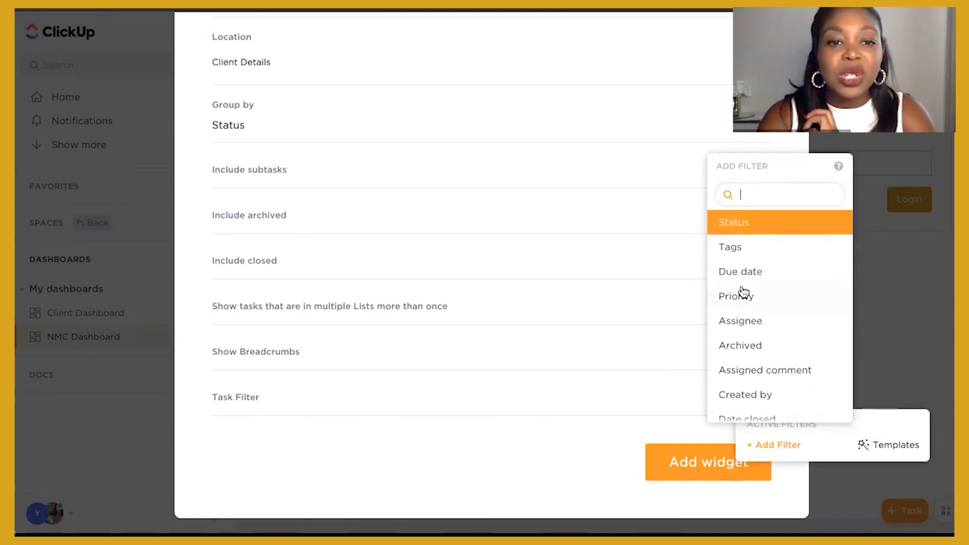
{"action": "left_click", "coordinate": [531, 458]}
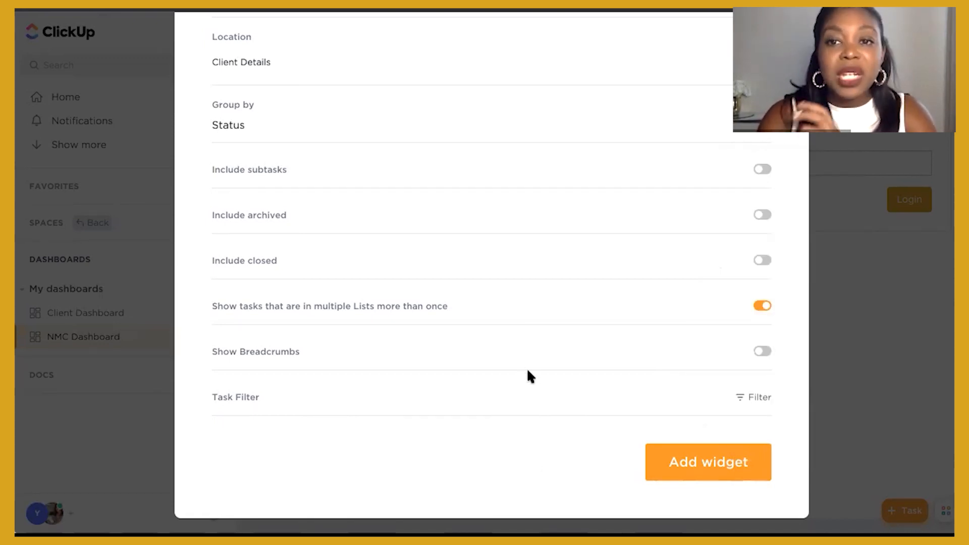
Include subtasks in the "Your project" task list and add the widget to the dashboard.
{"action": "left_click", "coordinate": [762, 169]}
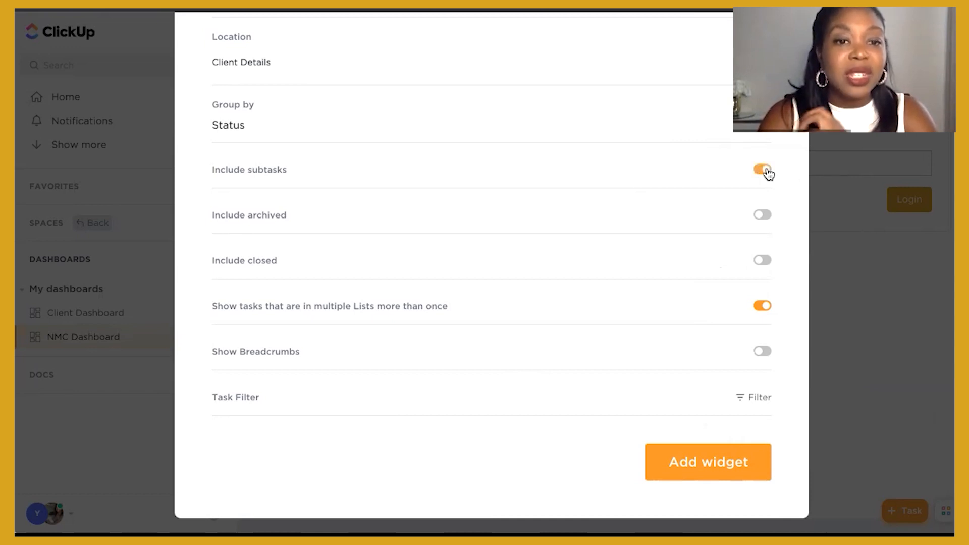
{"action": "left_click", "coordinate": [685, 462]}
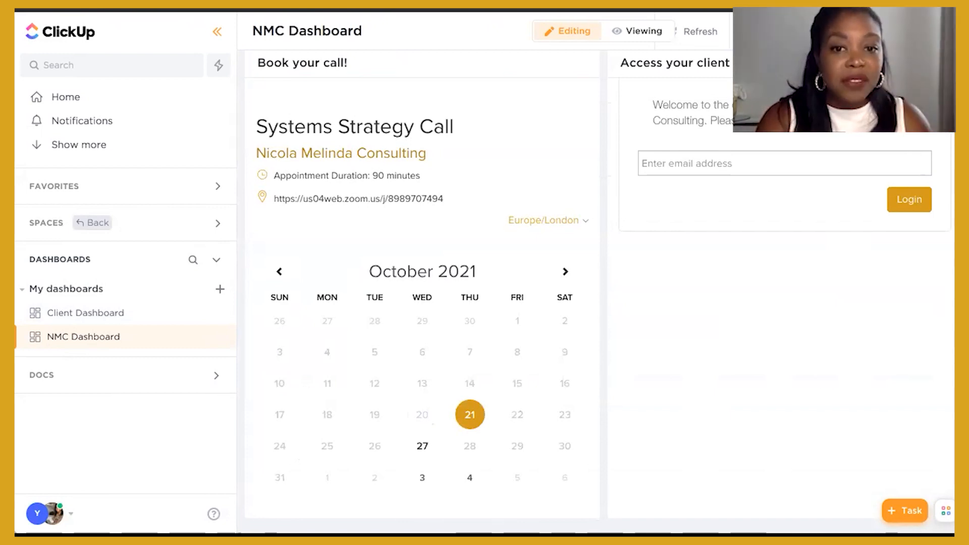
Start another featured Task List widget on the dashboard and name it "Your project".
{"action": "left_click", "coordinate": [909, 31]}
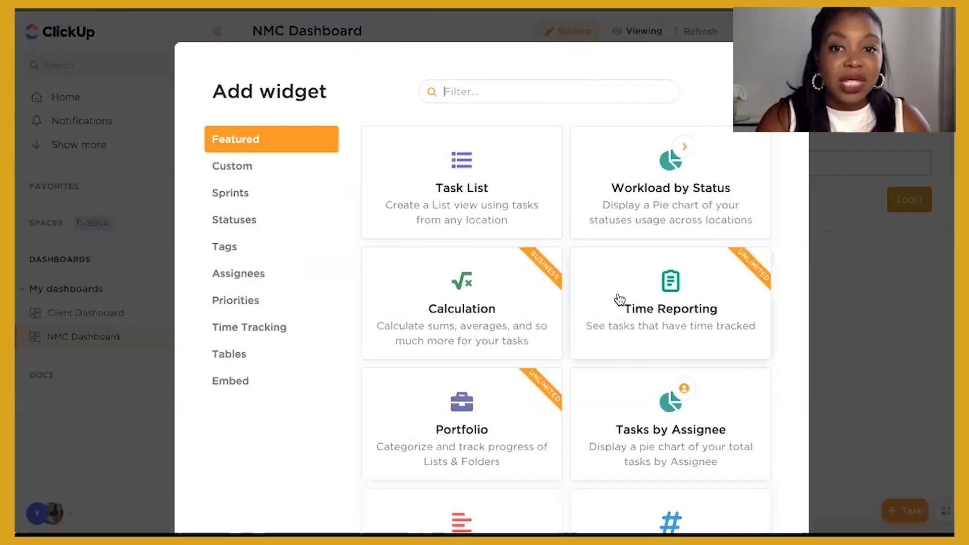
{"action": "left_click", "coordinate": [459, 164]}
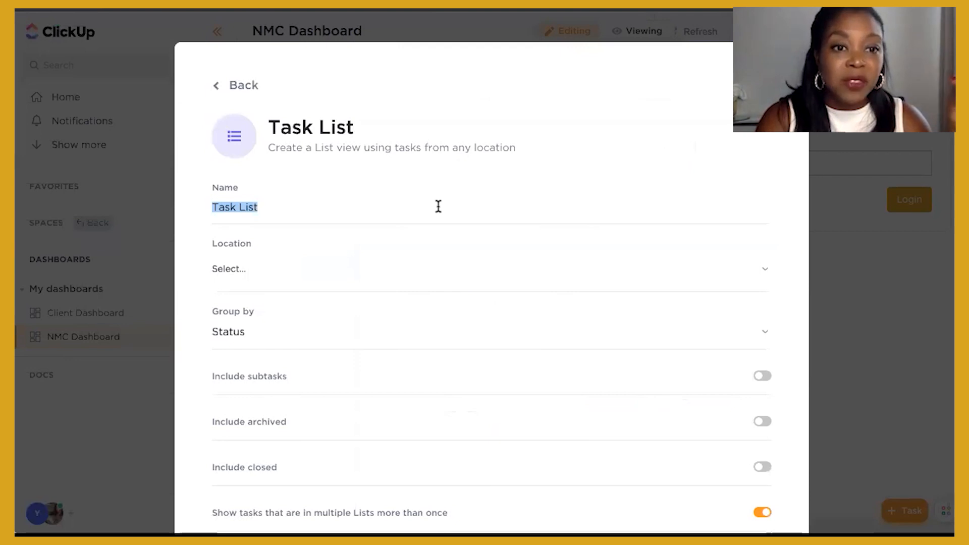
{"action": "type", "text": "You"}
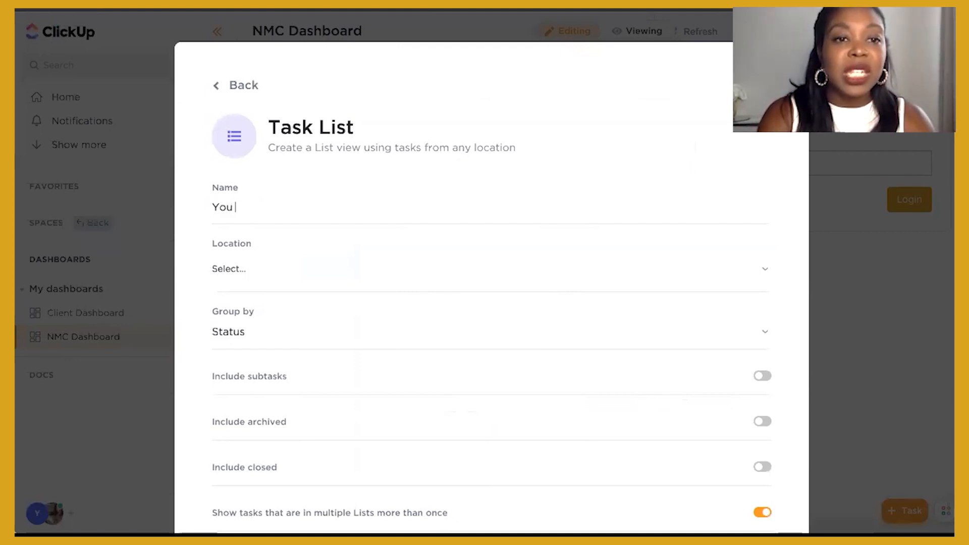
Set the widget's location to the Client Project list in the sample client's folder within the Clients space.
{"action": "left_click", "coordinate": [360, 281]}
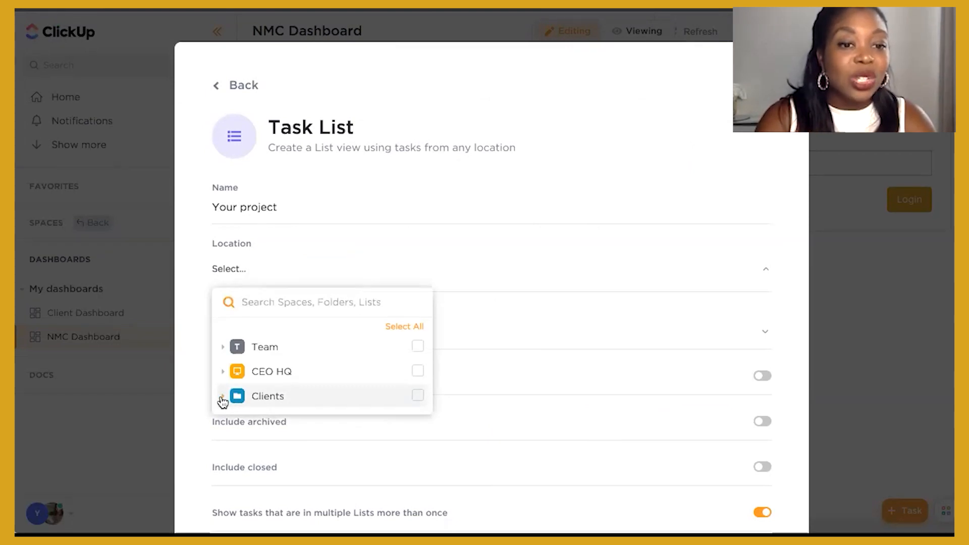
{"action": "left_click", "coordinate": [222, 398]}
{"action": "left_click", "coordinate": [228, 441]}
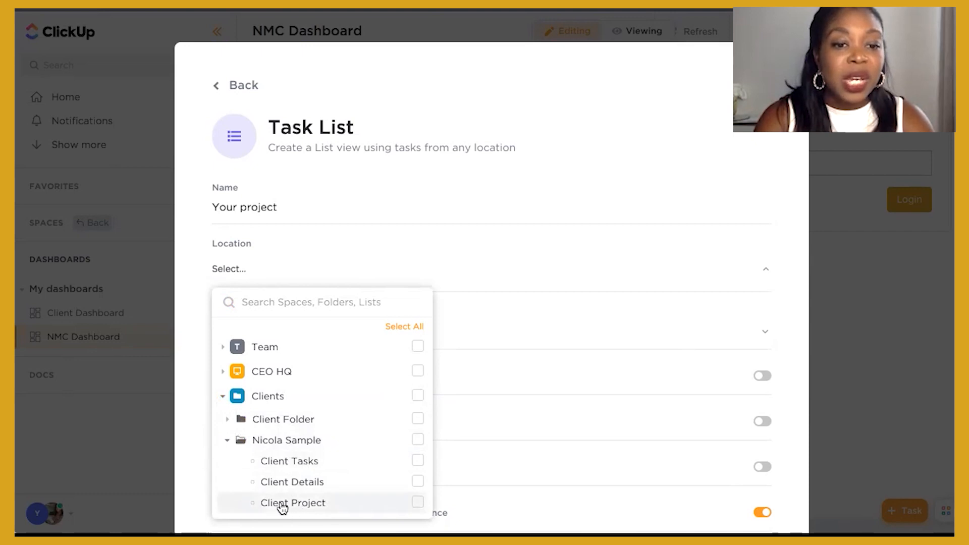
{"action": "left_click", "coordinate": [376, 509]}
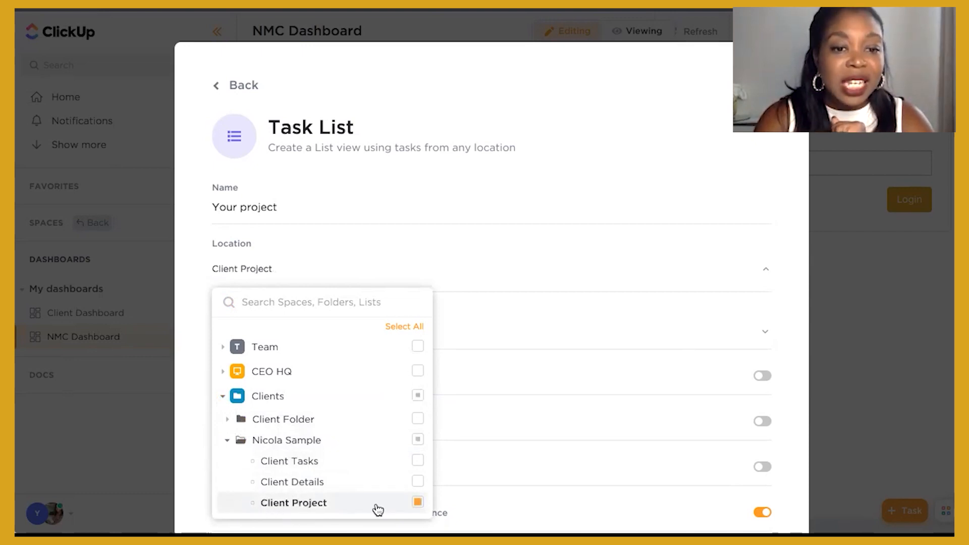
{"action": "left_click", "coordinate": [790, 223]}
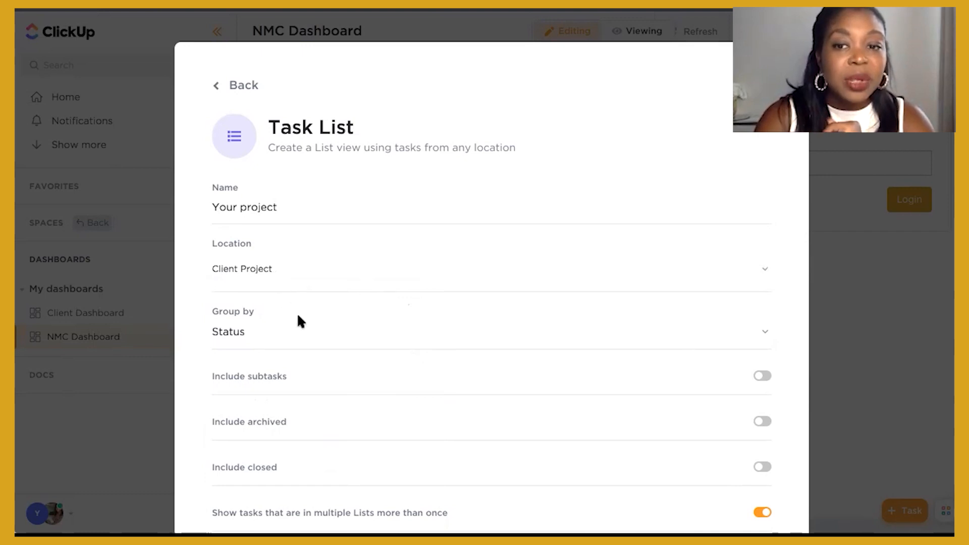
Include subtasks in the "Your project" task list, keeping the grouping by Status.
{"action": "scroll", "coordinate": [272, 336], "scroll_direction": "down", "scroll_amount": 1}
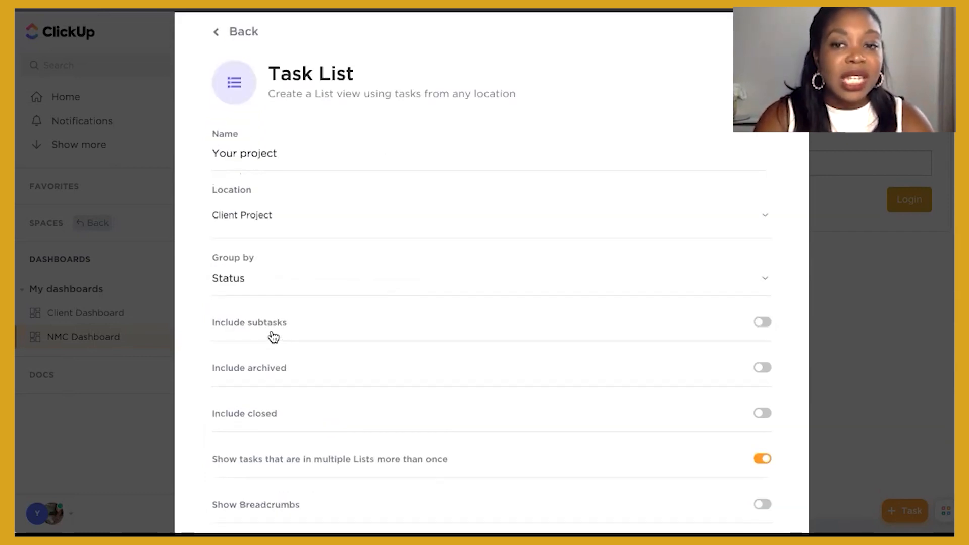
{"action": "scroll", "coordinate": [669, 232], "scroll_direction": "down", "scroll_amount": 2}
{"action": "left_click", "coordinate": [762, 204]}
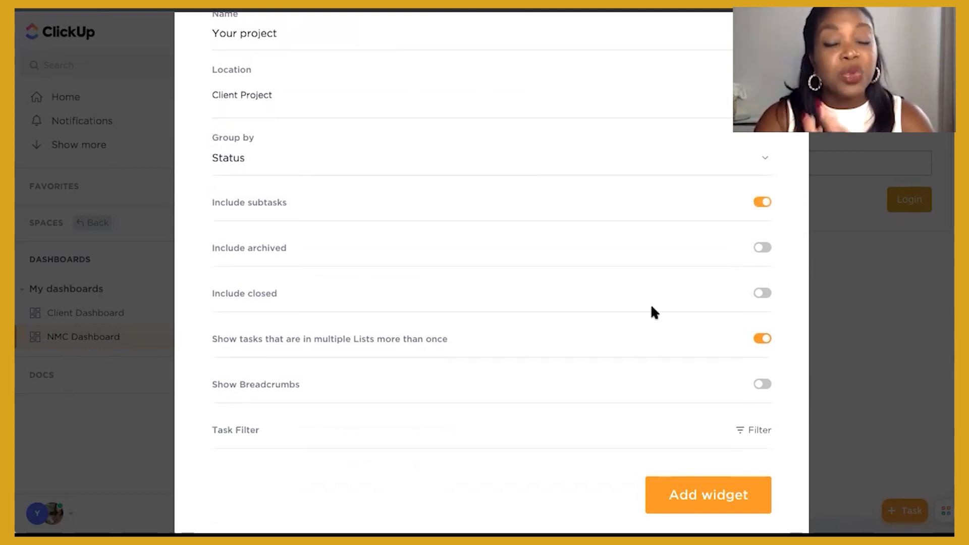
Examine the filter fields available for the "Your project" task list without adding a filter.
{"action": "scroll", "coordinate": [762, 398], "scroll_direction": "down", "scroll_amount": 1}
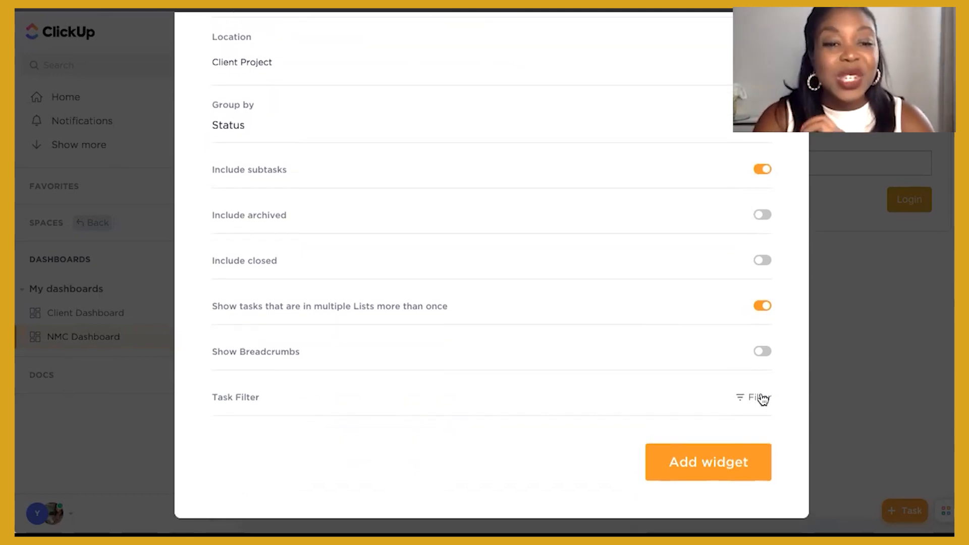
{"action": "left_click", "coordinate": [763, 399]}
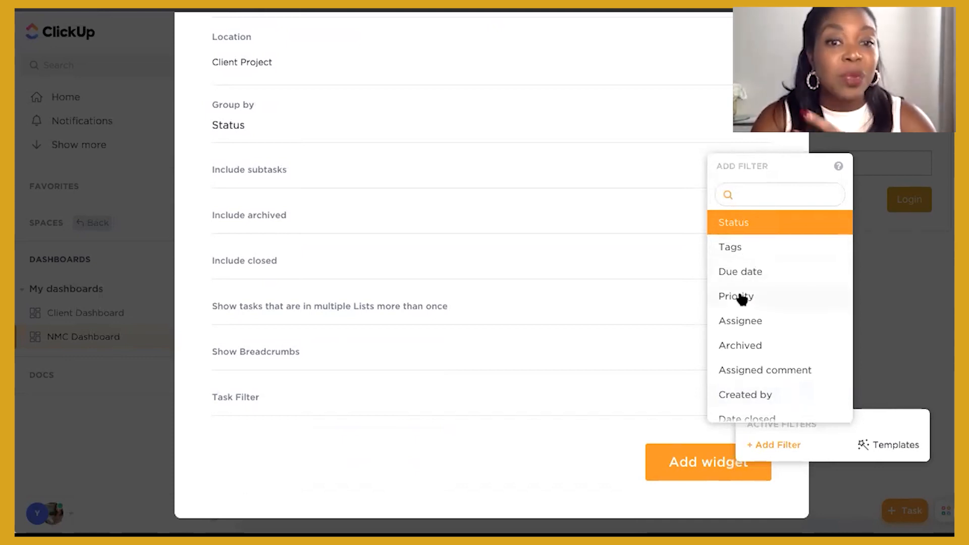
{"action": "scroll", "coordinate": [736, 380], "scroll_direction": "down", "scroll_amount": 3}
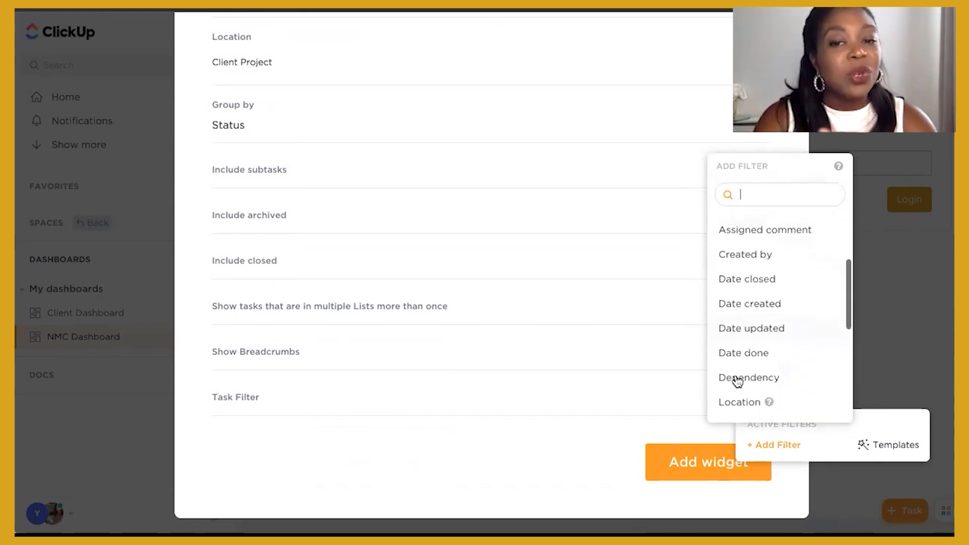
{"action": "left_click", "coordinate": [529, 446]}
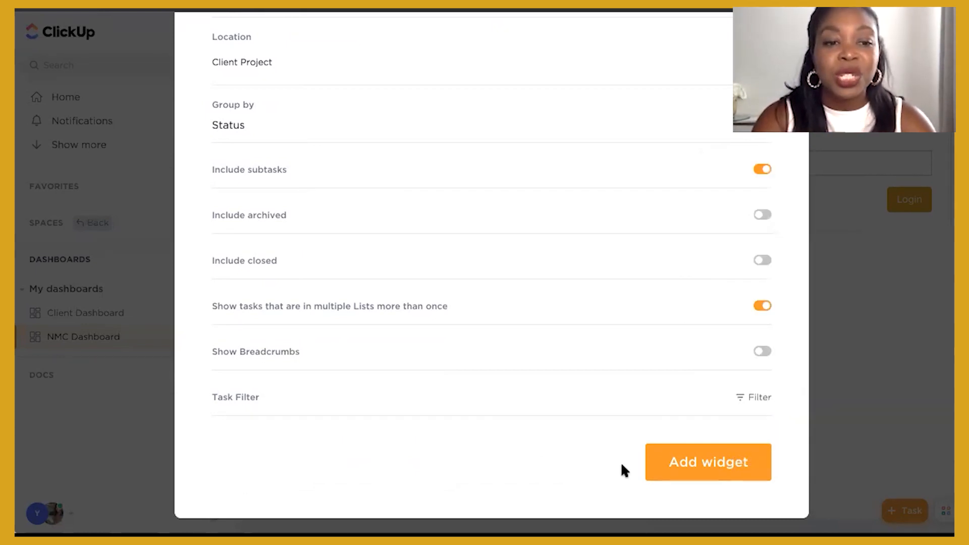
Add the "Your project" widget and widen it across the full width of the dashboard.
{"action": "left_click", "coordinate": [712, 469]}
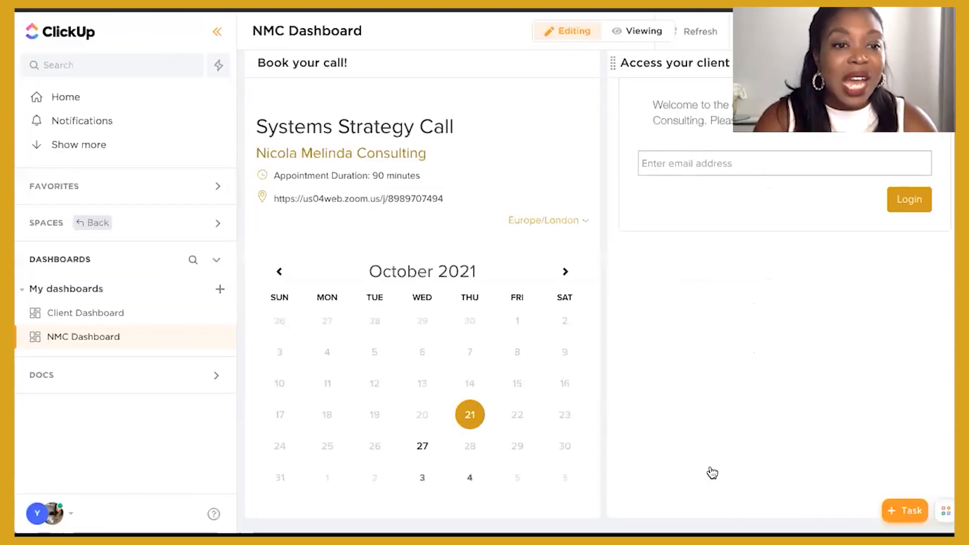
{"action": "scroll", "coordinate": [710, 472], "scroll_direction": "down", "scroll_amount": 5}
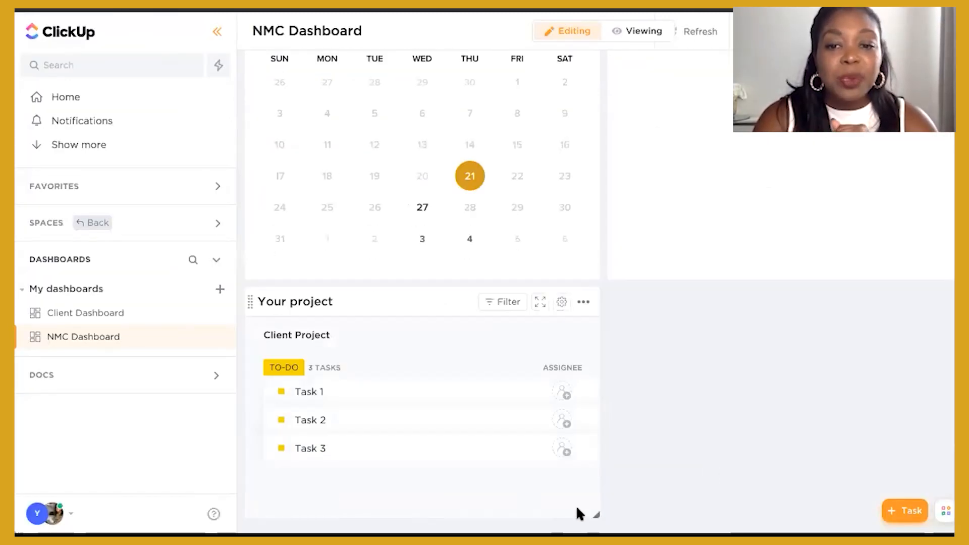
{"action": "left_click_drag", "start_coordinate": [599, 514], "coordinate": [949, 512]}
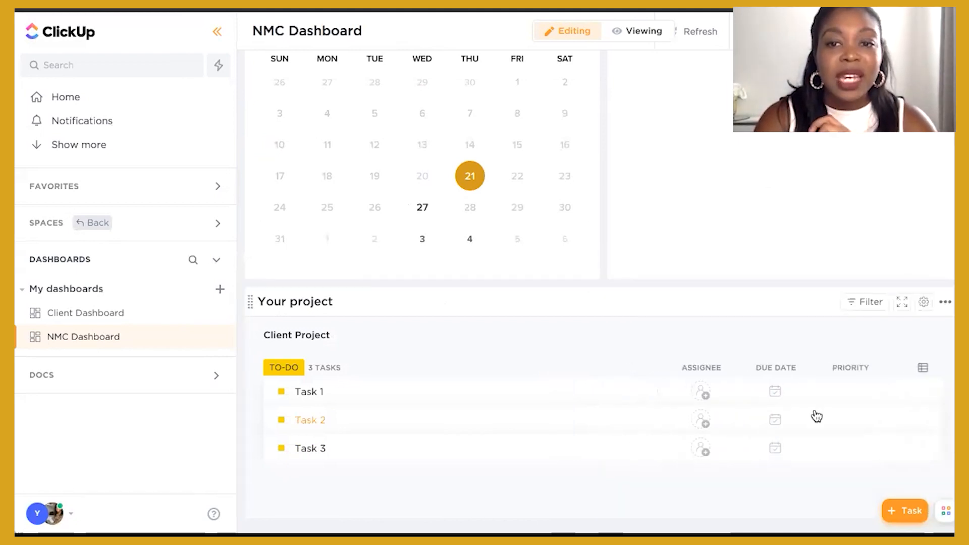
Return to the Welcome banner and collapse the sidebar to give the dashboard the full window width.
{"action": "scroll", "coordinate": [814, 416], "scroll_direction": "down", "scroll_amount": 2}
{"action": "scroll", "coordinate": [817, 313], "scroll_direction": "up", "scroll_amount": 10}
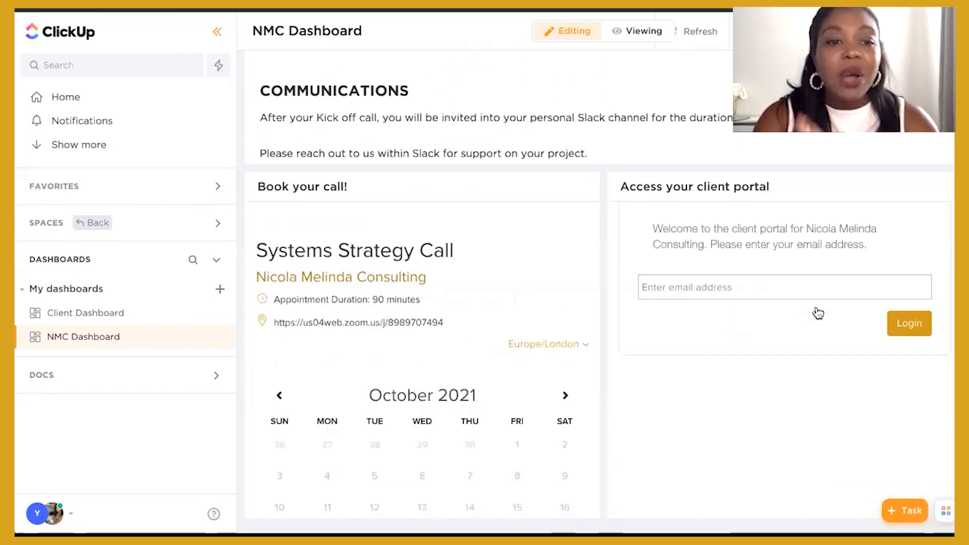
{"action": "scroll", "coordinate": [818, 313], "scroll_direction": "up", "scroll_amount": 1}
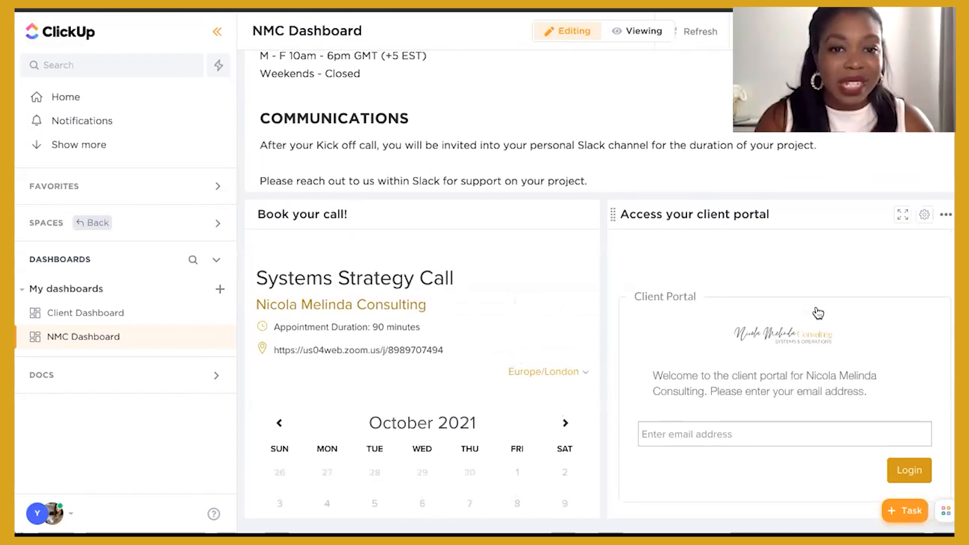
{"action": "scroll", "coordinate": [818, 313], "scroll_direction": "up", "scroll_amount": 8}
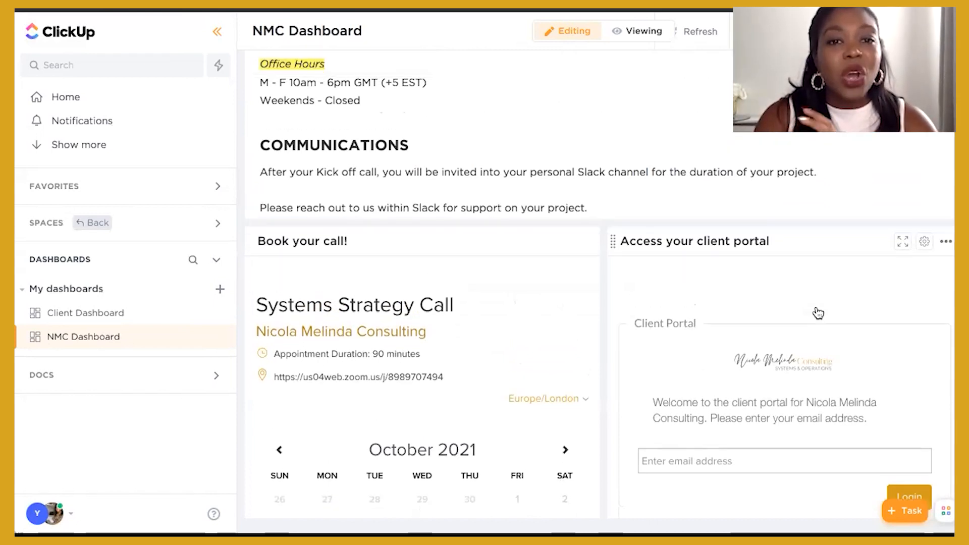
{"action": "scroll", "coordinate": [817, 305], "scroll_direction": "up", "scroll_amount": 3}
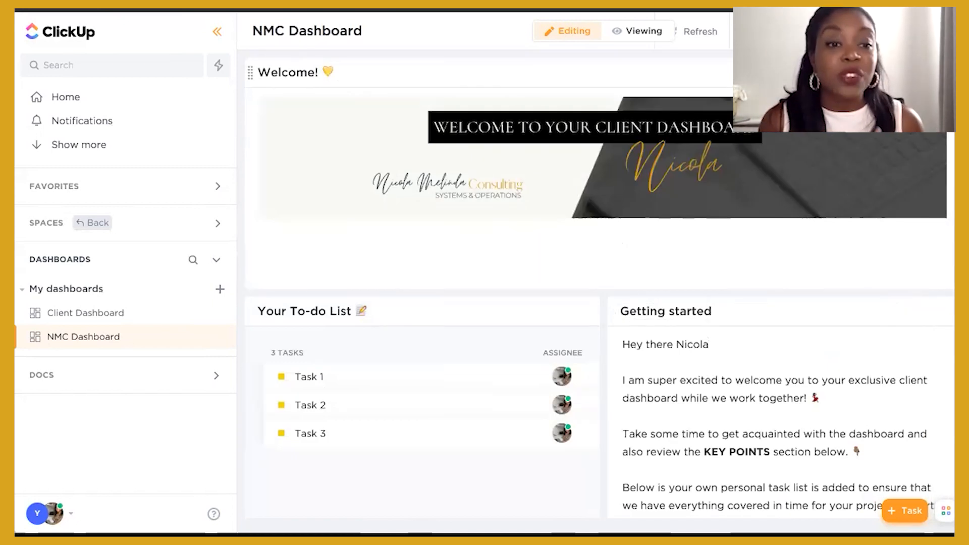
{"action": "left_click", "coordinate": [217, 33]}
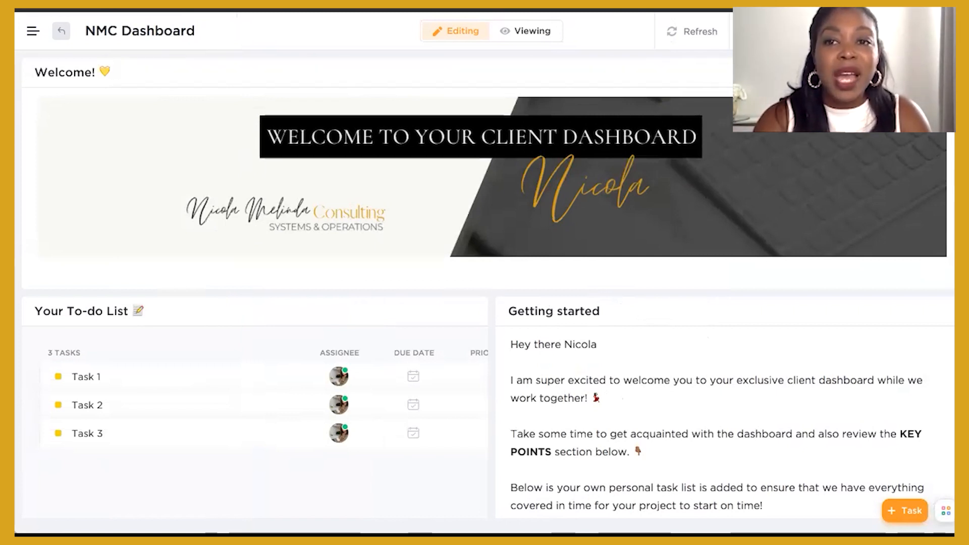
Review the dashboard's sections from the Welcome banner through the to-do list and Working with us to the call scheduler and client portal.
{"action": "scroll", "coordinate": [485, 273], "scroll_direction": "down", "scroll_amount": 2}
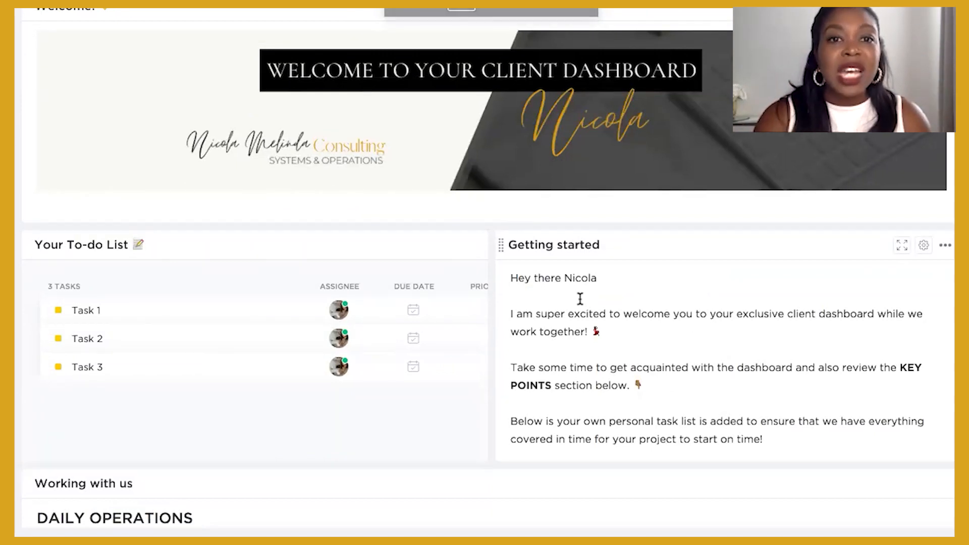
{"action": "scroll", "coordinate": [580, 299], "scroll_direction": "down", "scroll_amount": 2}
{"action": "scroll", "coordinate": [580, 299], "scroll_direction": "down", "scroll_amount": 5}
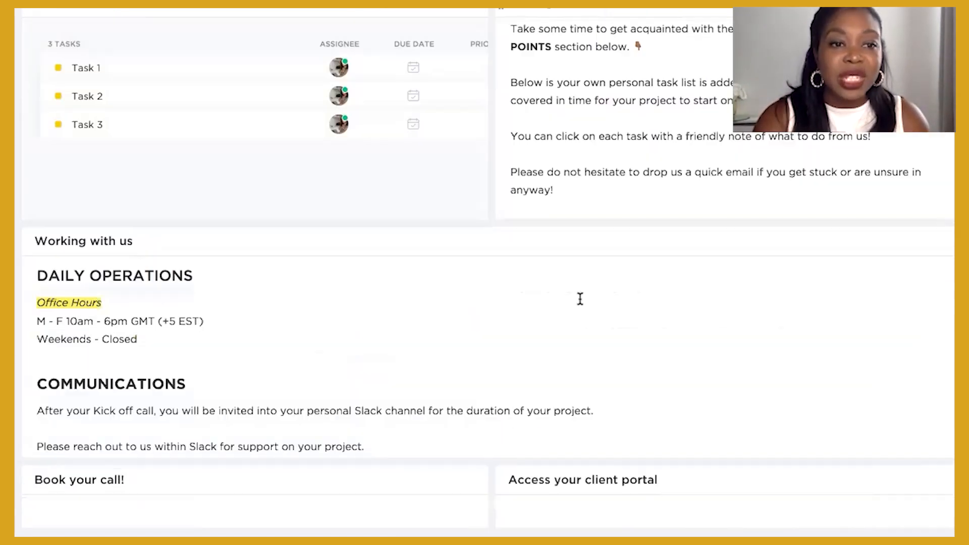
{"action": "scroll", "coordinate": [580, 299], "scroll_direction": "down", "scroll_amount": 3}
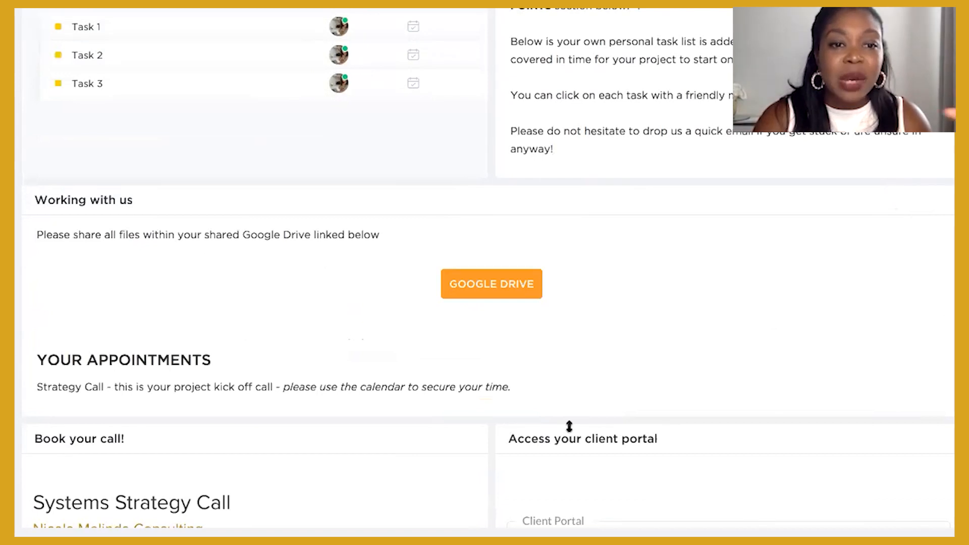
{"action": "scroll", "coordinate": [569, 426], "scroll_direction": "down", "scroll_amount": 5}
{"action": "scroll", "coordinate": [569, 427], "scroll_direction": "down", "scroll_amount": 2}
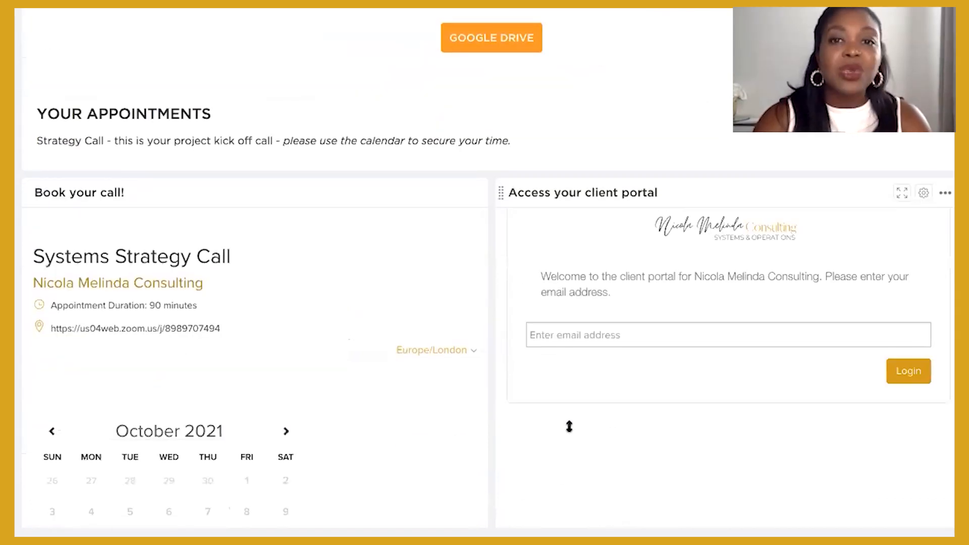
{"action": "scroll", "coordinate": [568, 426], "scroll_direction": "up", "scroll_amount": 8}
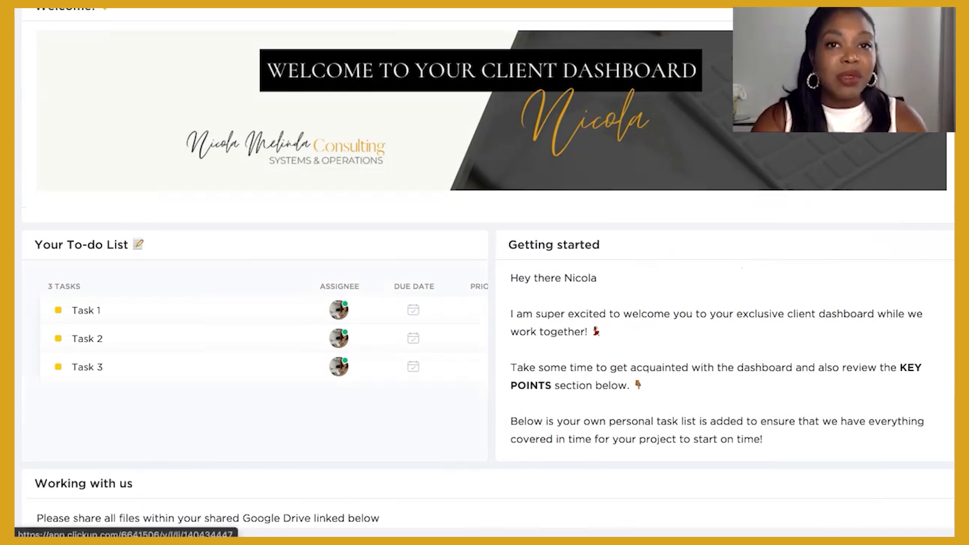
{"action": "scroll", "coordinate": [194, 183], "scroll_direction": "up", "scroll_amount": 2}
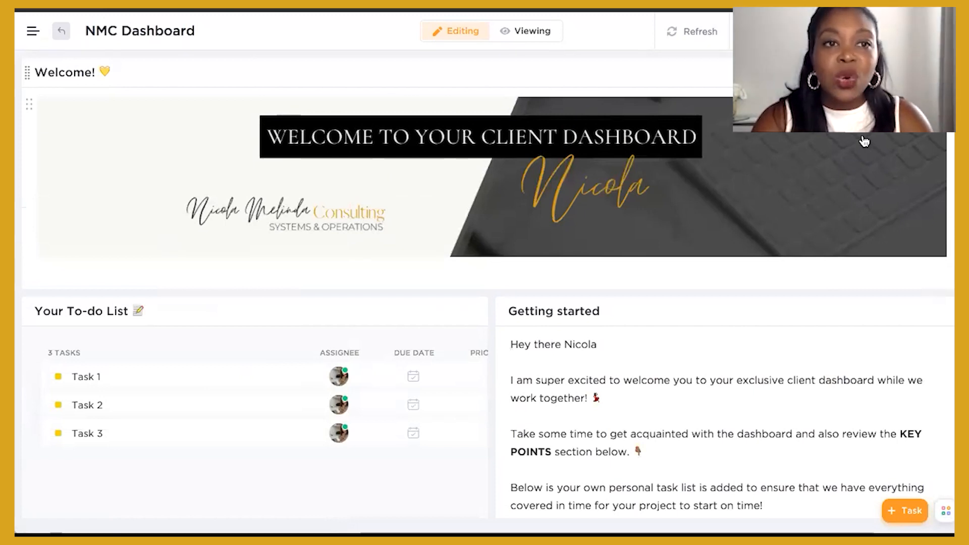
Examine the dashboard's sharing options for inviting people, the internal link and workspace access, and close them without sharing.
{"action": "left_click", "coordinate": [929, 31]}
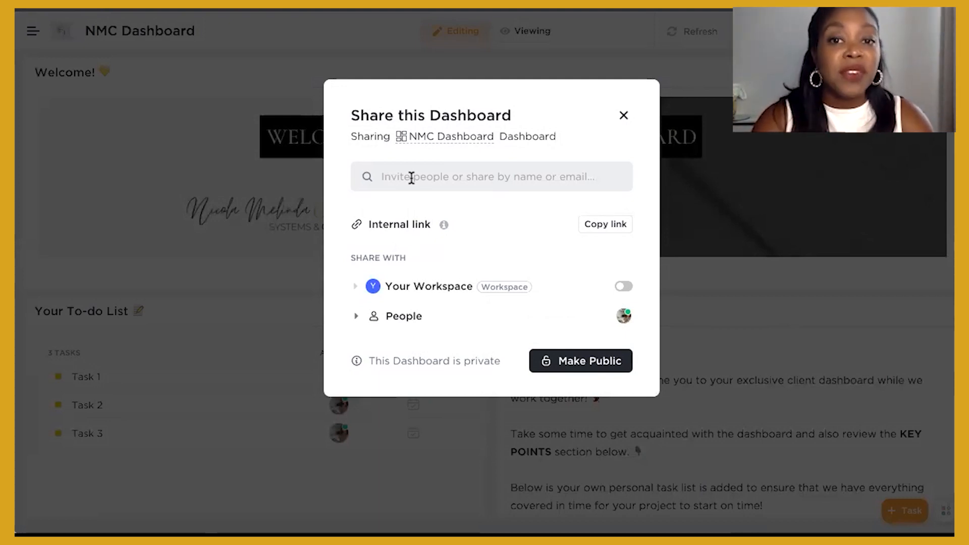
{"action": "left_click", "coordinate": [486, 171]}
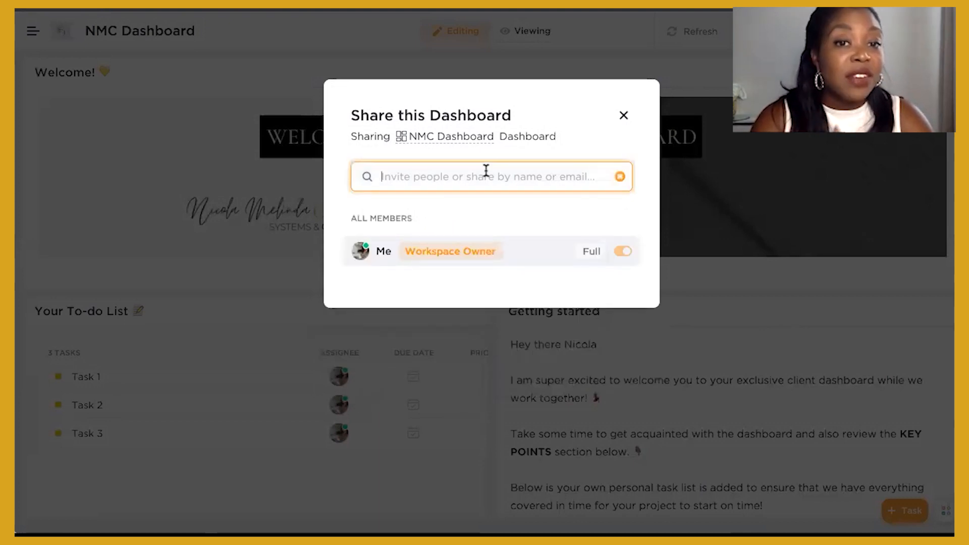
{"action": "left_click", "coordinate": [621, 176]}
{"action": "mouse_move", "coordinate": [442, 226]}
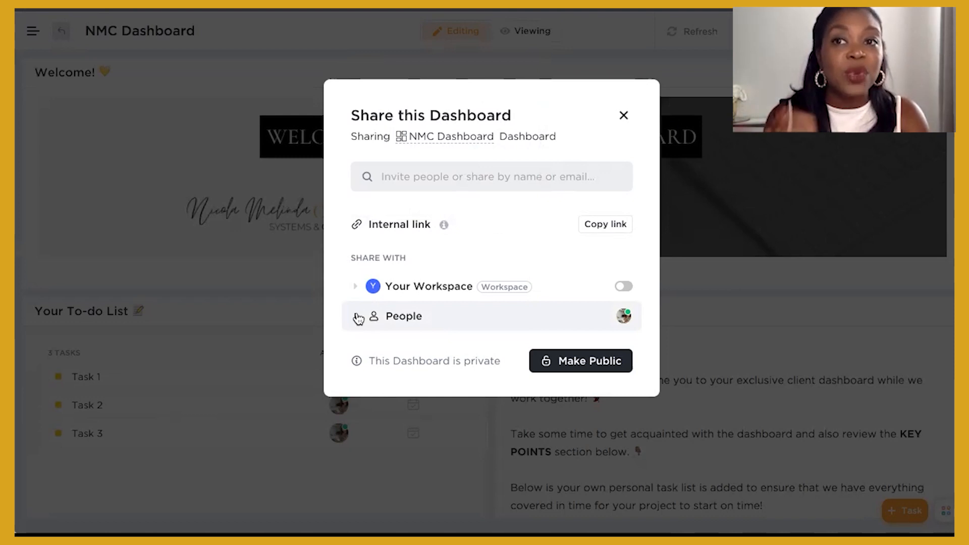
{"action": "left_click", "coordinate": [624, 117]}
Open the Getting started text block for editing, review its welcome text, and save it without changes.
{"action": "scroll", "coordinate": [634, 351], "scroll_direction": "down", "scroll_amount": 1}
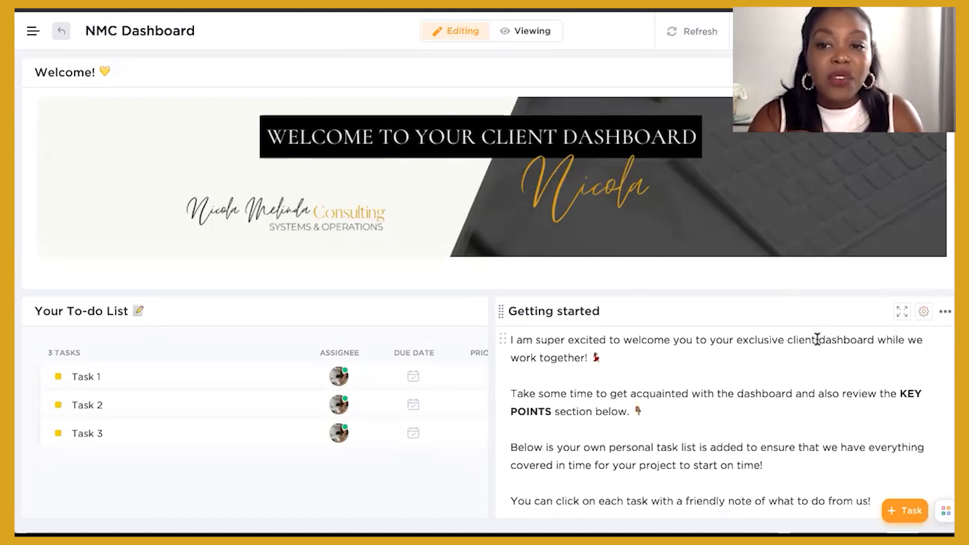
{"action": "left_click", "coordinate": [927, 312]}
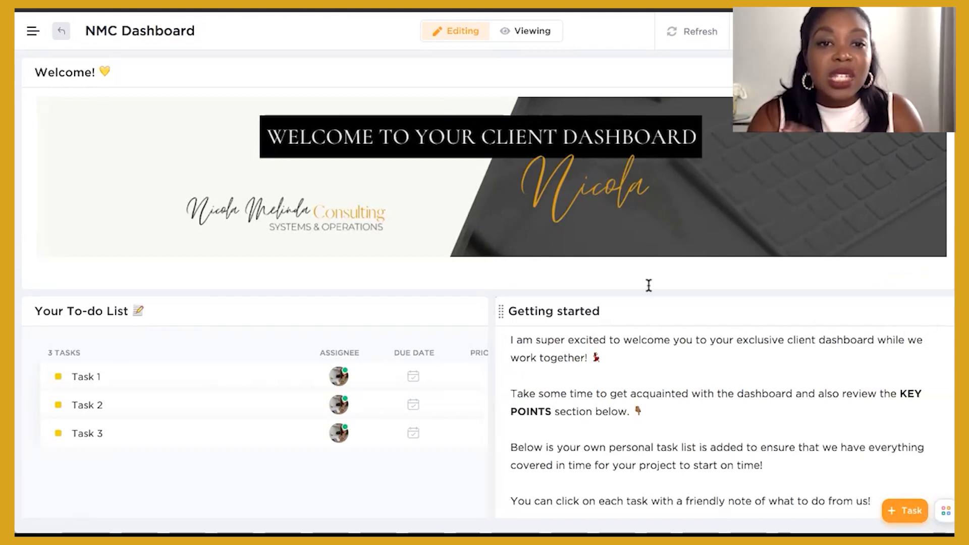
{"action": "scroll", "coordinate": [649, 285], "scroll_direction": "down", "scroll_amount": 2}
{"action": "scroll", "coordinate": [649, 285], "scroll_direction": "up", "scroll_amount": 1}
{"action": "scroll", "coordinate": [649, 285], "scroll_direction": "down", "scroll_amount": 2}
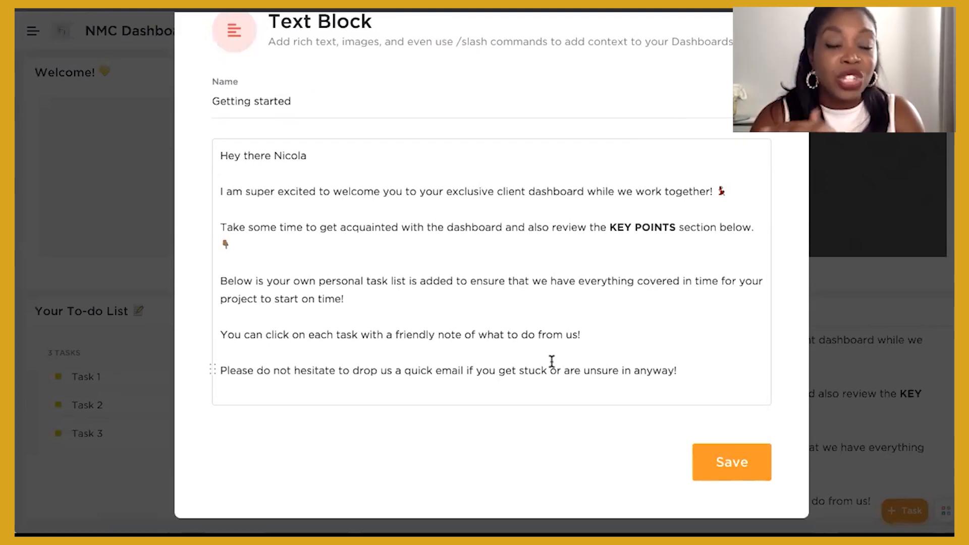
{"action": "left_click", "coordinate": [735, 472]}
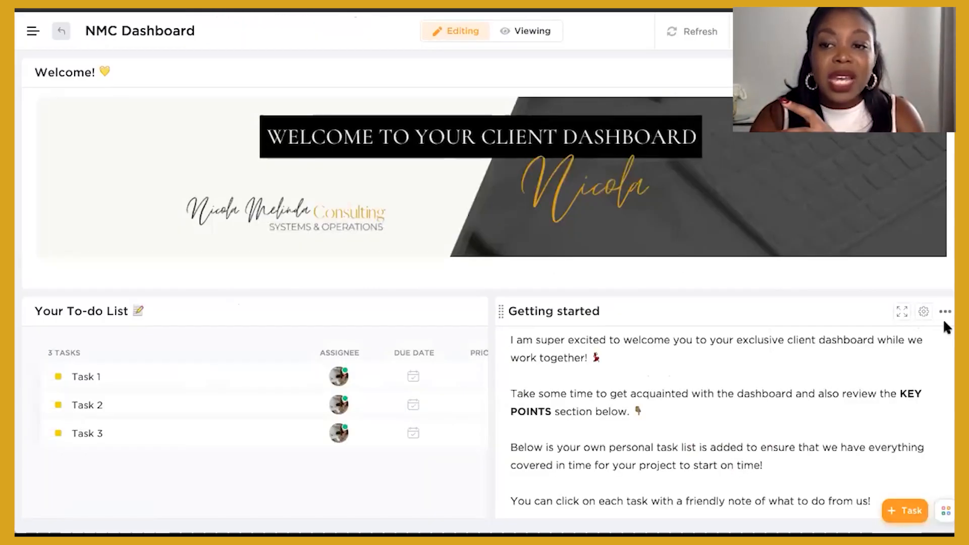
Examine the Getting started block's extra options and the to-do list's active and available filters, closing them without making changes.
{"action": "left_click", "coordinate": [944, 315]}
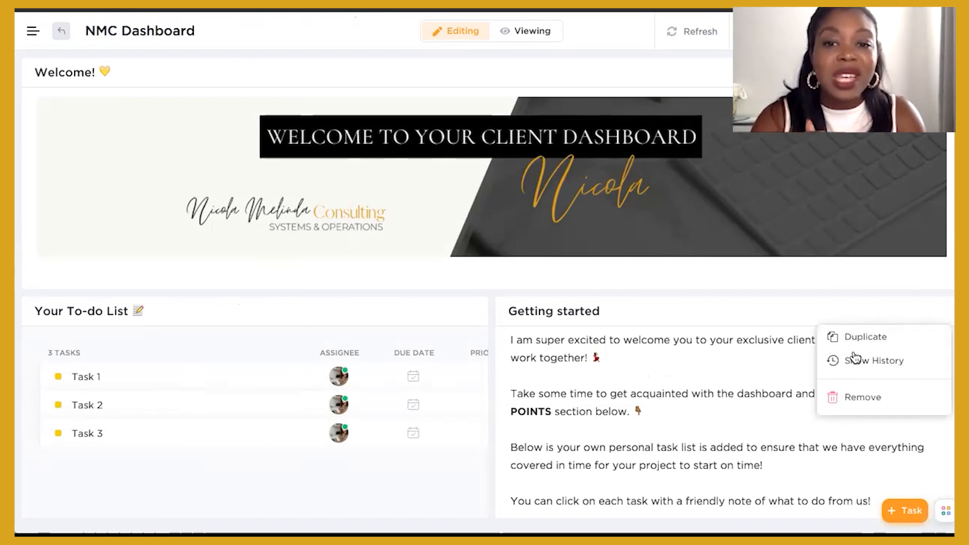
{"action": "left_click", "coordinate": [697, 398]}
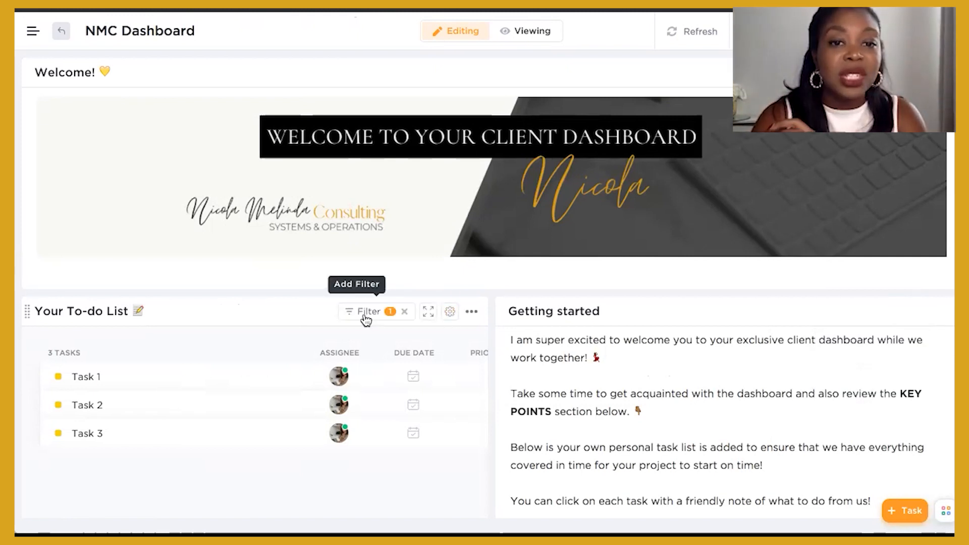
{"action": "left_click", "coordinate": [366, 318]}
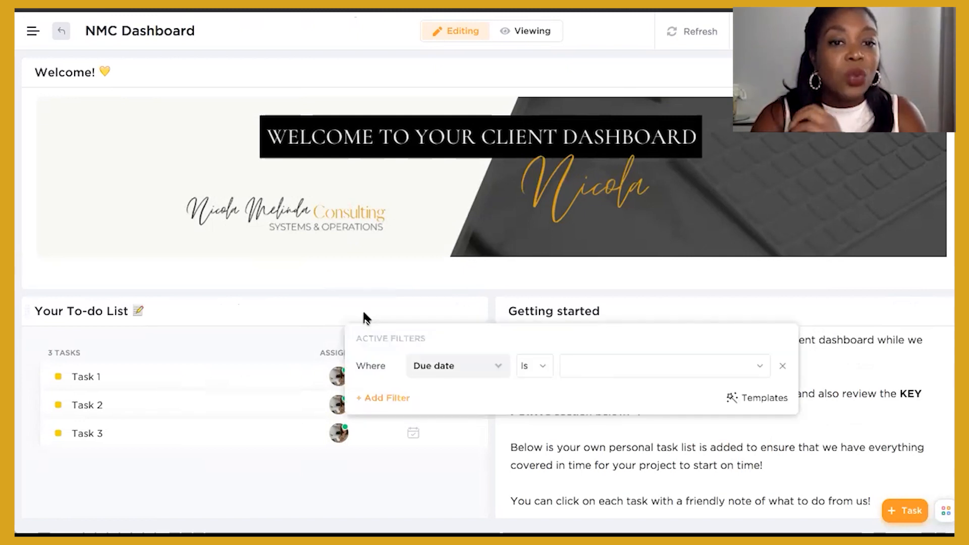
{"action": "left_click", "coordinate": [385, 400]}
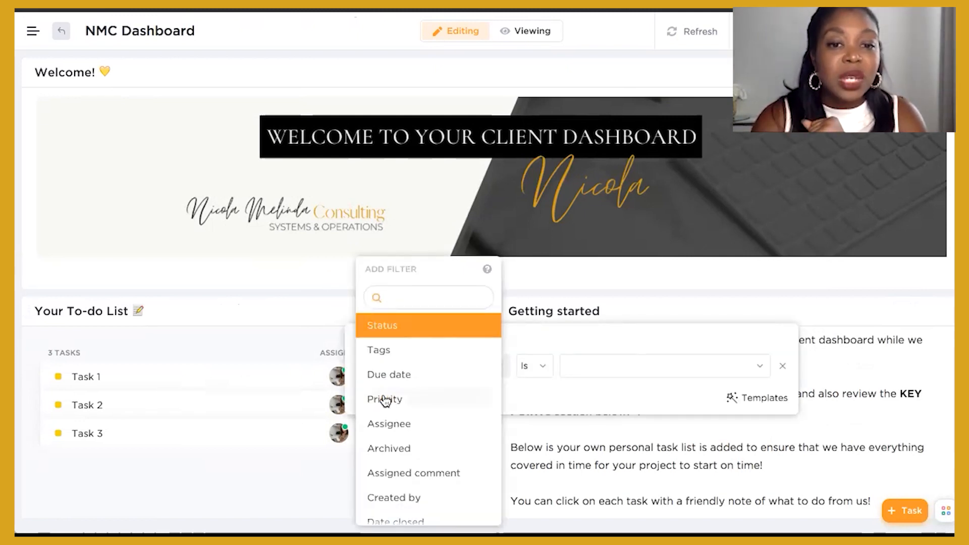
{"action": "left_click", "coordinate": [613, 404]}
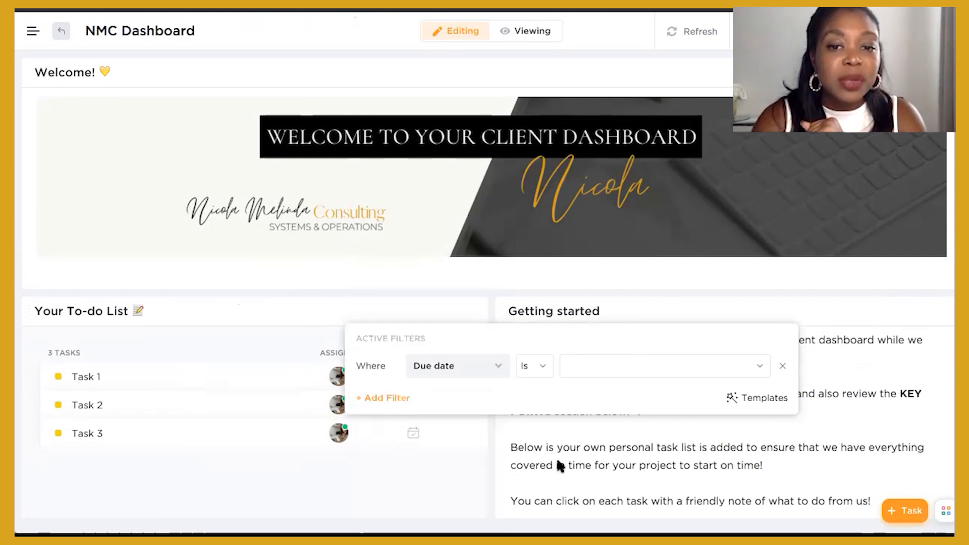
{"action": "left_click", "coordinate": [557, 456]}
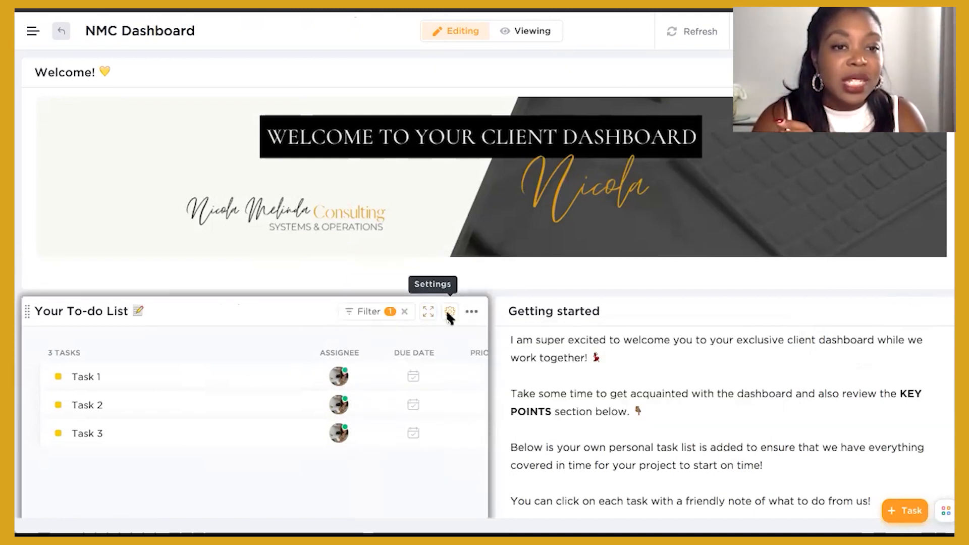
Review the Your To-do List widget settings from name, location and grouping to the inclusion options and task filter, and close them without saving.
{"action": "left_click", "coordinate": [449, 313]}
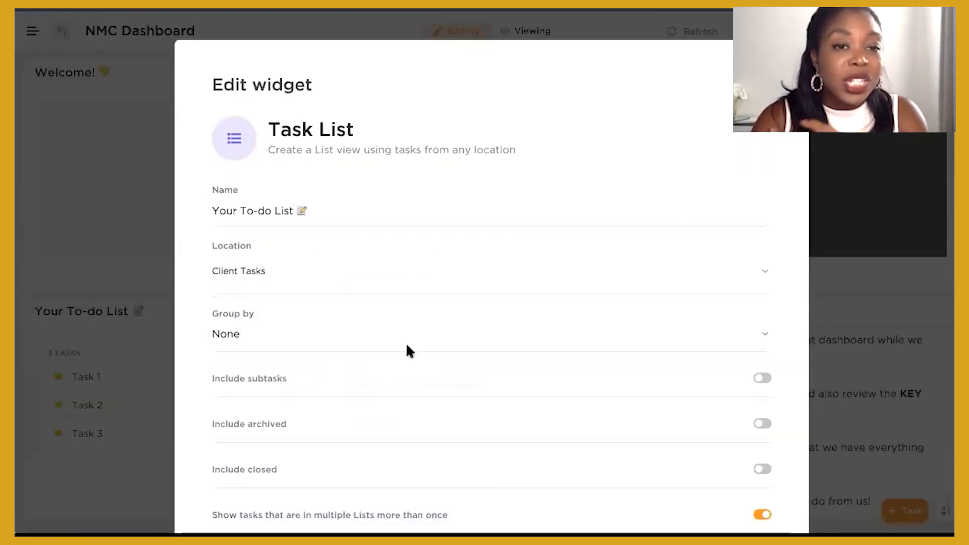
{"action": "scroll", "coordinate": [408, 348], "scroll_direction": "down", "scroll_amount": 3}
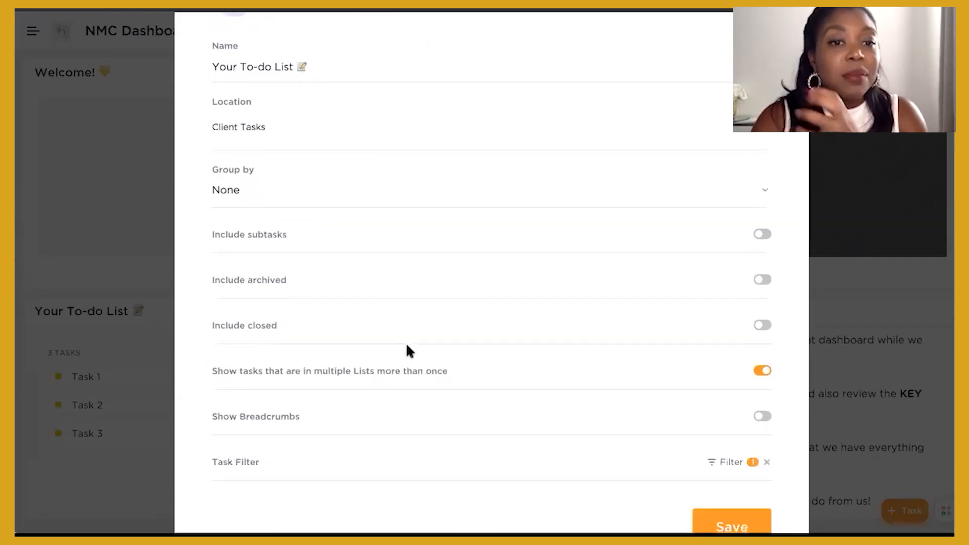
{"action": "scroll", "coordinate": [406, 346], "scroll_direction": "down", "scroll_amount": 1}
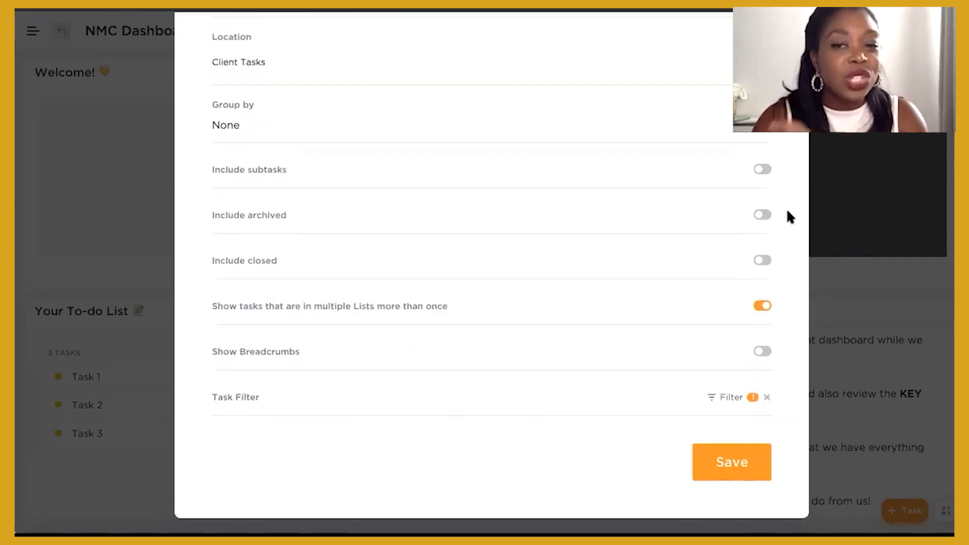
{"action": "scroll", "coordinate": [787, 208], "scroll_direction": "up", "scroll_amount": 4}
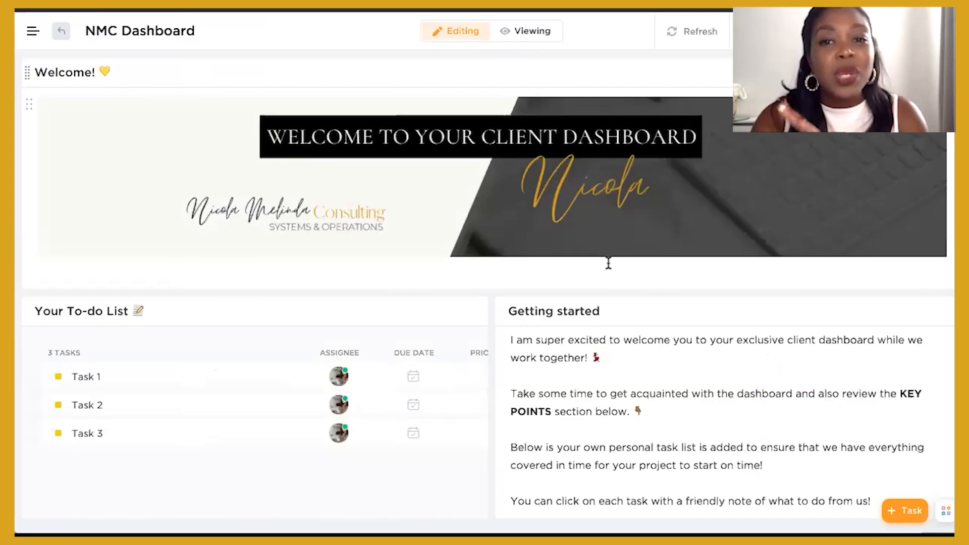
Review the Book your call scheduler and the Access your client portal section further down the dashboard.
{"action": "scroll", "coordinate": [609, 263], "scroll_direction": "down", "scroll_amount": 15}
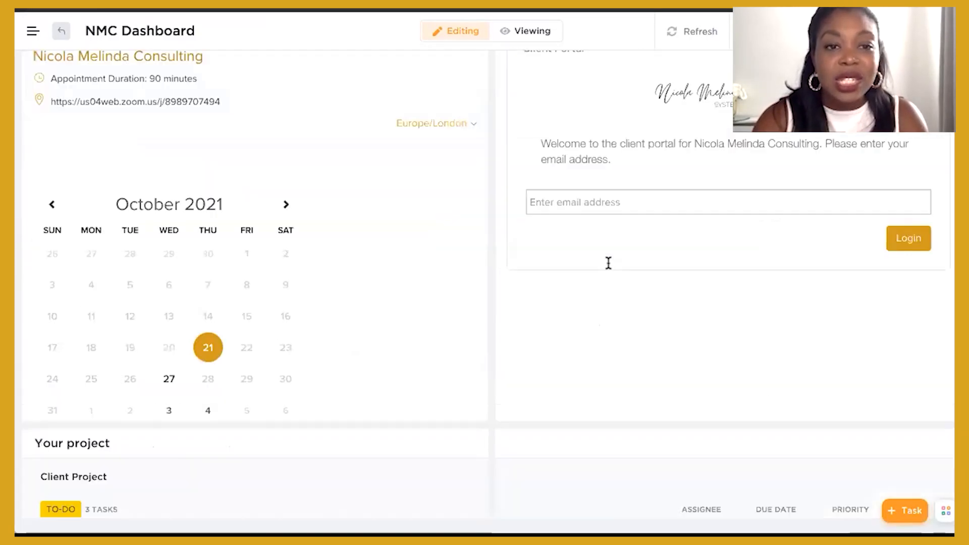
{"action": "scroll", "coordinate": [608, 263], "scroll_direction": "up", "scroll_amount": 3}
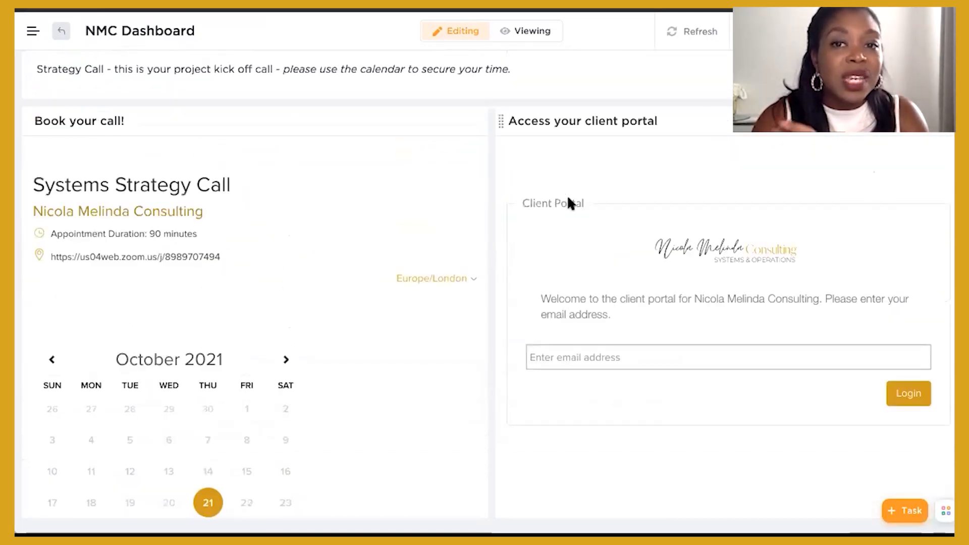
{"action": "left_click", "coordinate": [449, 123]}
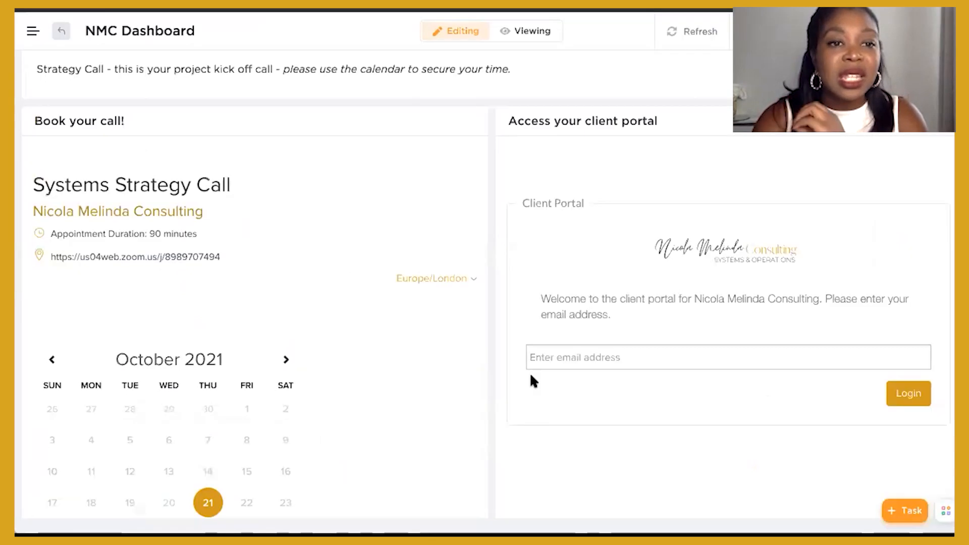
{"action": "scroll", "coordinate": [531, 376], "scroll_direction": "down", "scroll_amount": 3}
{"action": "scroll", "coordinate": [531, 376], "scroll_direction": "down", "scroll_amount": 1}
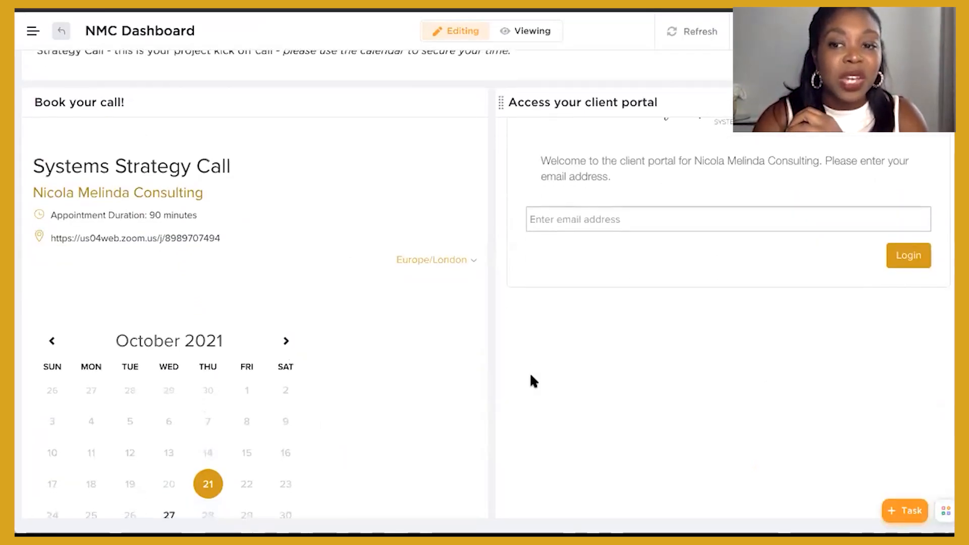
{"action": "scroll", "coordinate": [530, 376], "scroll_direction": "up", "scroll_amount": 3}
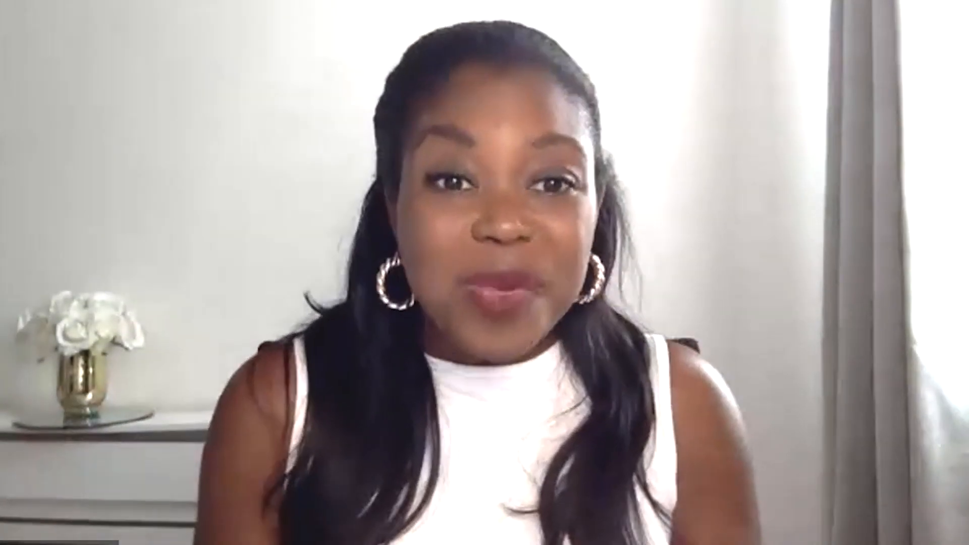